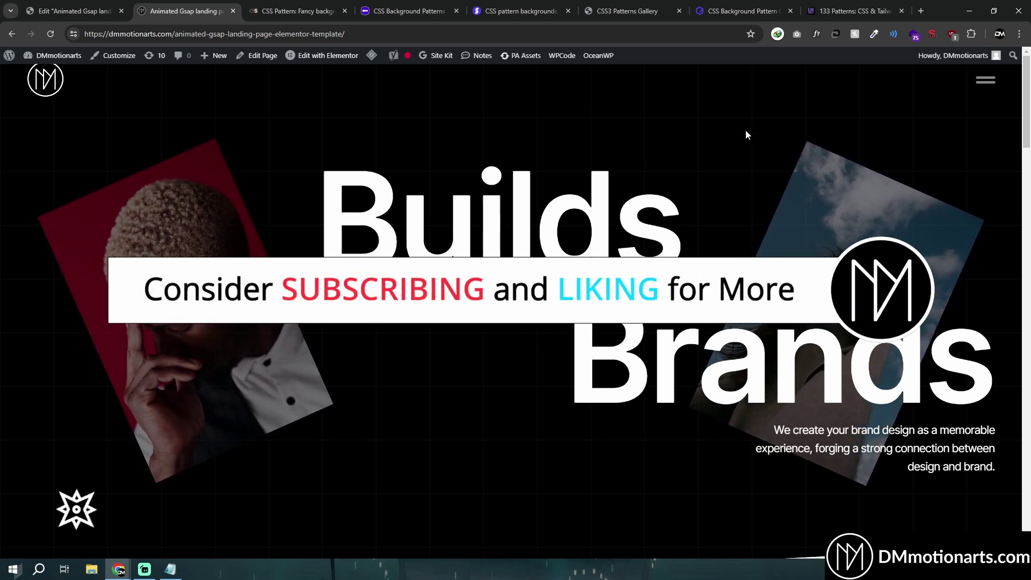
# - Look through the open CSS pattern websites and compare the live landing page's grid background with its editor view
pyautogui.click(293, 11)
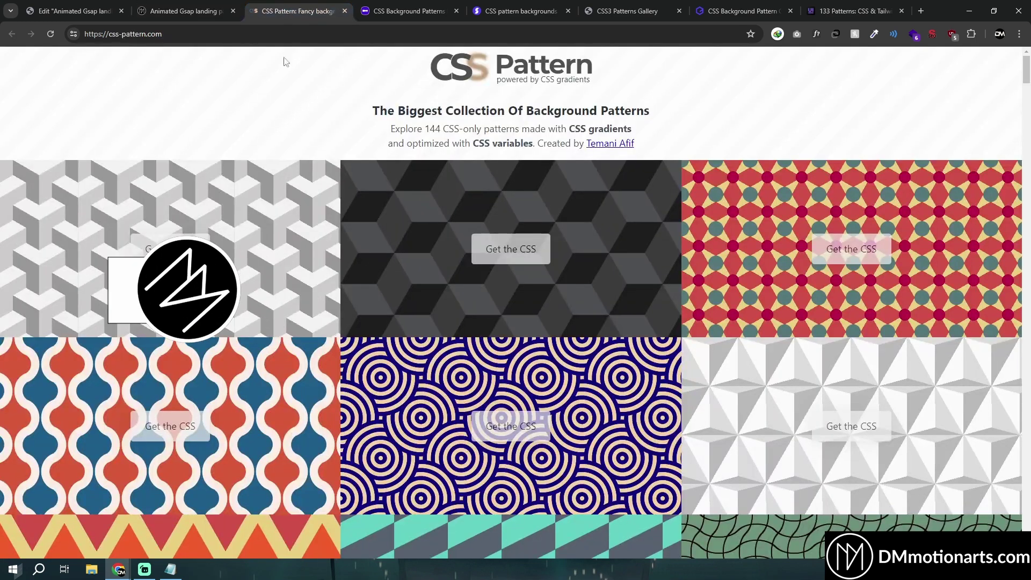
pyautogui.click(403, 11)
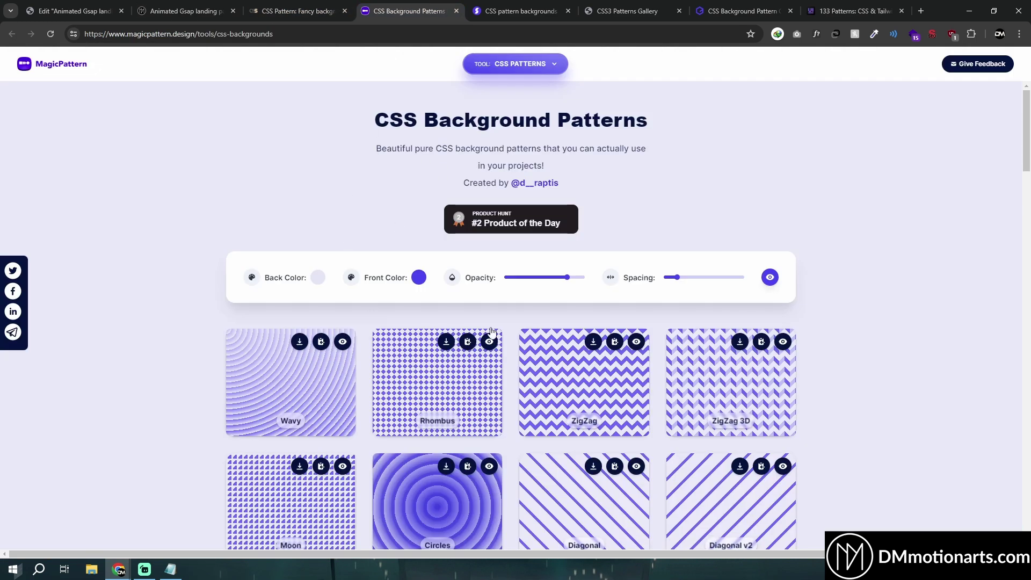
pyautogui.click(534, 6)
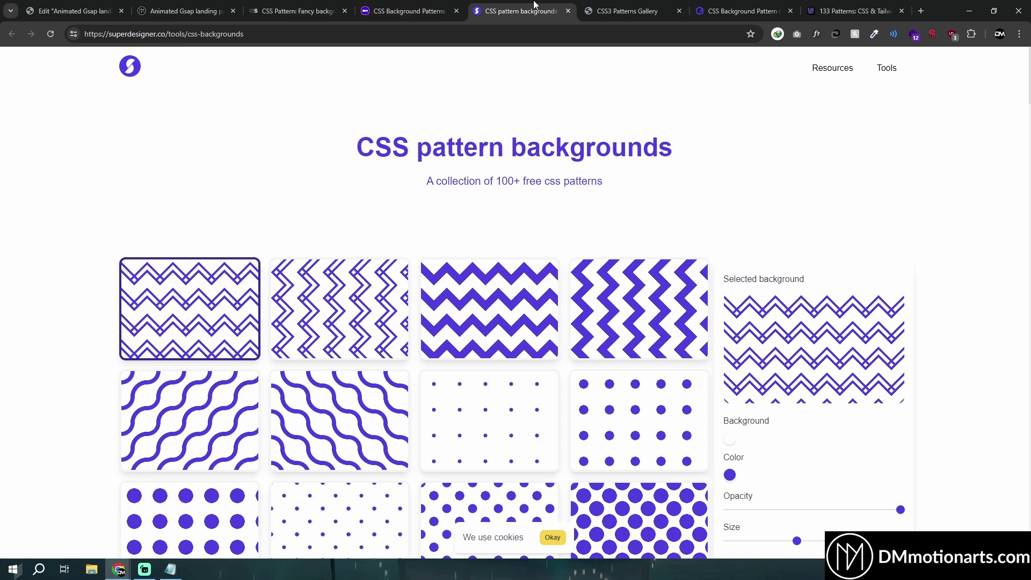
pyautogui.click(622, 10)
pyautogui.hotkey('ctrl', 'Tab')
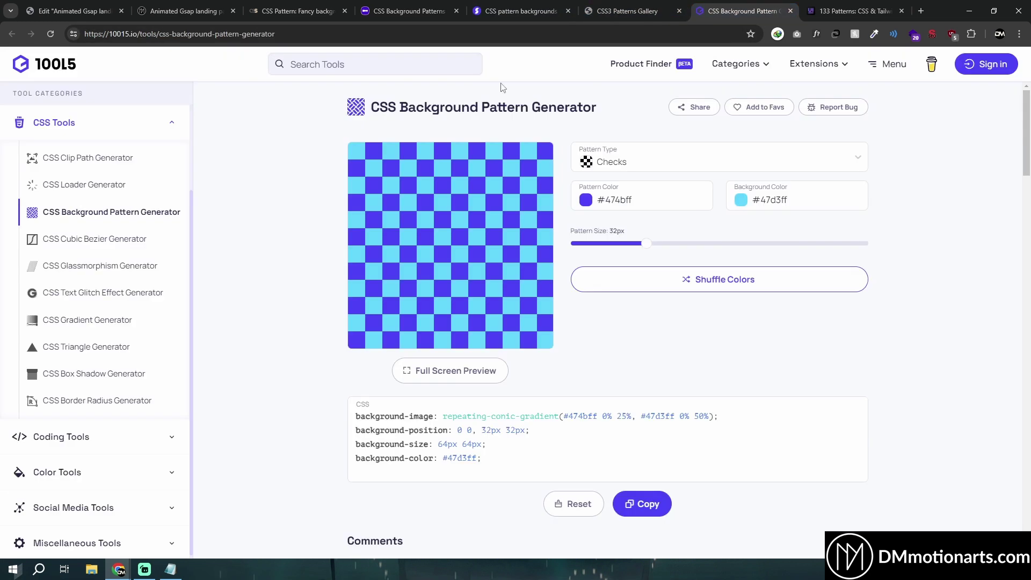
pyautogui.hotkey('ctrl', 'Tab')
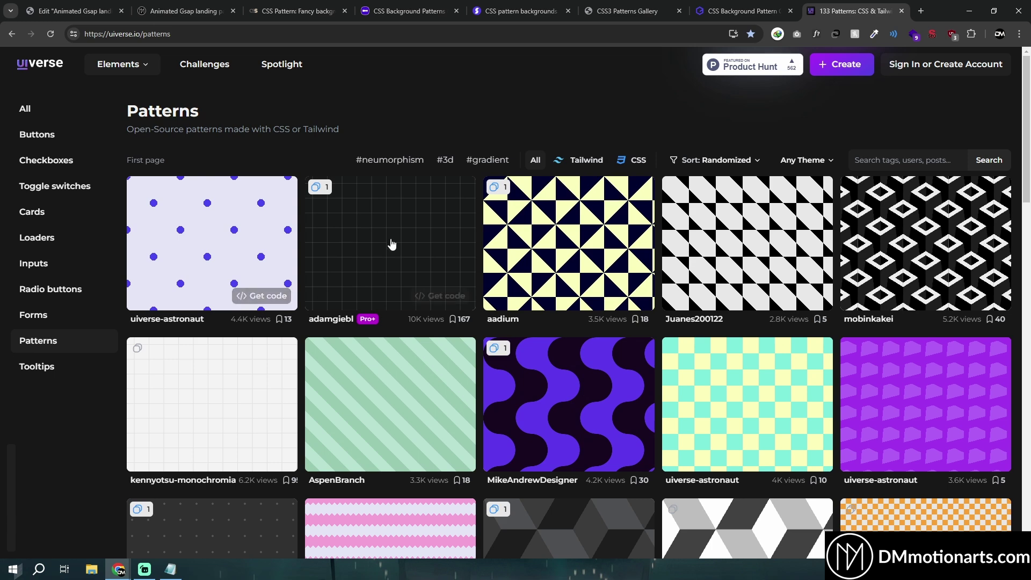
pyautogui.hotkey('ctrl', '2')
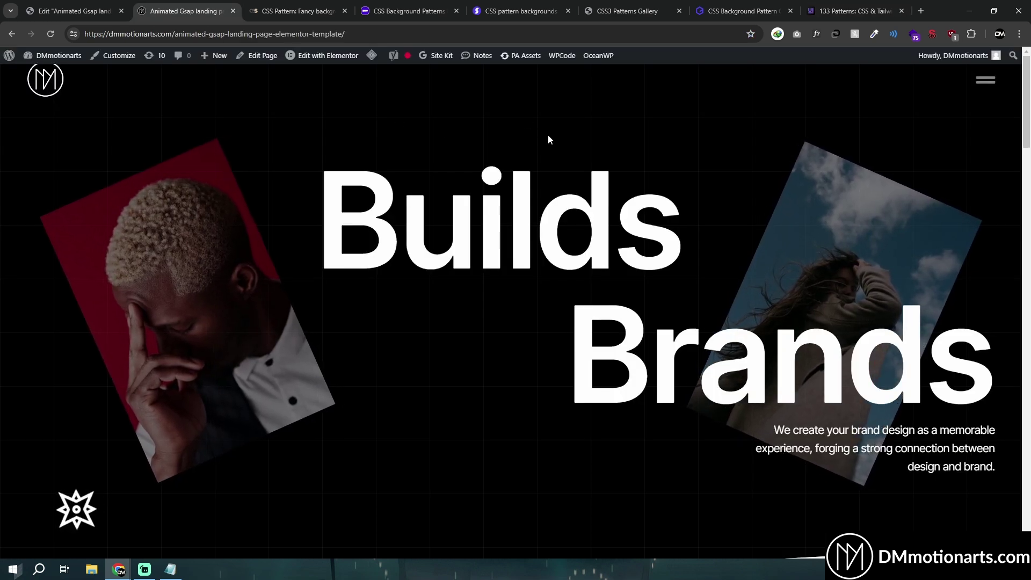
pyautogui.hotkey('ctrl', '1')
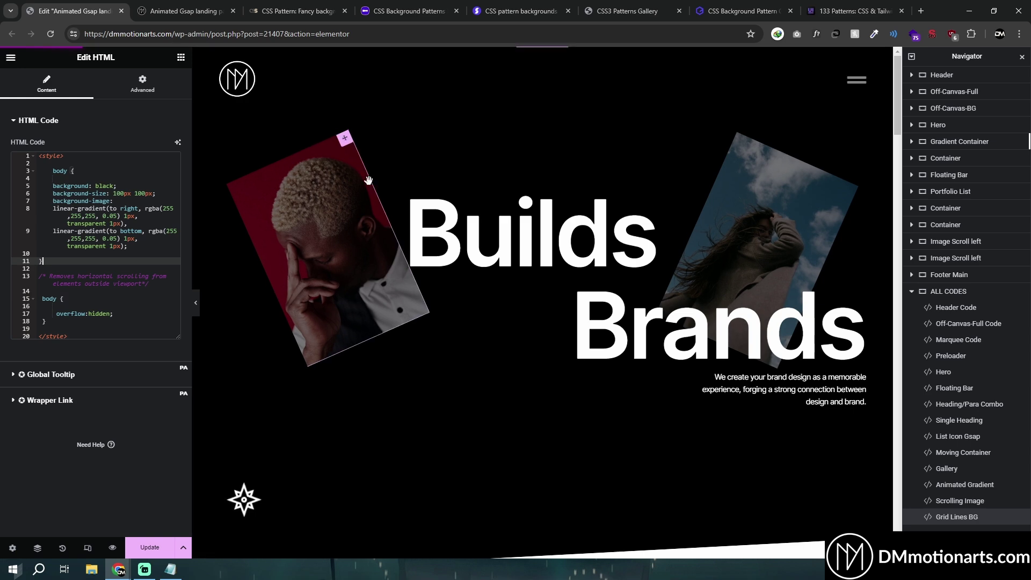
pyautogui.hotkey('ctrl', '2')
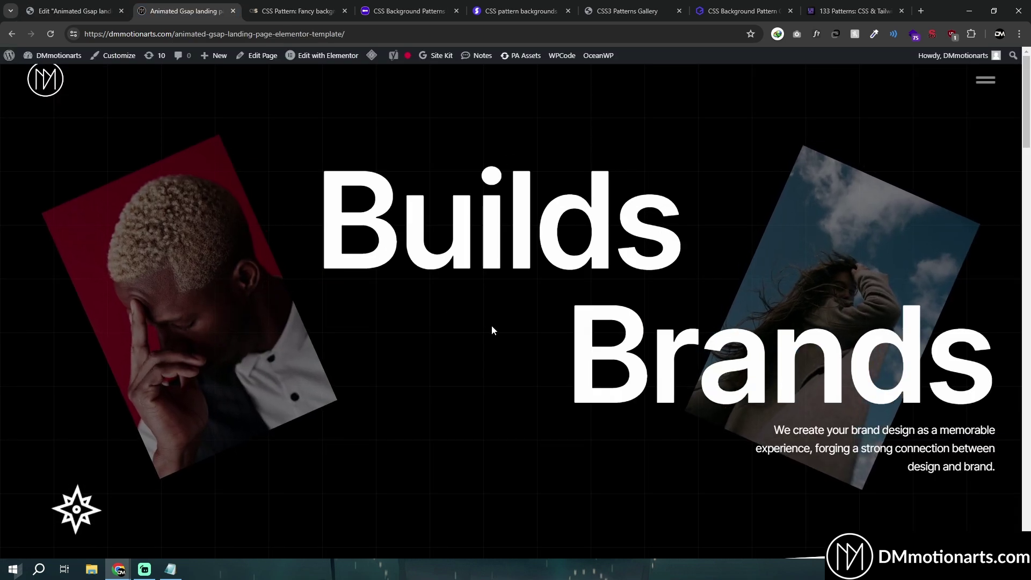
# - In the Elementor editor, set css-pattern-by-magicpattern.png as the Hero container's background overlay image
pyautogui.click(77, 5)
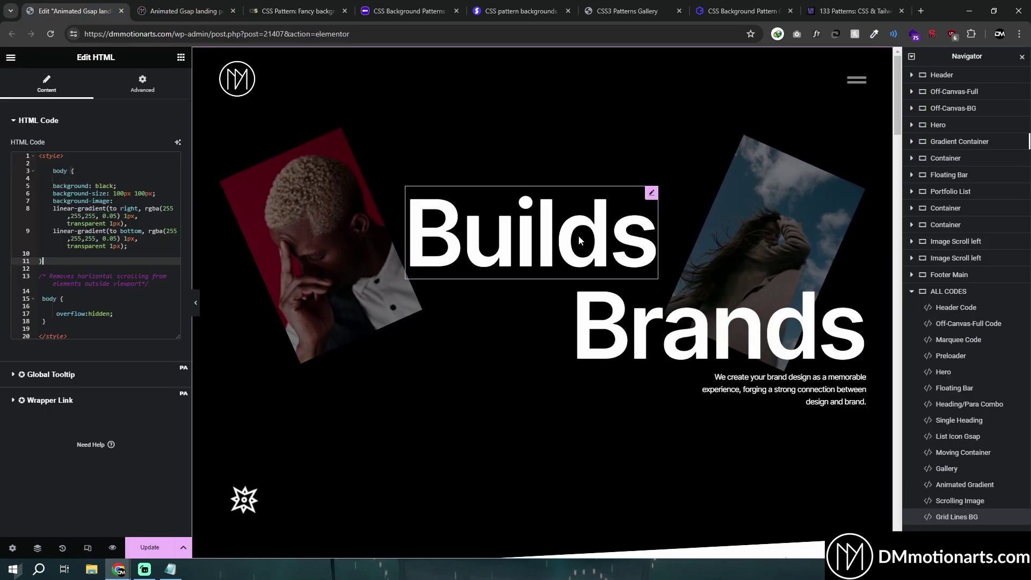
pyautogui.click(974, 81)
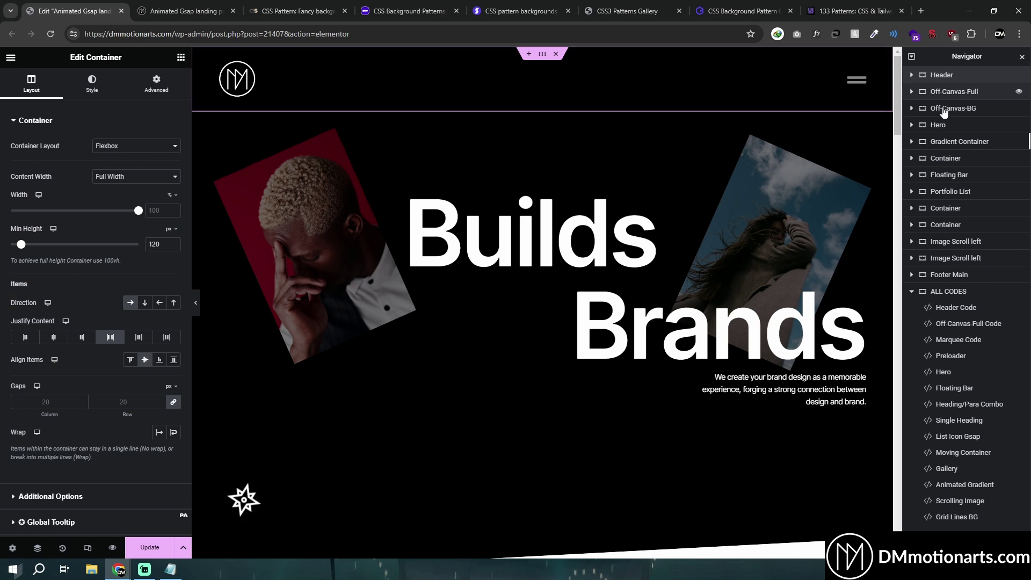
pyautogui.click(934, 126)
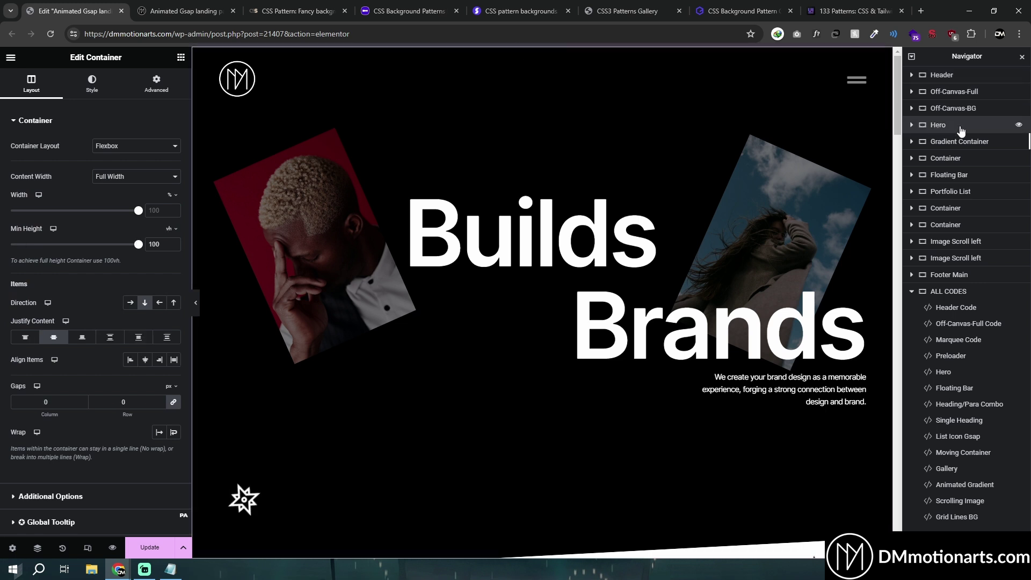
pyautogui.click(82, 87)
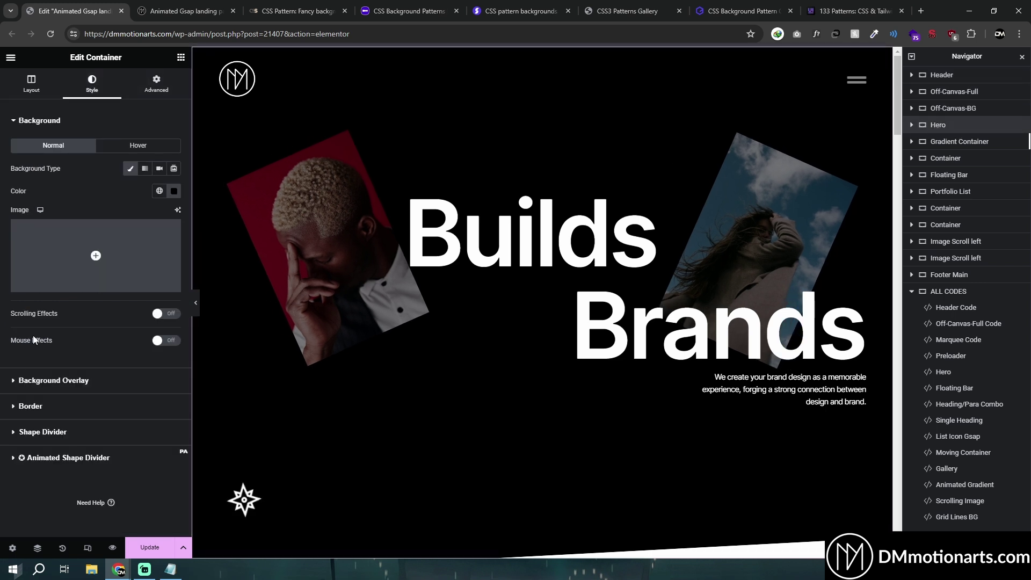
pyautogui.click(54, 380)
pyautogui.click(89, 259)
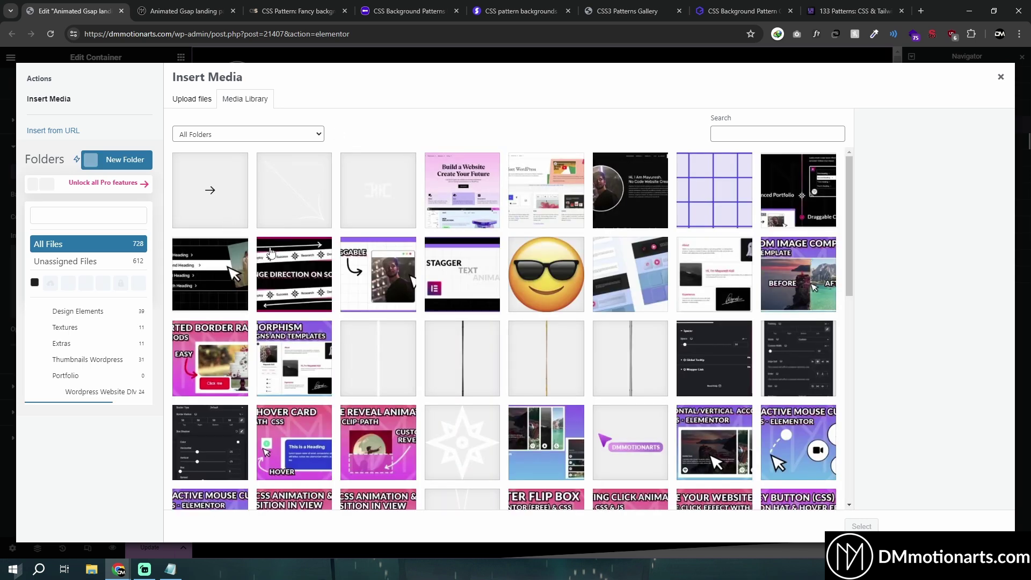
pyautogui.click(715, 220)
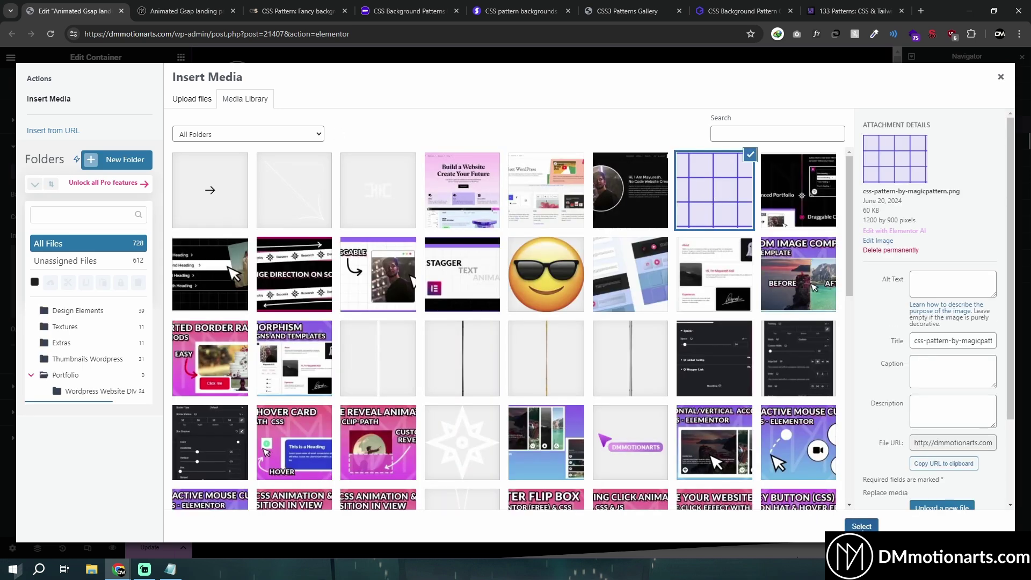
pyautogui.press('Escape')
# - Browse the CSS3 Patterns Gallery, Superdesigner and MagicPattern sites for background patterns, checking the Hero overlay in between
pyautogui.click(603, 7)
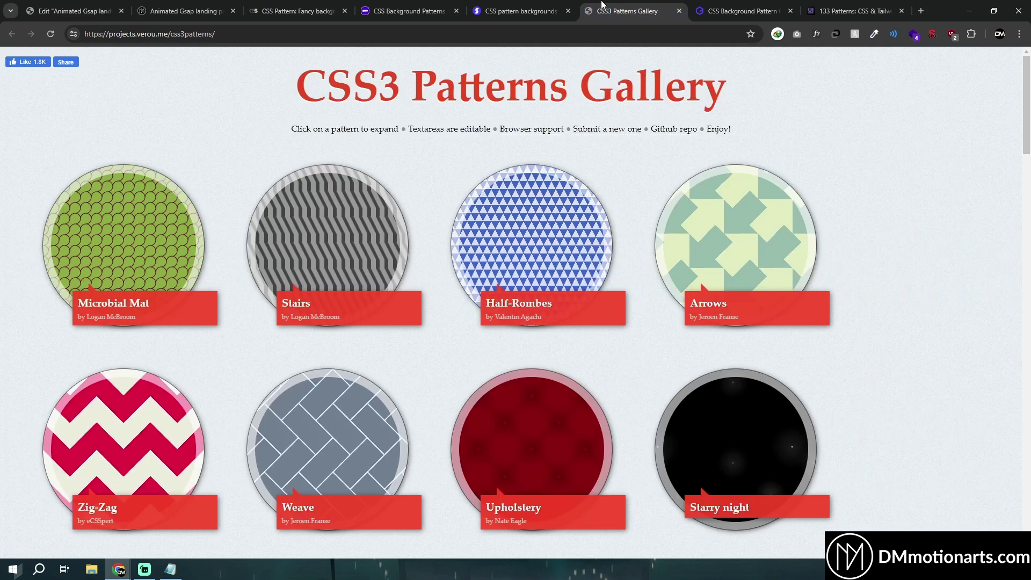
pyautogui.click(527, 6)
pyautogui.click(408, 11)
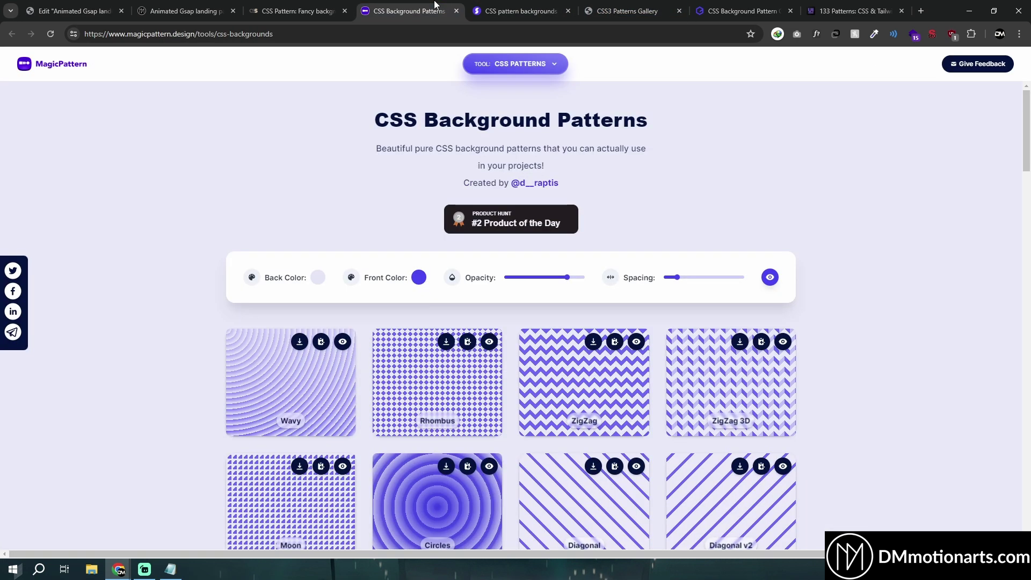
pyautogui.scroll(-3, 601, 306)
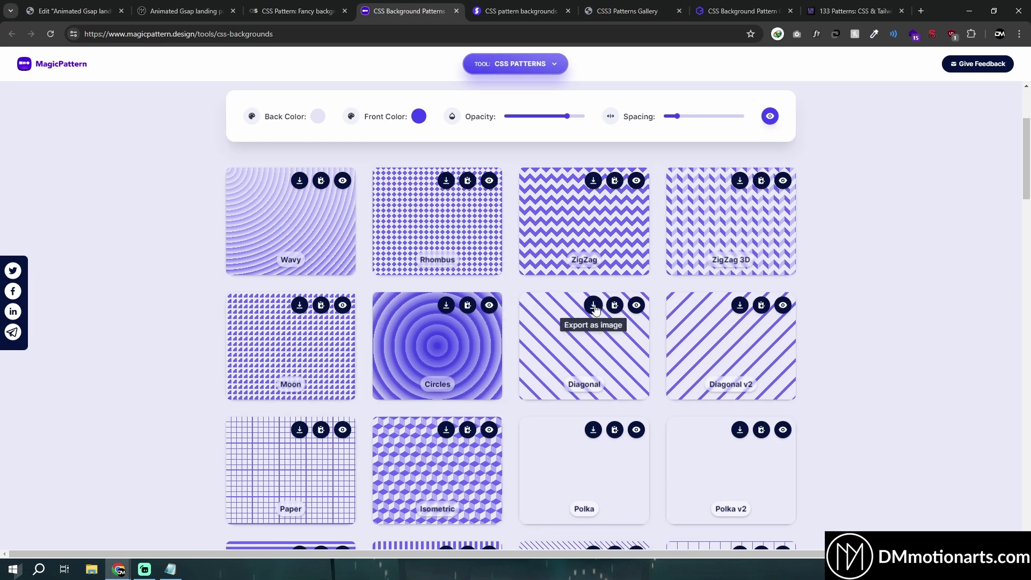
pyautogui.click(47, 6)
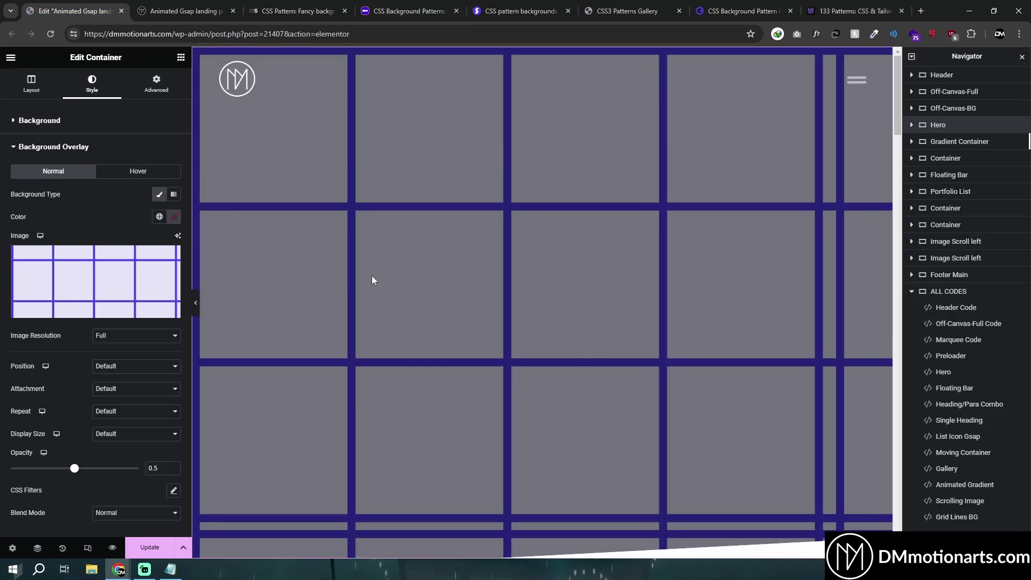
pyautogui.click(648, 6)
pyautogui.click(559, 5)
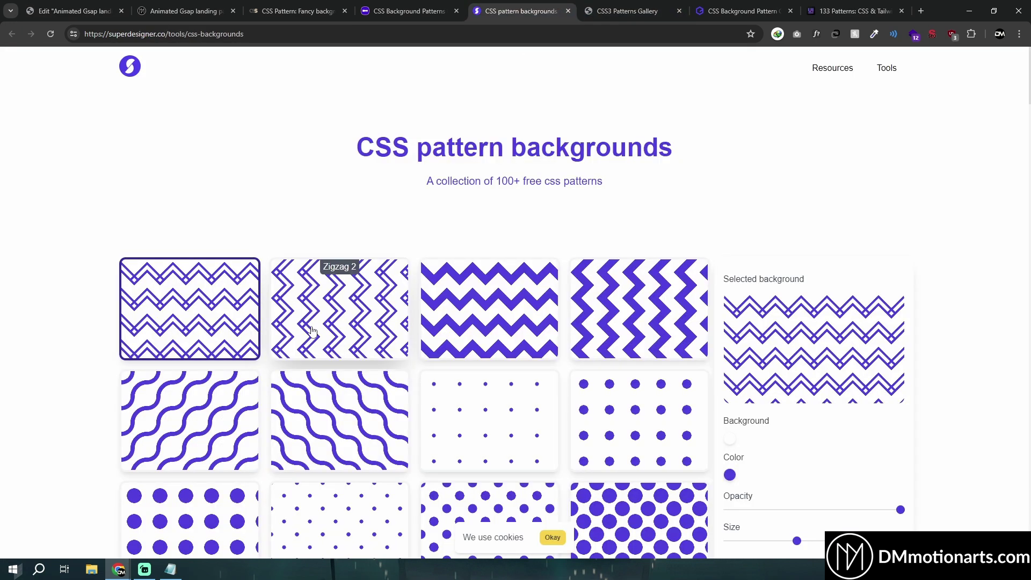
# - Back in the Elementor editor, give the Hero overlay image a custom display size with a width of 30%
pyautogui.click(75, 11)
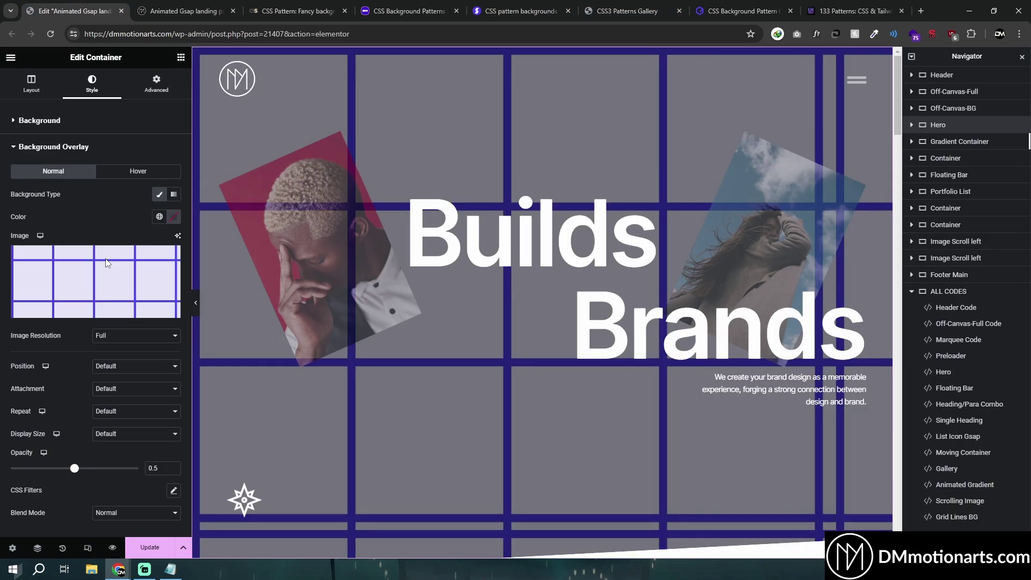
pyautogui.scroll(-1, 131, 376)
pyautogui.click(123, 362)
pyautogui.click(122, 363)
pyautogui.click(117, 383)
pyautogui.click(117, 422)
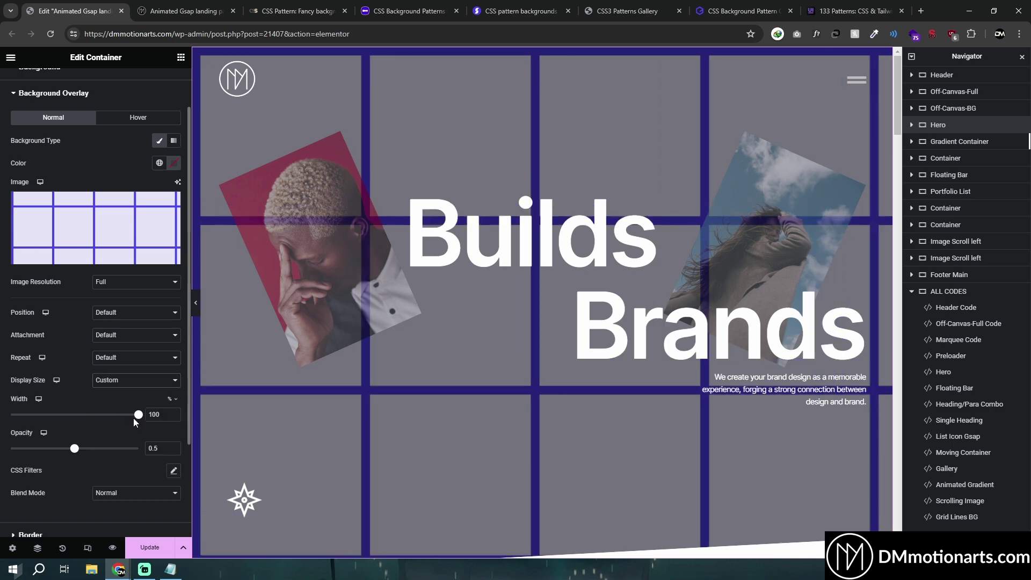
pyautogui.moveTo(135, 417); pyautogui.dragTo(49, 418)
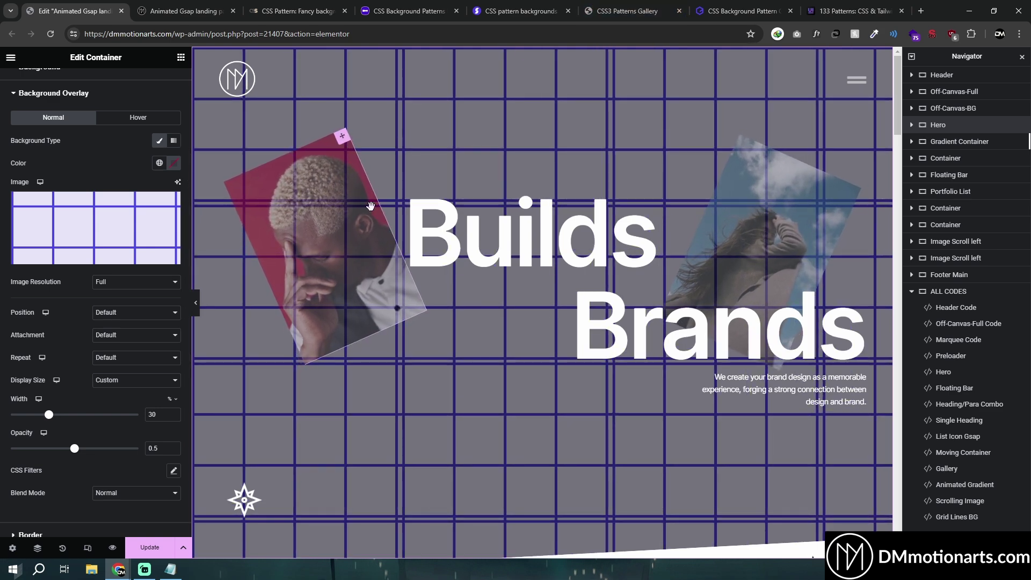
# - Examine the pattern collection on Superdesigner and the 10015 CSS Background Pattern Generator
pyautogui.click(628, 11)
pyautogui.click(574, 6)
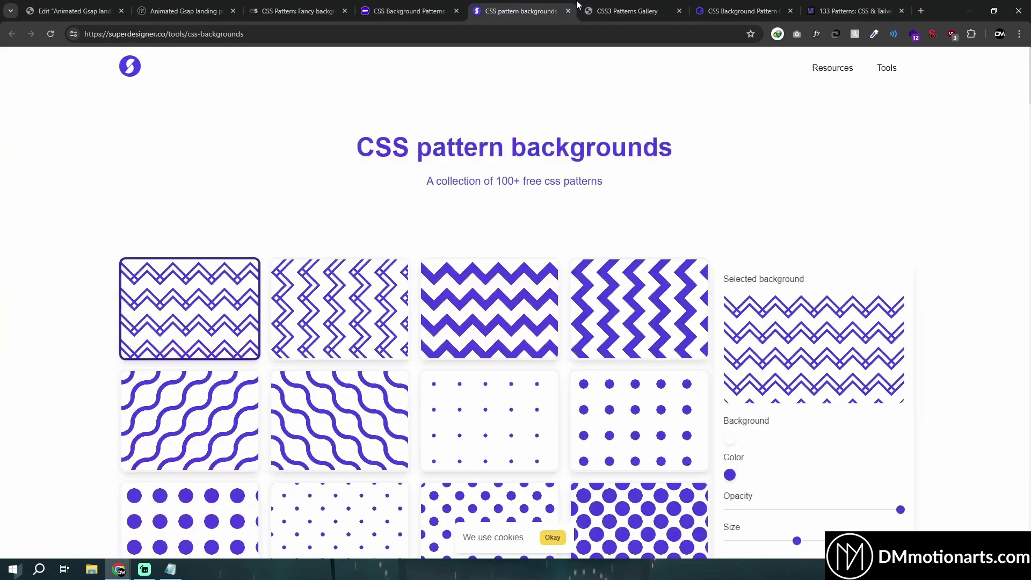
pyautogui.scroll(-3, 335, 274)
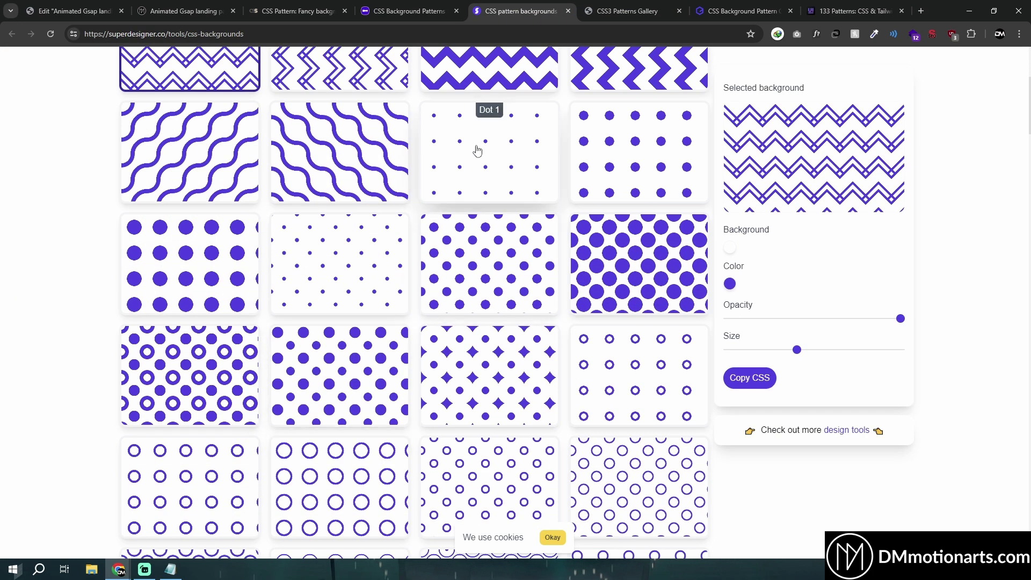
pyautogui.click(729, 4)
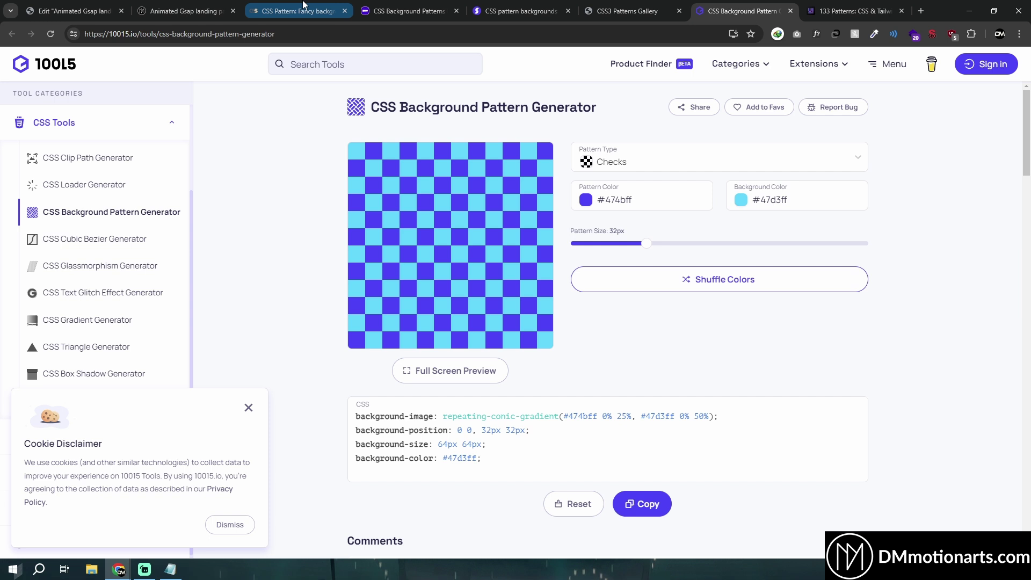
# - Return to the Elementor editor and set the Hero background overlay's opacity to 0.43
pyautogui.click(69, 11)
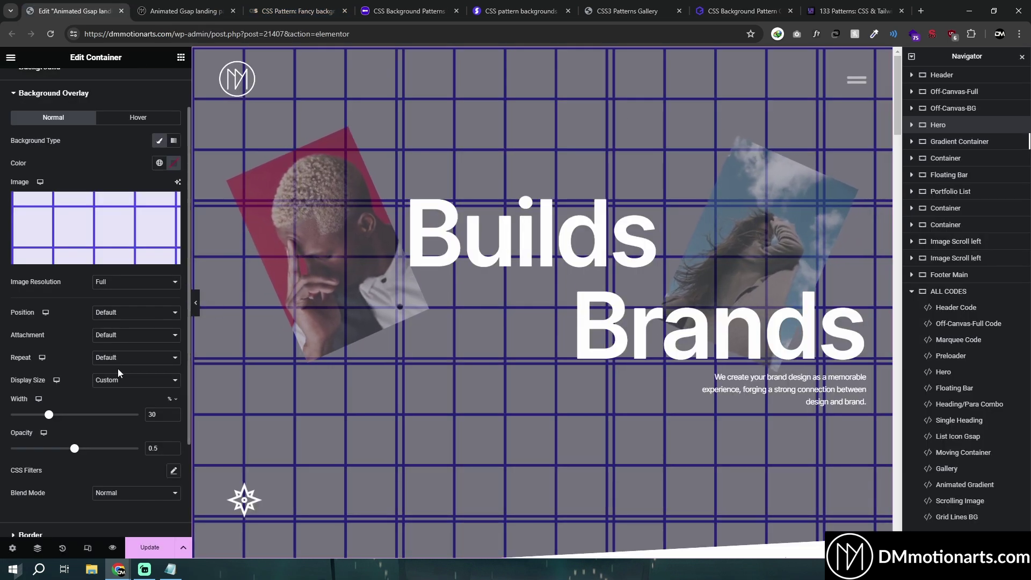
pyautogui.moveTo(137, 448); pyautogui.dragTo(28, 453)
pyautogui.click(64, 449)
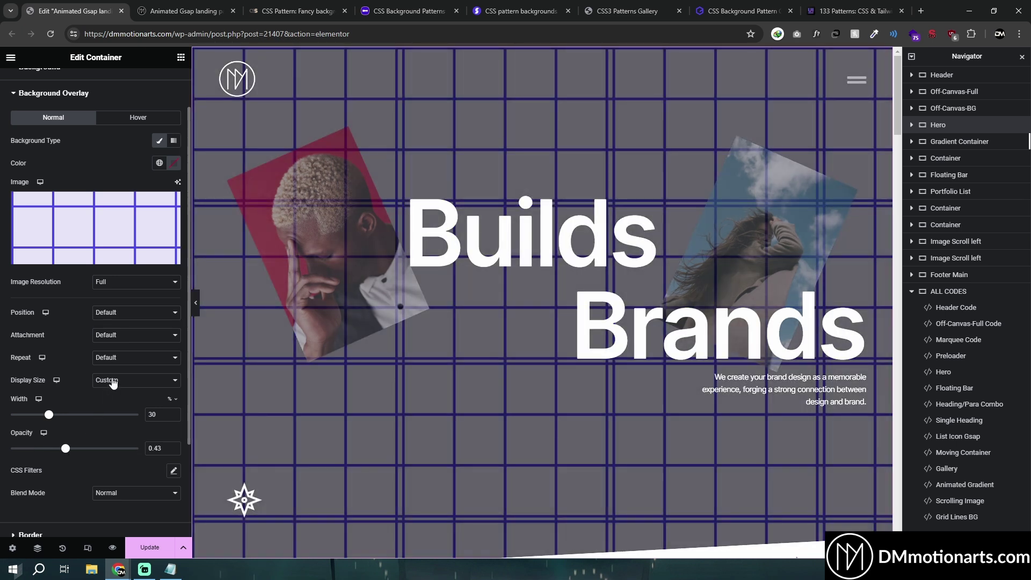
# - Try out several blend modes on the Hero background overlay and set it back to Normal
pyautogui.click(126, 492)
pyautogui.click(122, 428)
pyautogui.click(124, 493)
pyautogui.click(115, 416)
pyautogui.click(118, 493)
pyautogui.click(118, 436)
pyautogui.click(122, 493)
pyautogui.click(115, 416)
pyautogui.click(134, 492)
pyautogui.click(119, 414)
pyautogui.click(119, 492)
pyautogui.click(107, 406)
# - Set the Hero overlay image's width to 20% for a tighter grid
pyautogui.moveTo(47, 417); pyautogui.dragTo(36, 420)
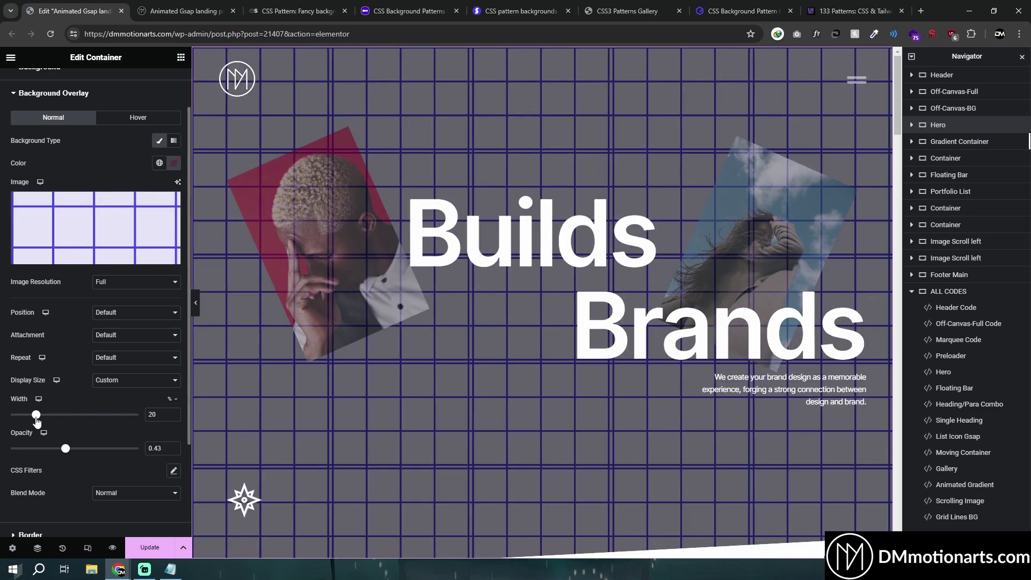
pyautogui.moveTo(46, 217)
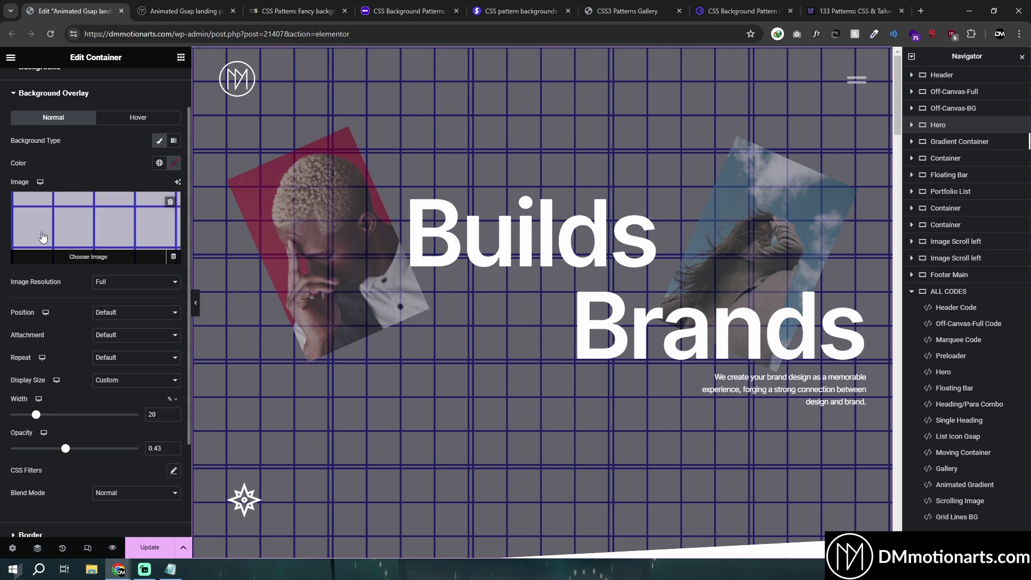
pyautogui.scroll(2, 82, 268)
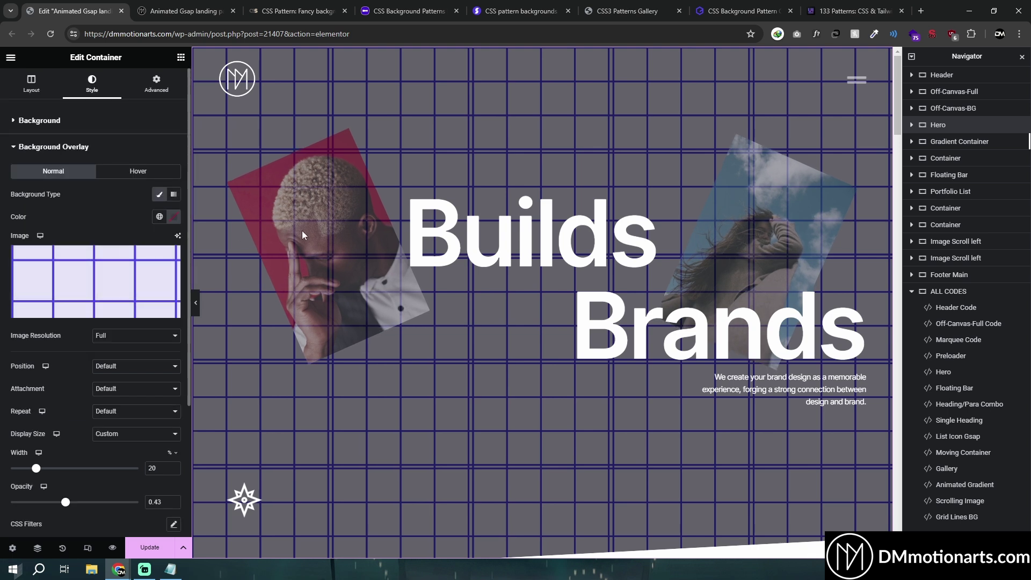
pyautogui.moveTo(119, 260)
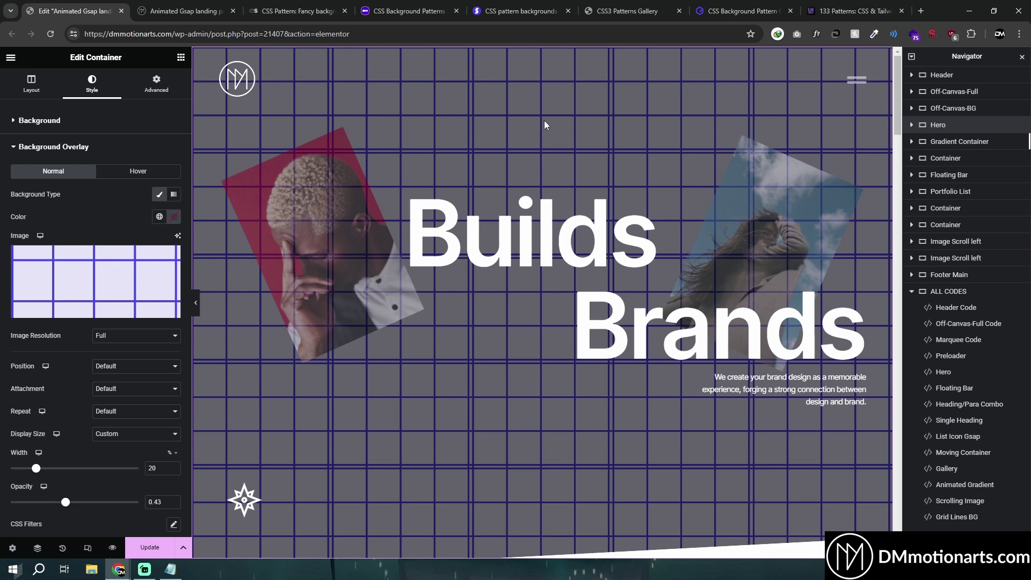
pyautogui.scroll(-3, 14, 320)
pyautogui.scroll(4, 14, 321)
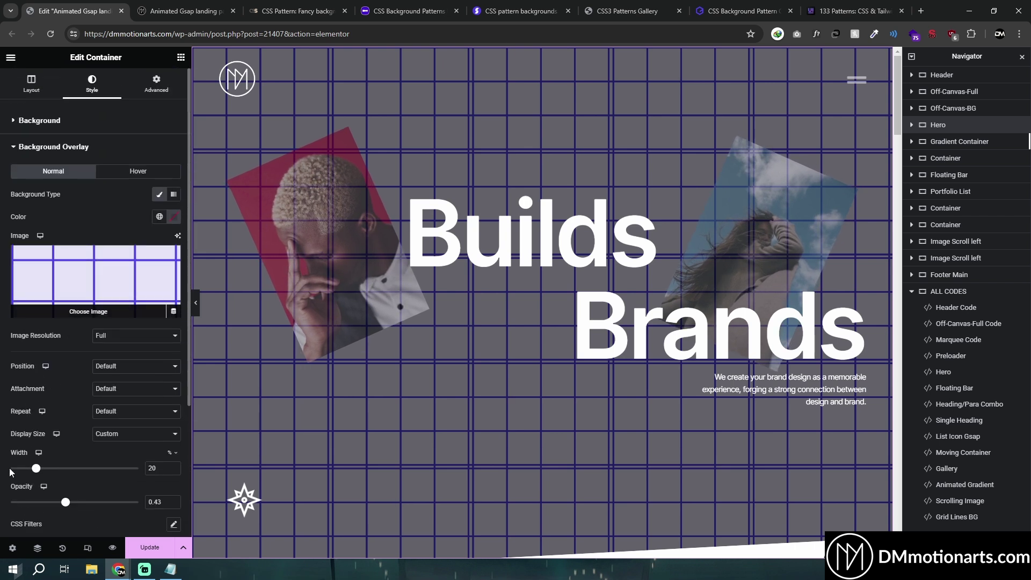
# - Give the page body a Classic background with the image css-pattern-by-magicpattern.png from the media library
pyautogui.click(12, 547)
pyautogui.click(63, 86)
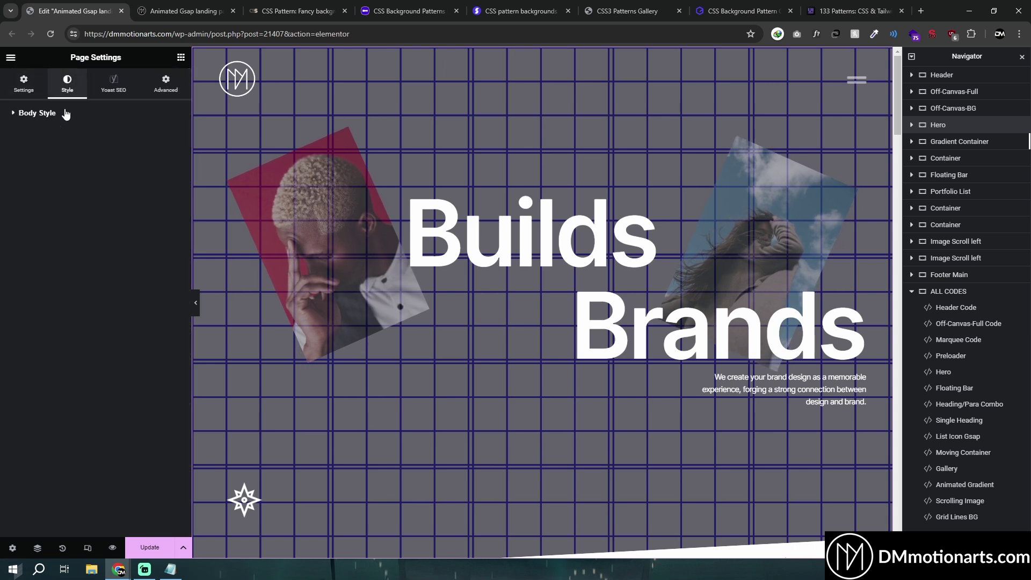
pyautogui.click(41, 116)
pyautogui.click(158, 229)
pyautogui.click(97, 318)
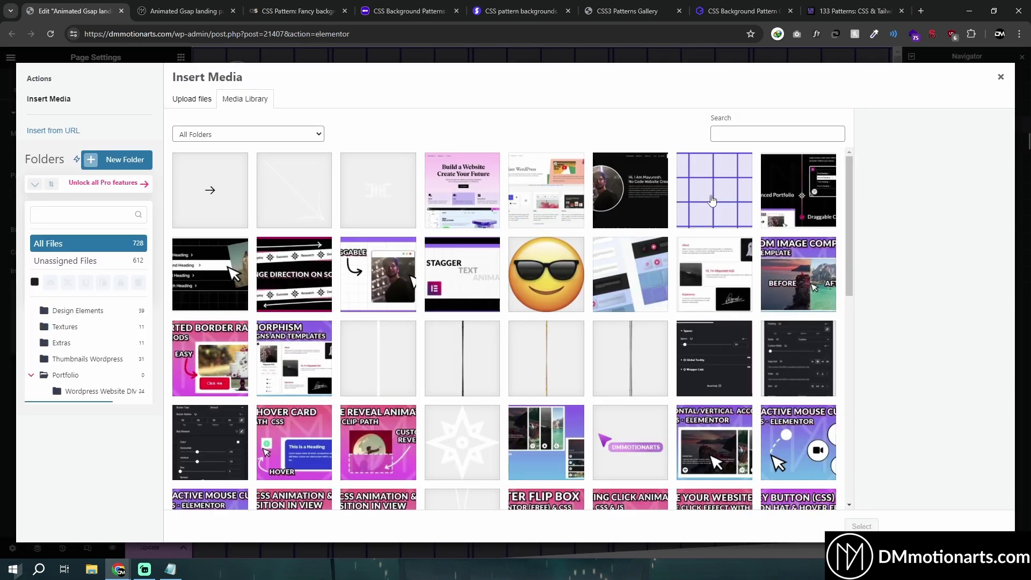
pyautogui.click(712, 200)
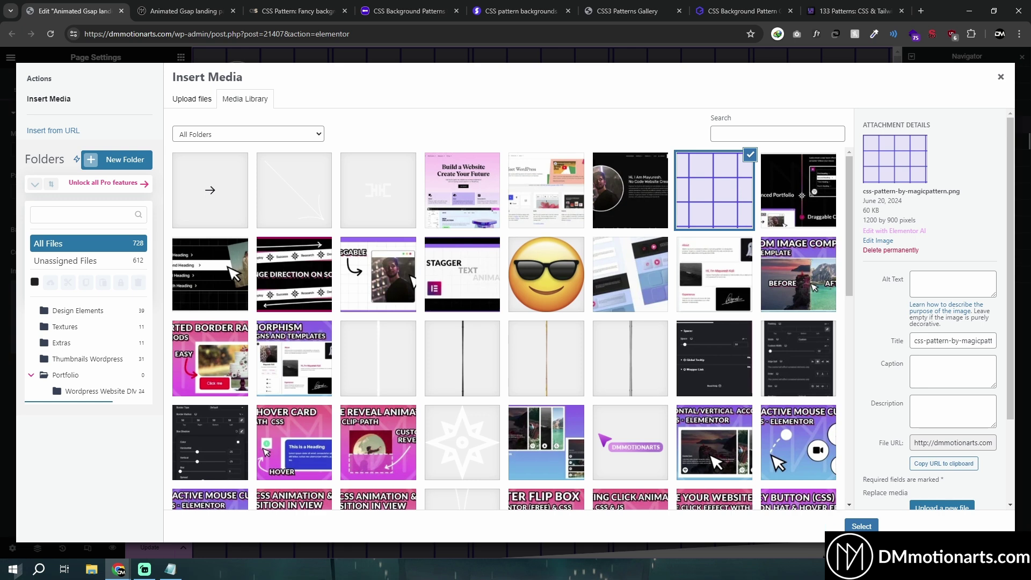
pyautogui.click(861, 526)
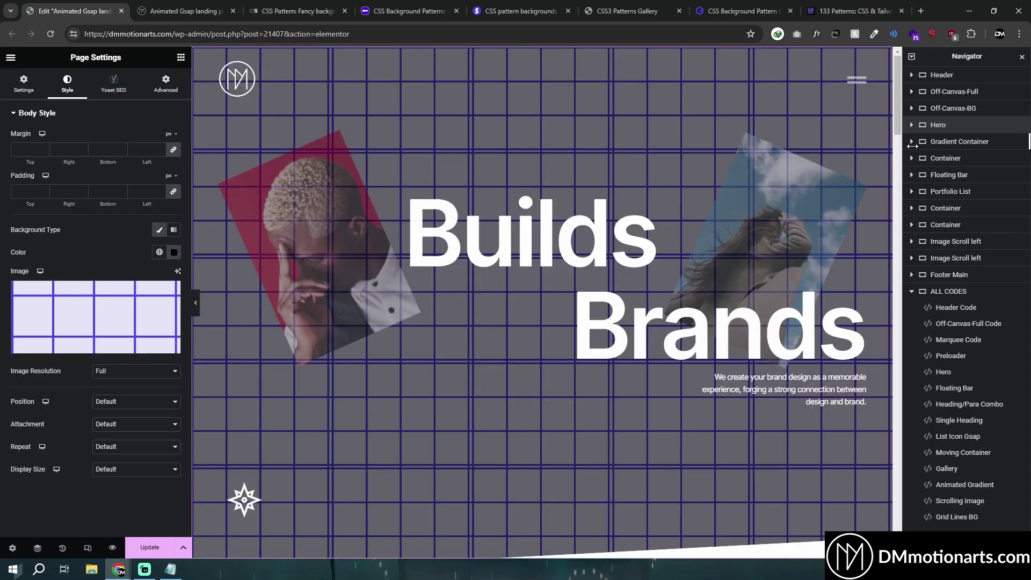
# - Clear the Hero container's background overlay and its own background so the page body background shows through
pyautogui.click(946, 127)
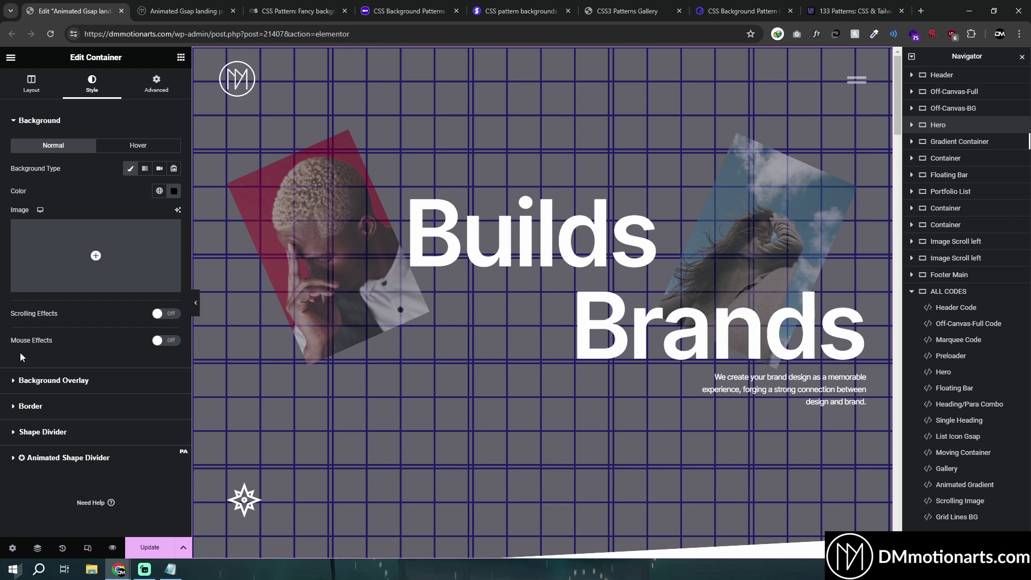
pyautogui.click(54, 380)
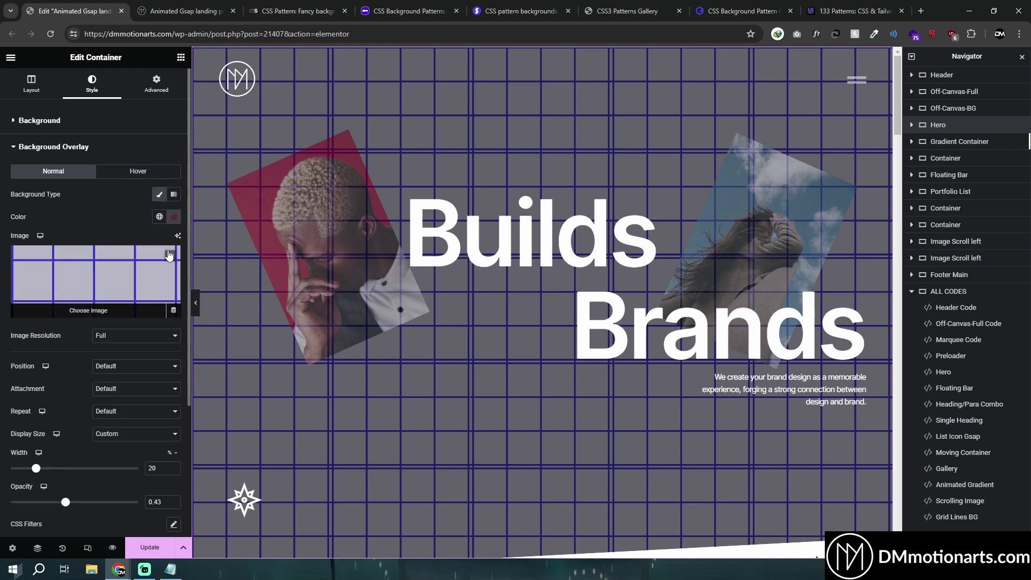
pyautogui.click(160, 195)
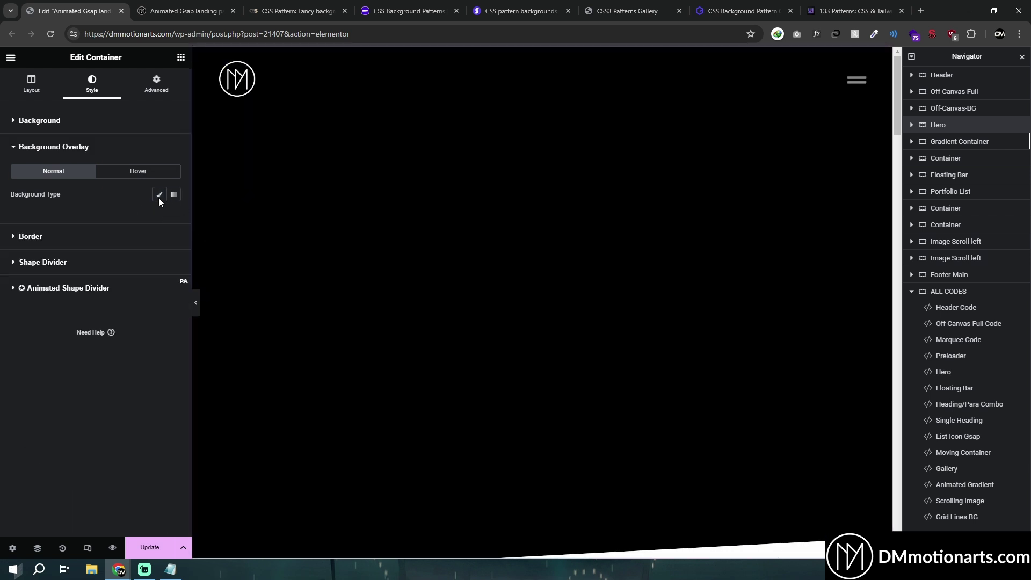
pyautogui.click(69, 125)
pyautogui.click(131, 170)
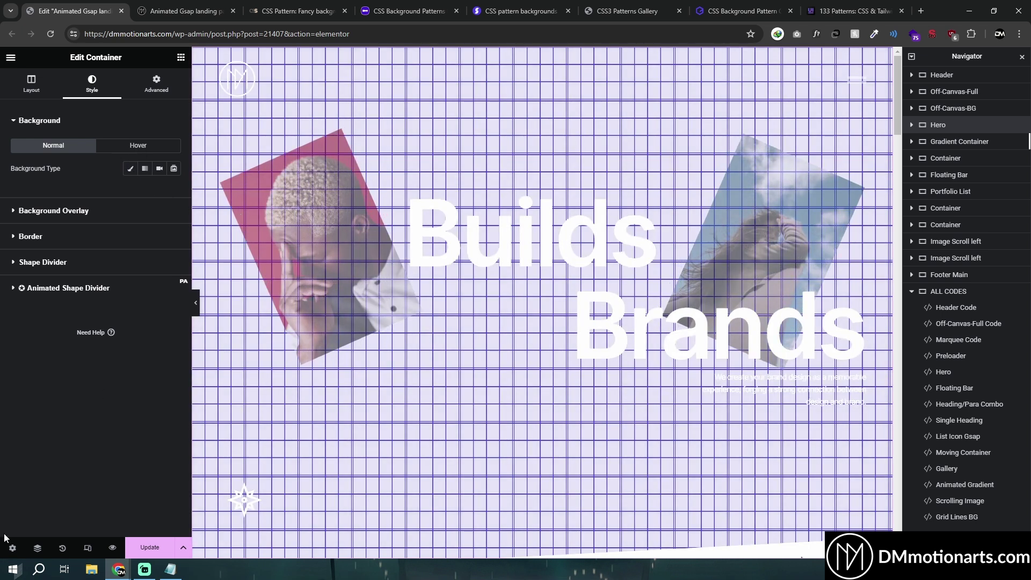
# - Set the page body background's display size to Custom and reduce the image width for a tighter grid
pyautogui.click(12, 548)
pyautogui.click(68, 86)
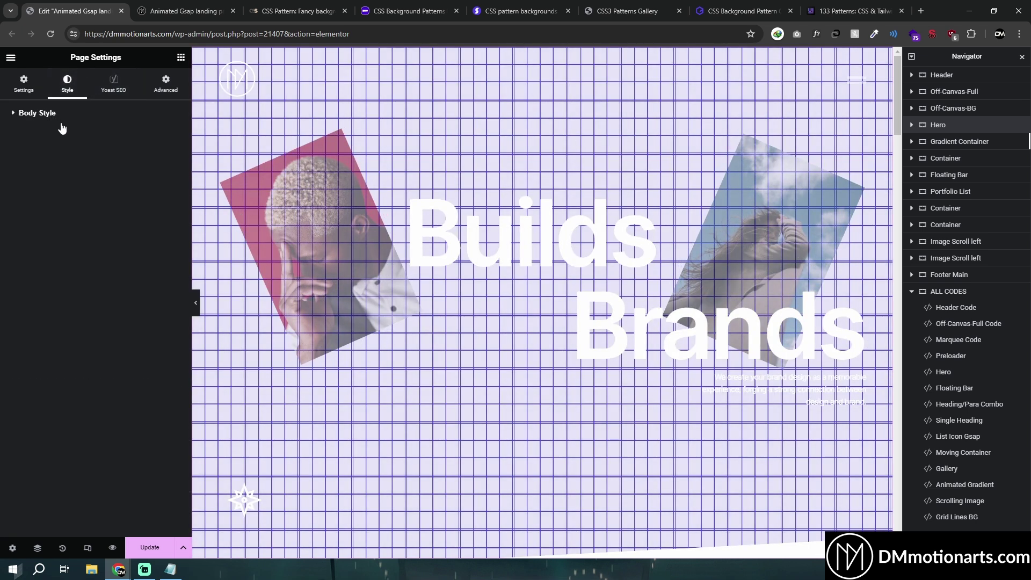
pyautogui.click(59, 114)
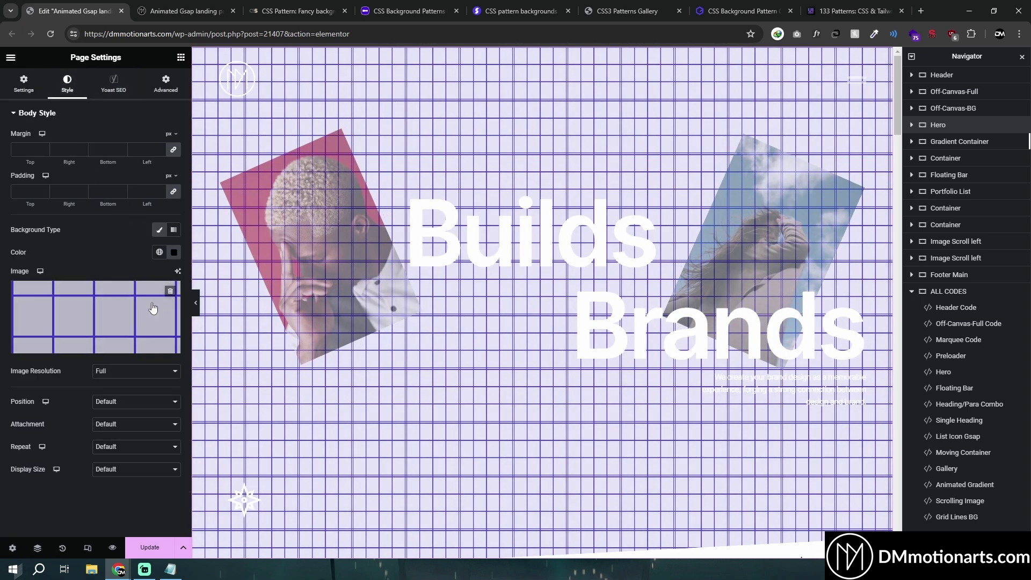
pyautogui.click(136, 469)
pyautogui.click(110, 512)
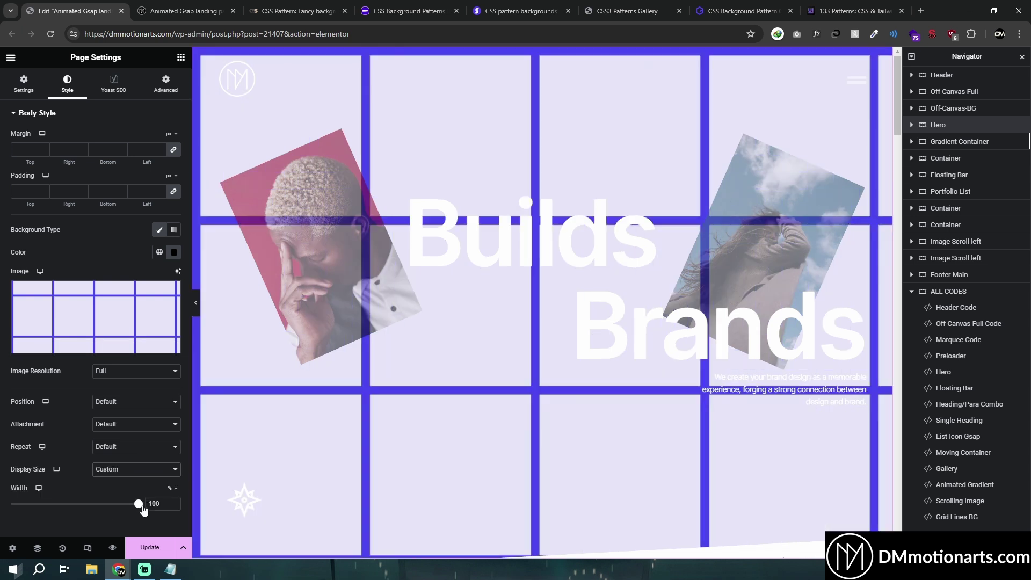
pyautogui.moveTo(142, 509); pyautogui.dragTo(50, 505)
pyautogui.scroll(-5, 364, 381)
pyautogui.scroll(5, 402, 391)
# - Remove the pattern image from the page body background and clear its Classic background type
pyautogui.click(173, 291)
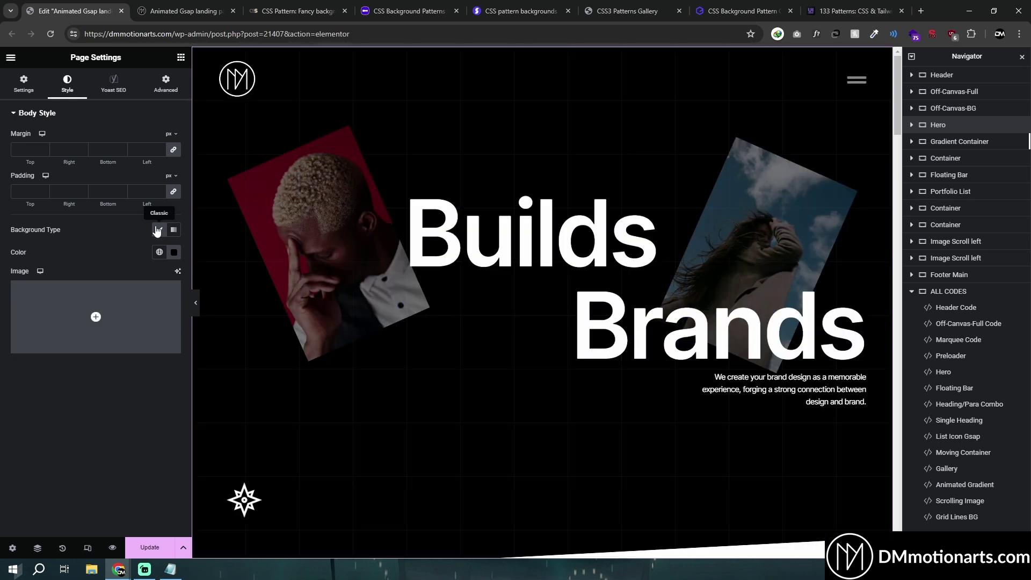
pyautogui.click(157, 232)
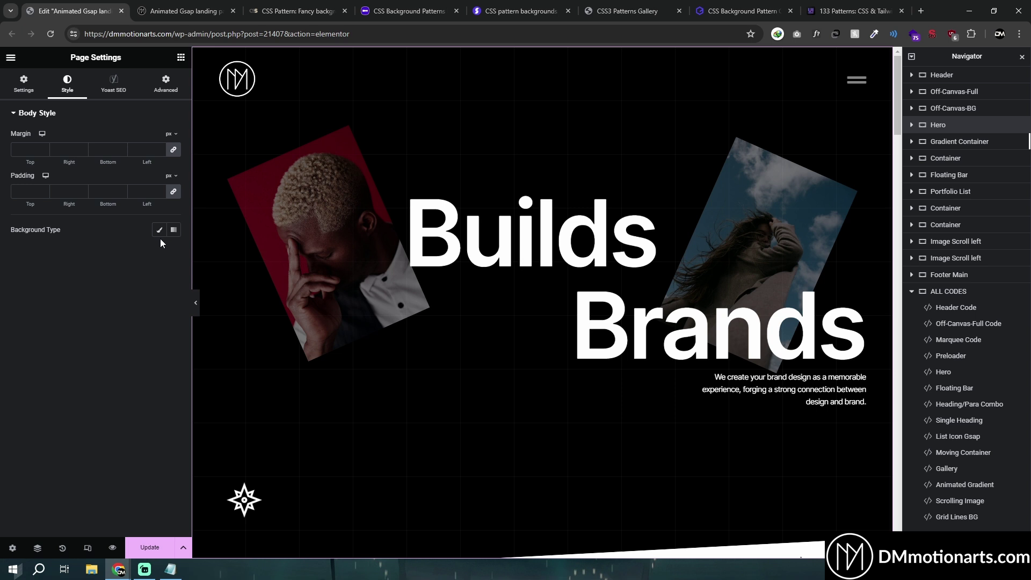
pyautogui.click(159, 231)
pyautogui.click(159, 231)
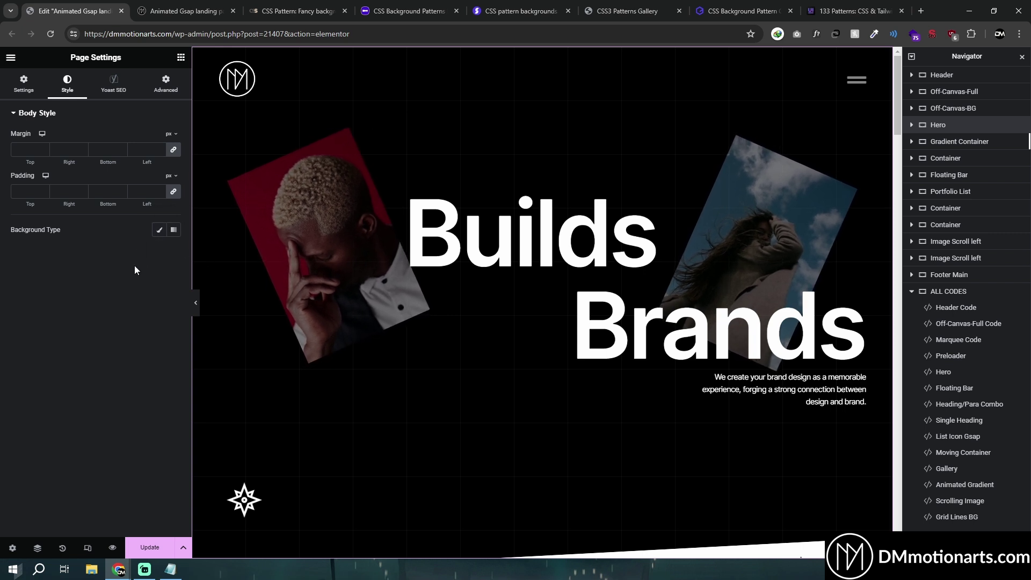
pyautogui.click(23, 84)
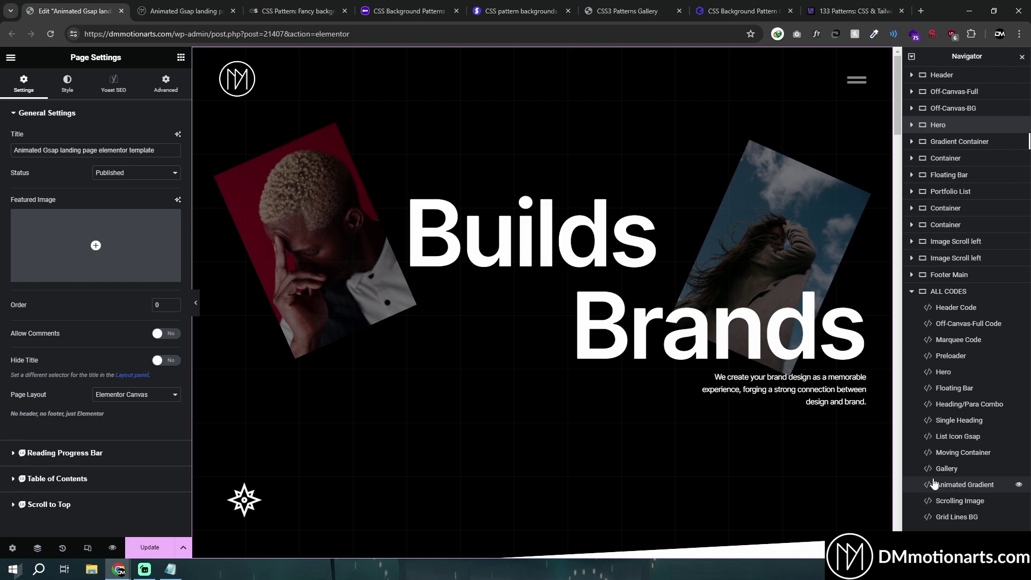
# - Examine the grid line background on the live landing page, from the hero down through the heading list
pyautogui.click(204, 11)
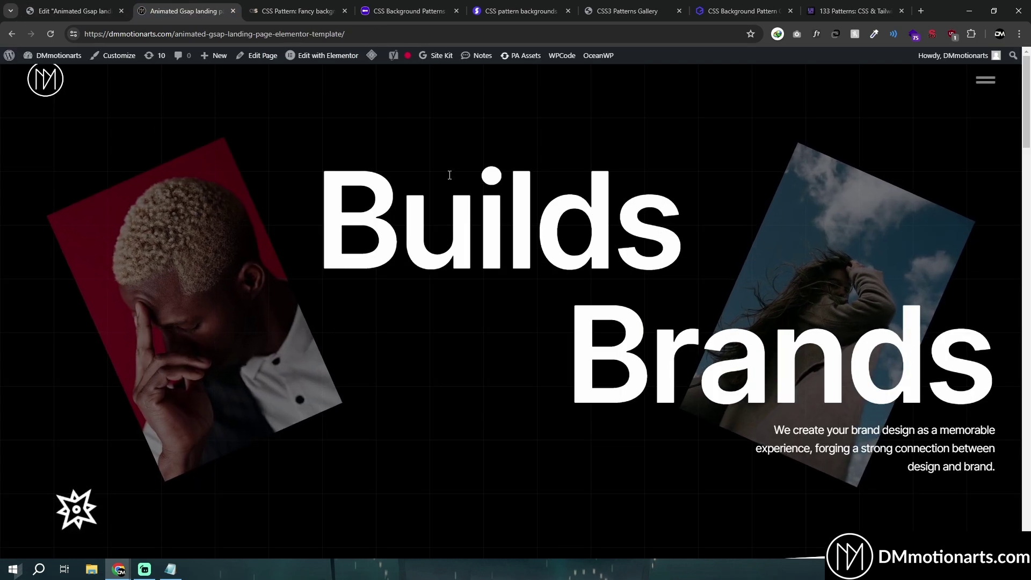
pyautogui.scroll(-10, 444, 324)
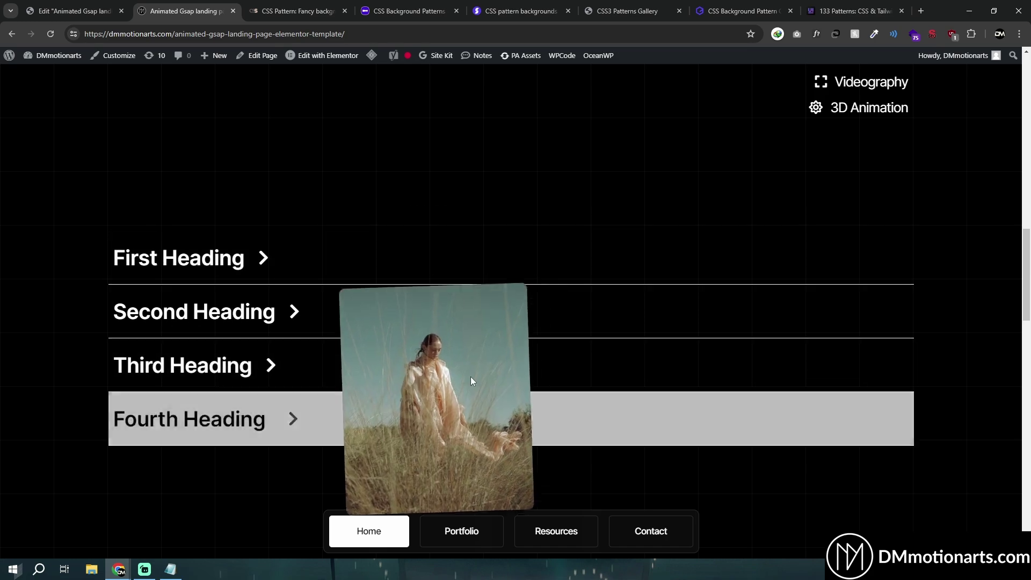
pyautogui.scroll(10, 469, 376)
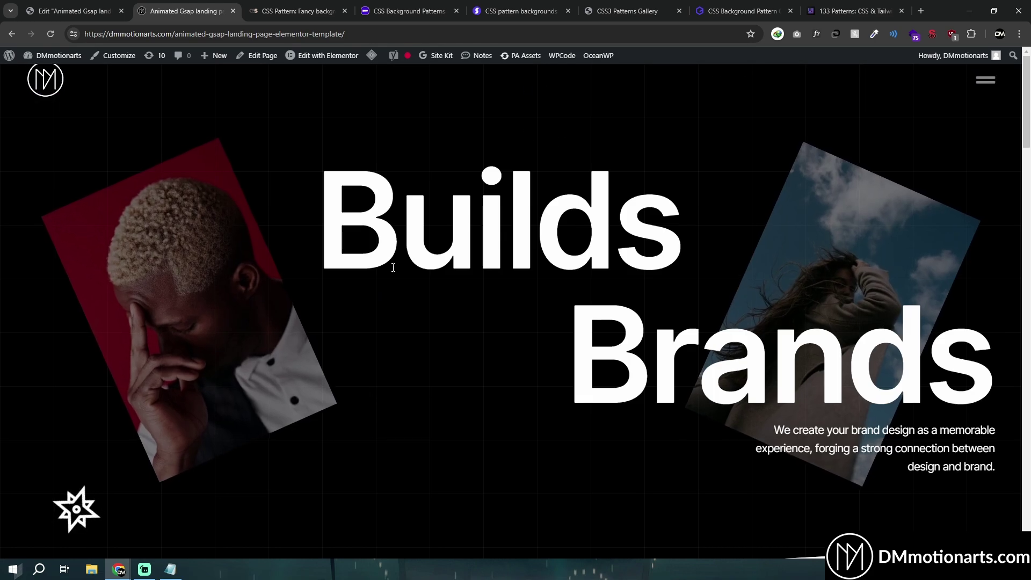
pyautogui.scroll(-6, 462, 295)
pyautogui.scroll(-3, 391, 325)
pyautogui.scroll(3, 304, 344)
pyautogui.scroll(-5, 390, 296)
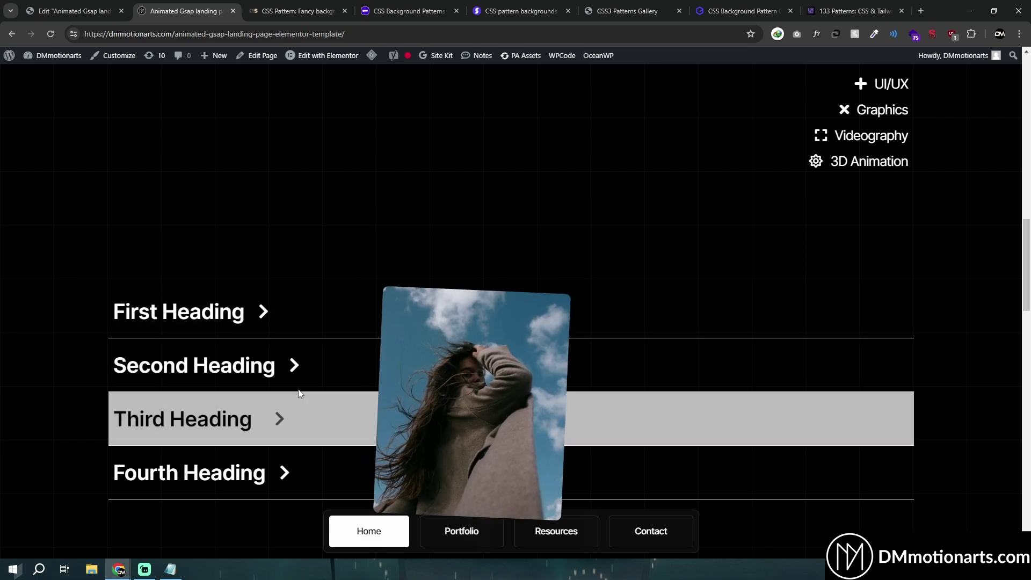
pyautogui.scroll(-5, 563, 338)
pyautogui.scroll(-10, 534, 323)
pyautogui.scroll(10, 494, 459)
pyautogui.scroll(10, 332, 281)
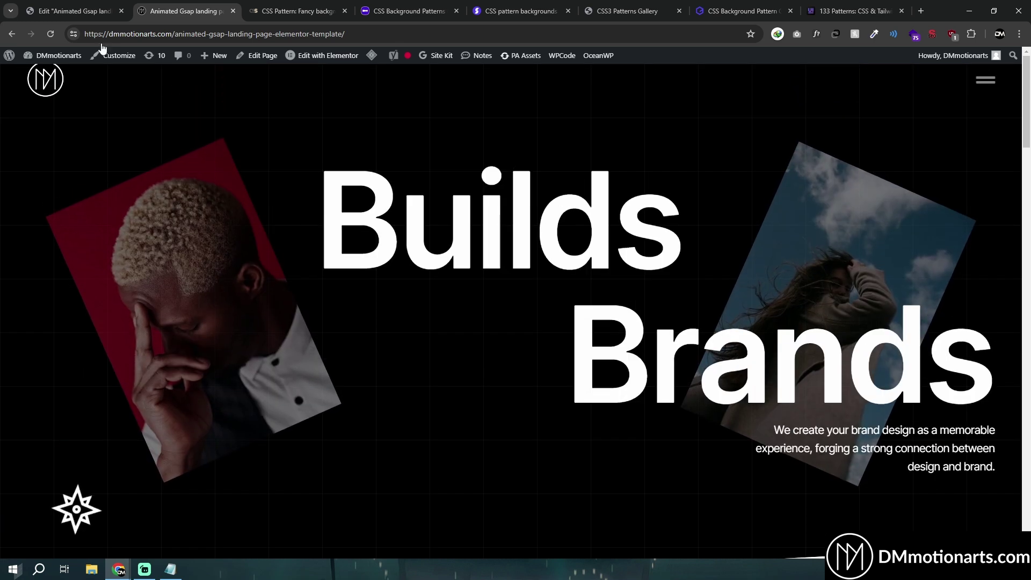
# - Look over the available patterns on CSS Pattern and in MagicPattern's CSS backgrounds collection
pyautogui.click(85, 11)
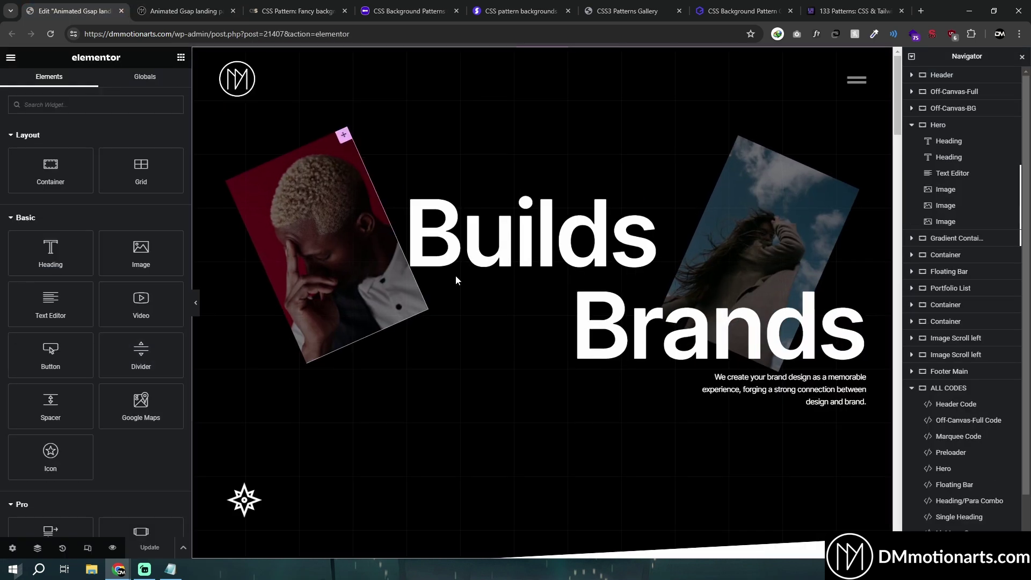
pyautogui.click(292, 6)
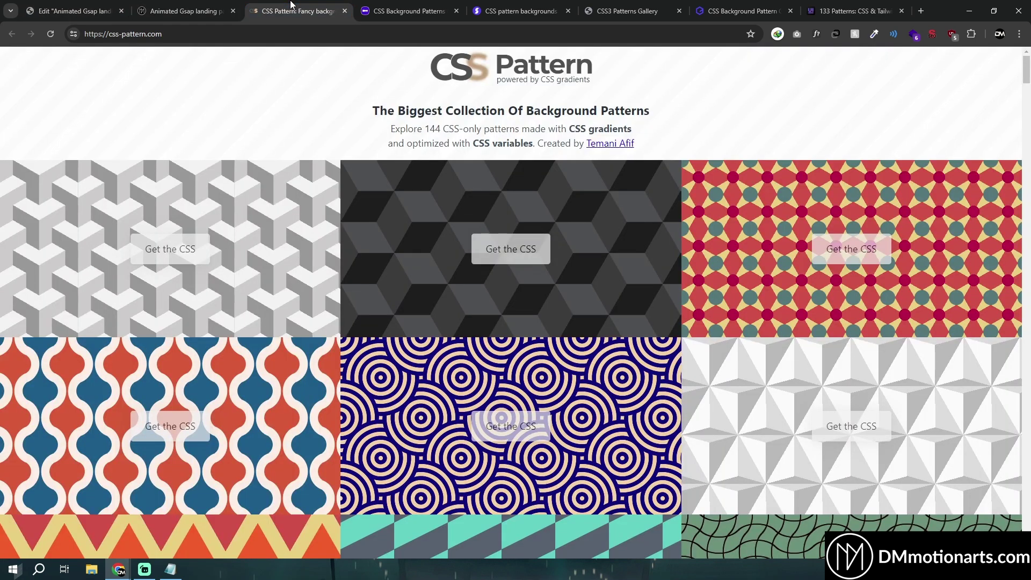
pyautogui.click(117, 4)
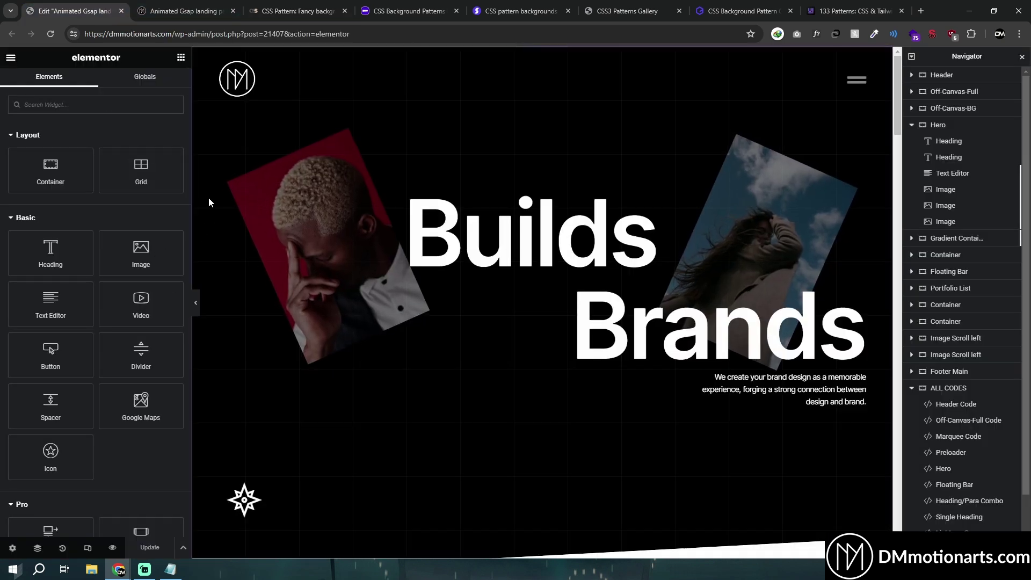
pyautogui.click(385, 6)
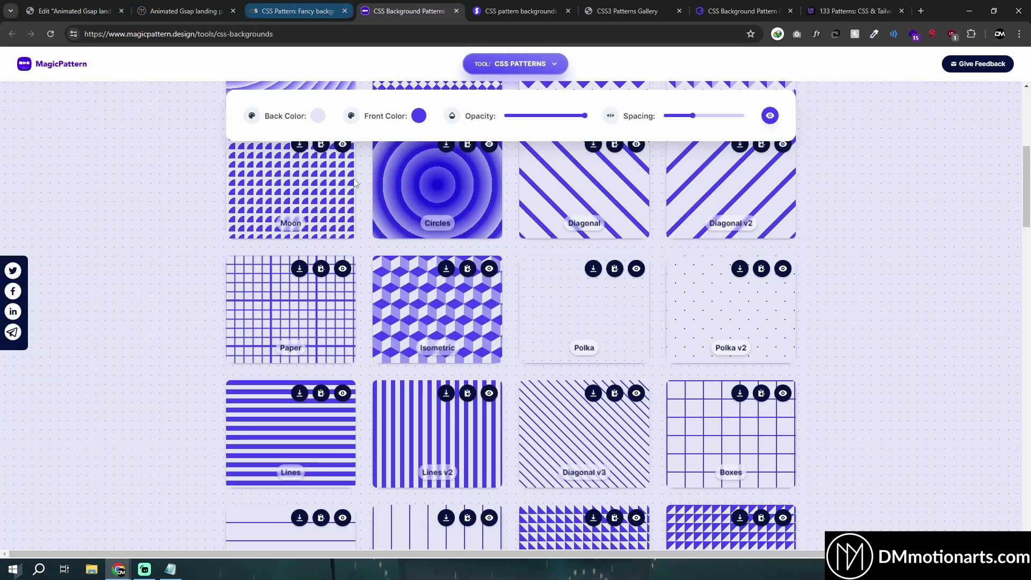
pyautogui.scroll(6, 454, 358)
pyautogui.scroll(-3, 294, 243)
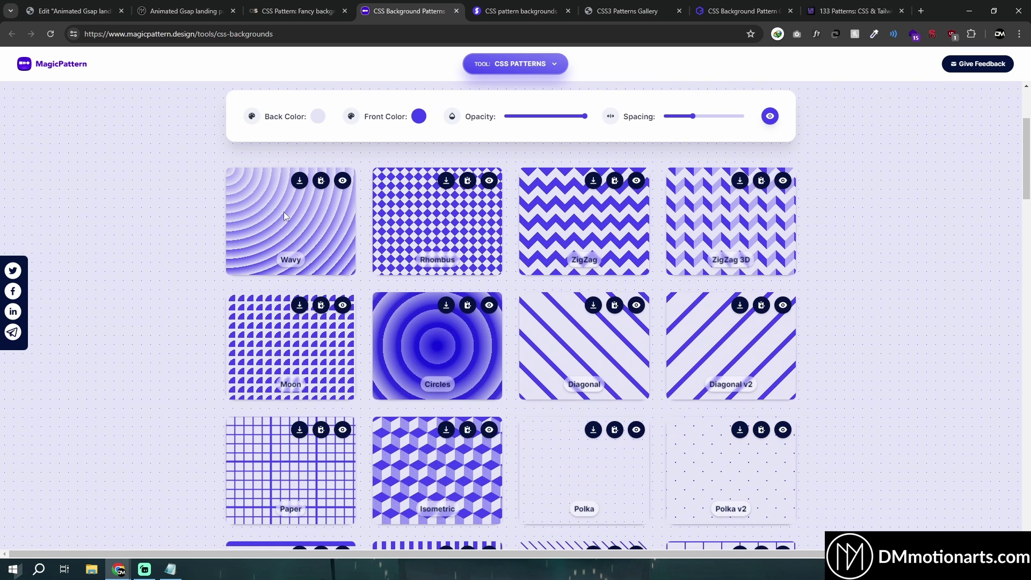
pyautogui.scroll(-2, 337, 354)
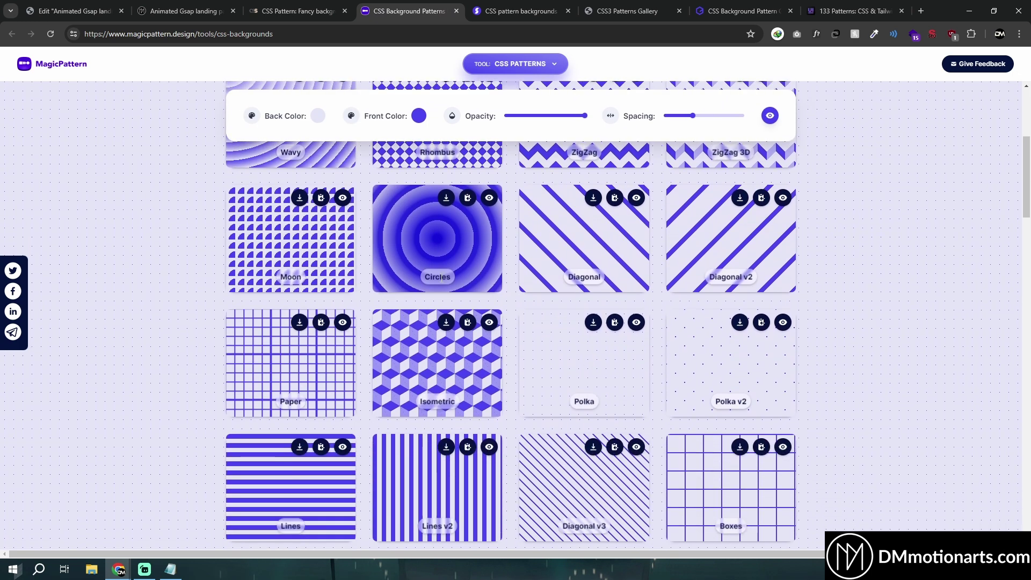
# - Browse the pattern collections on Superdesigner, the CSS3 Patterns Gallery, 10015 and Uiverse
pyautogui.click(529, 4)
pyautogui.scroll(3, 518, 293)
pyautogui.click(648, 4)
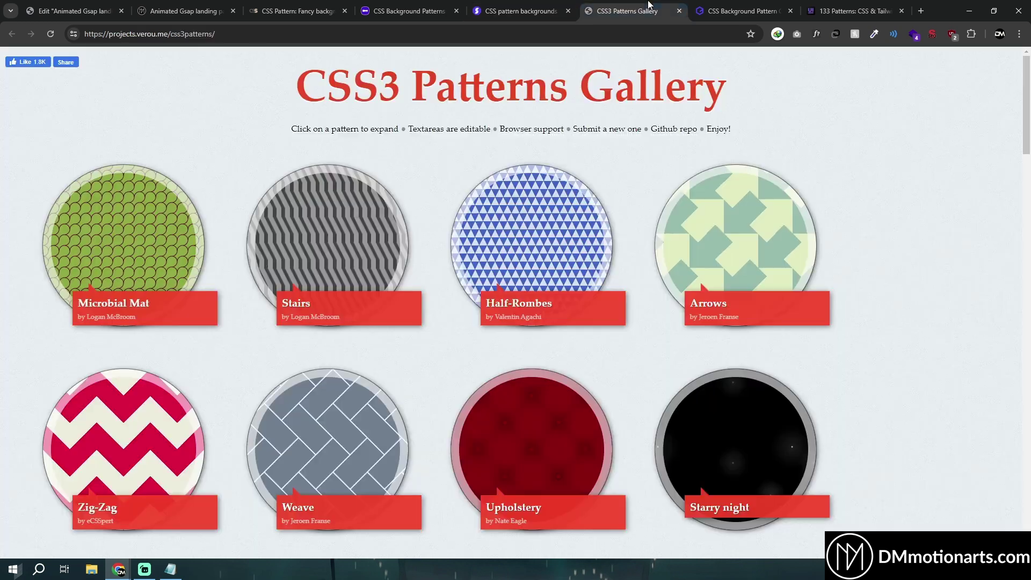
pyautogui.scroll(-12, 523, 324)
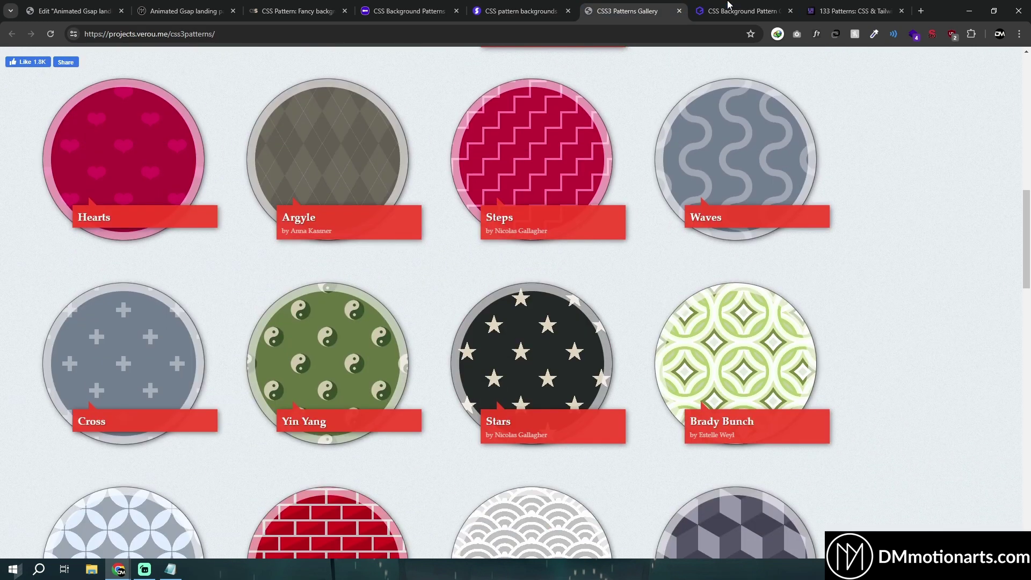
pyautogui.click(740, 11)
pyautogui.click(823, 6)
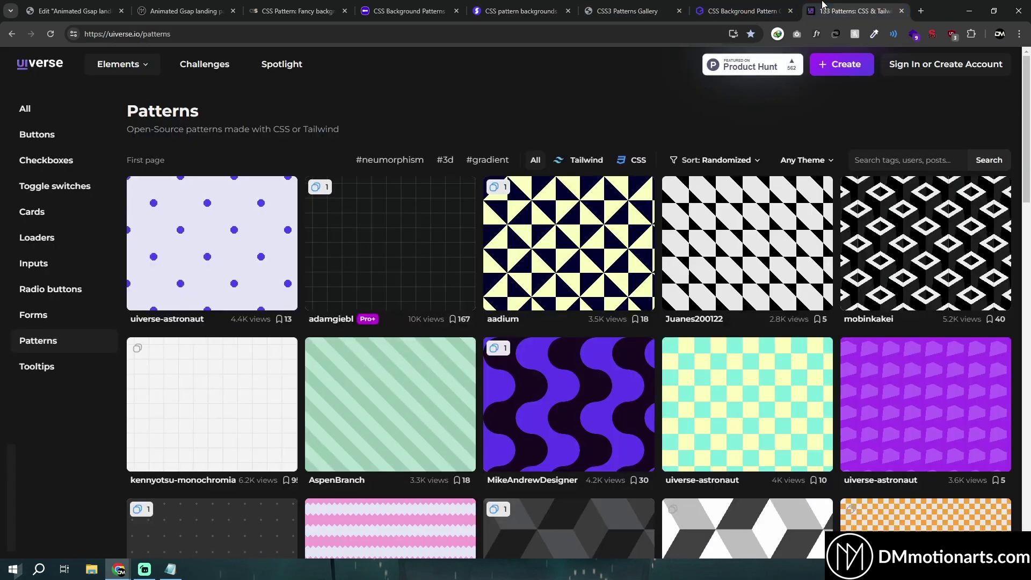
pyautogui.scroll(-3, 343, 307)
pyautogui.scroll(3, 376, 269)
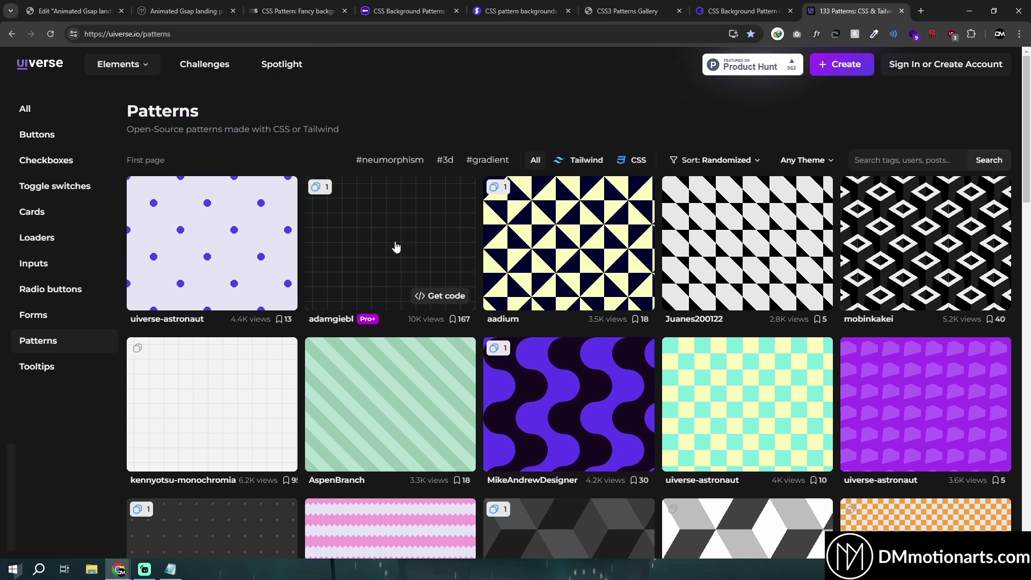
# - Return to the Elementor editor, copy the Hero container's CSS class from its advanced settings and open its Custom CSS section
pyautogui.click(298, 11)
pyautogui.click(187, 11)
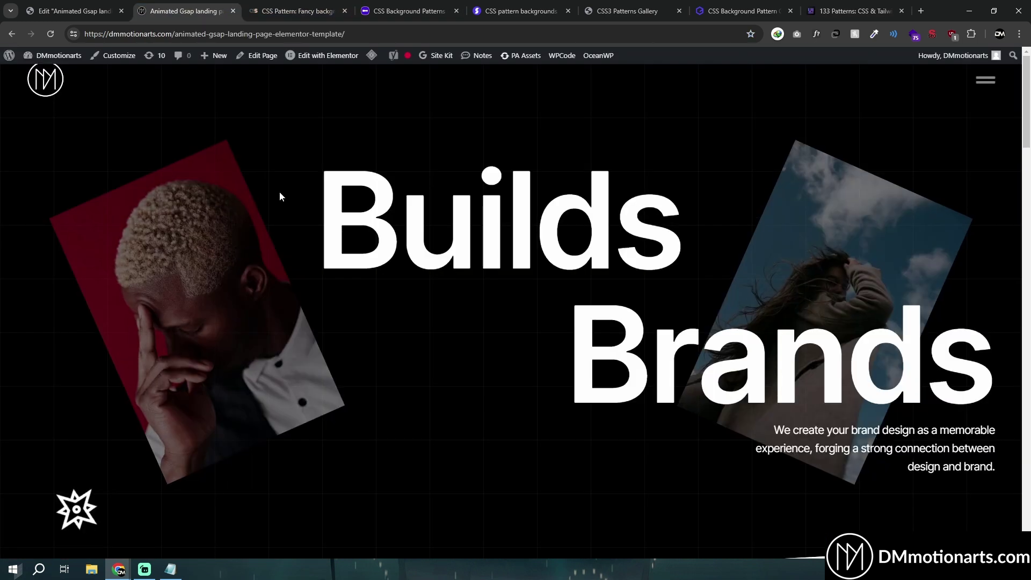
pyautogui.click(75, 11)
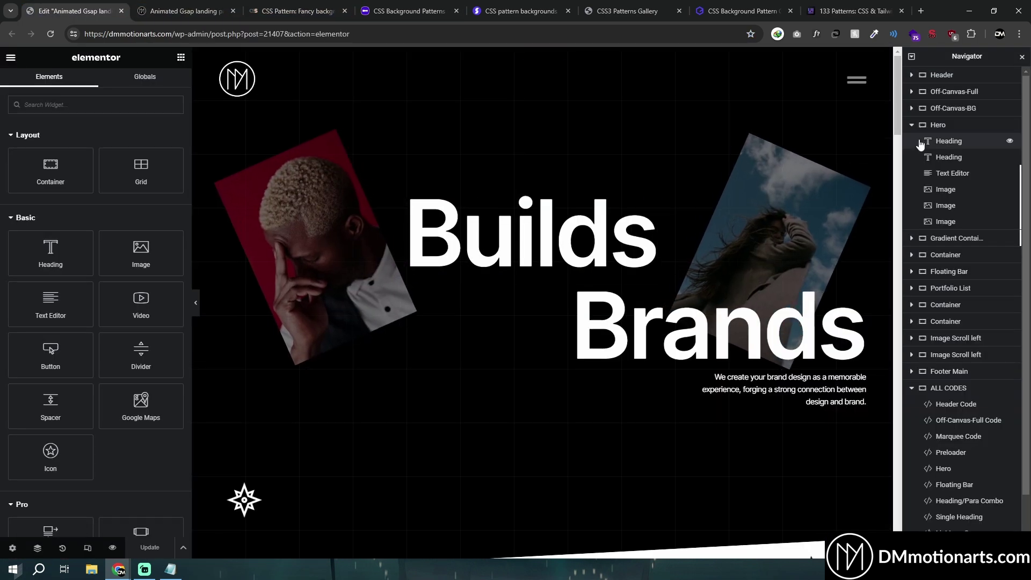
pyautogui.click(937, 129)
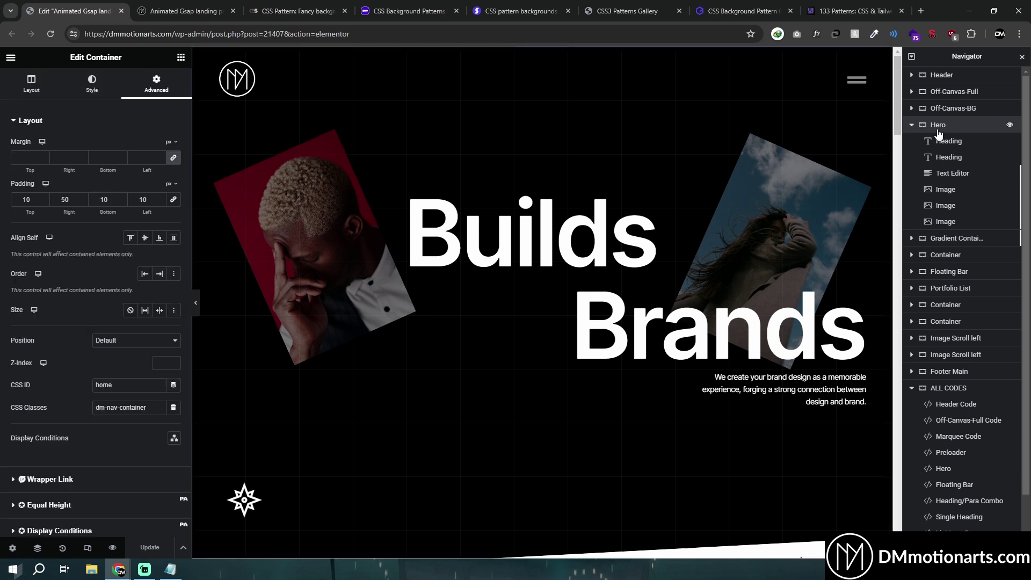
pyautogui.click(92, 83)
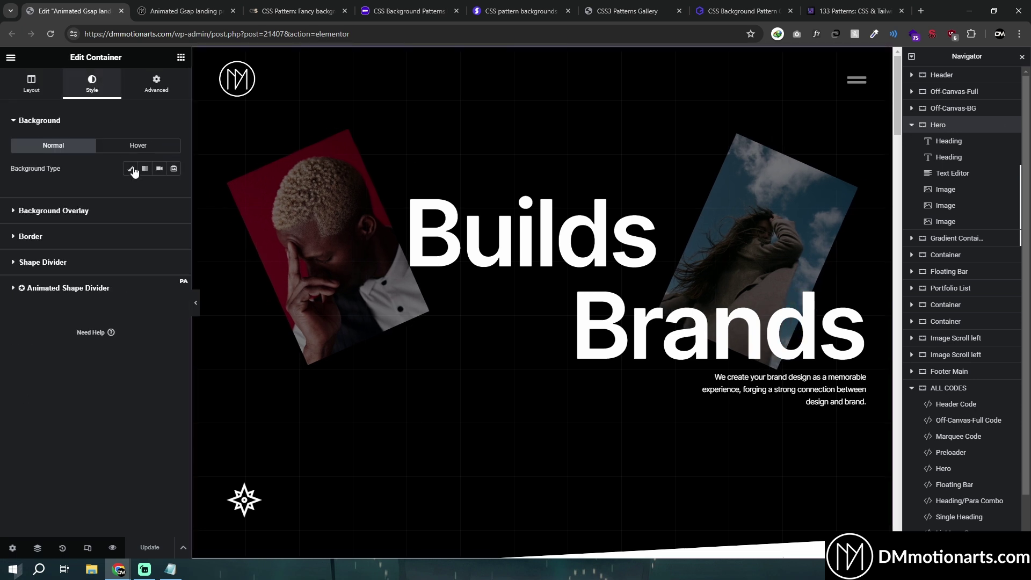
pyautogui.click(155, 85)
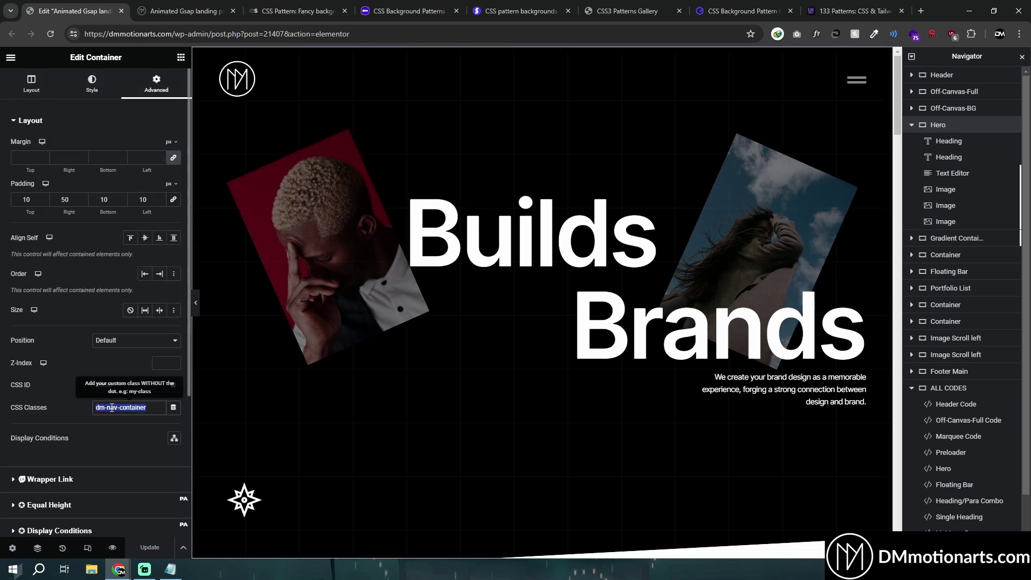
pyautogui.click(1, 381)
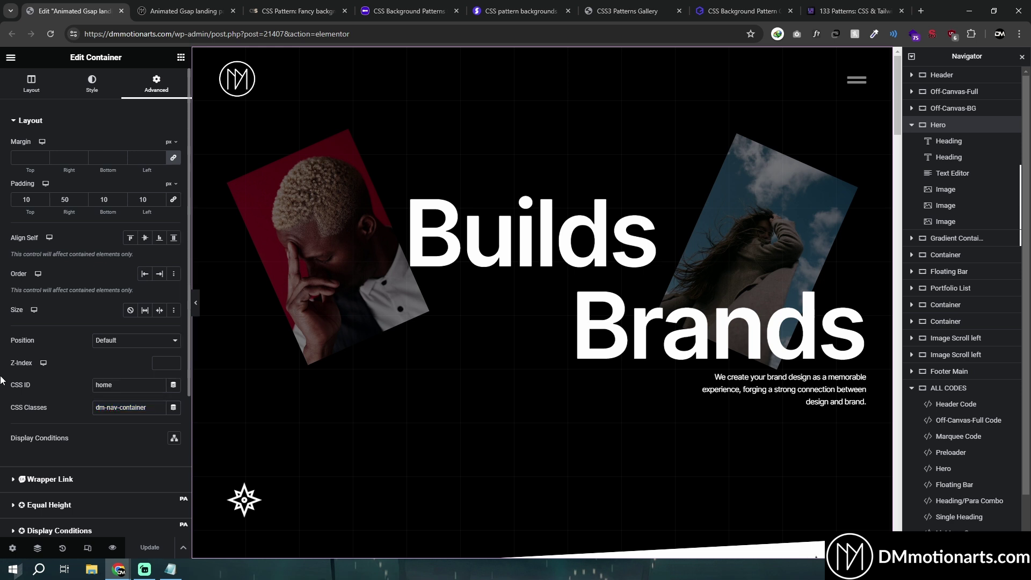
pyautogui.scroll(-4, 5, 397)
pyautogui.click(33, 461)
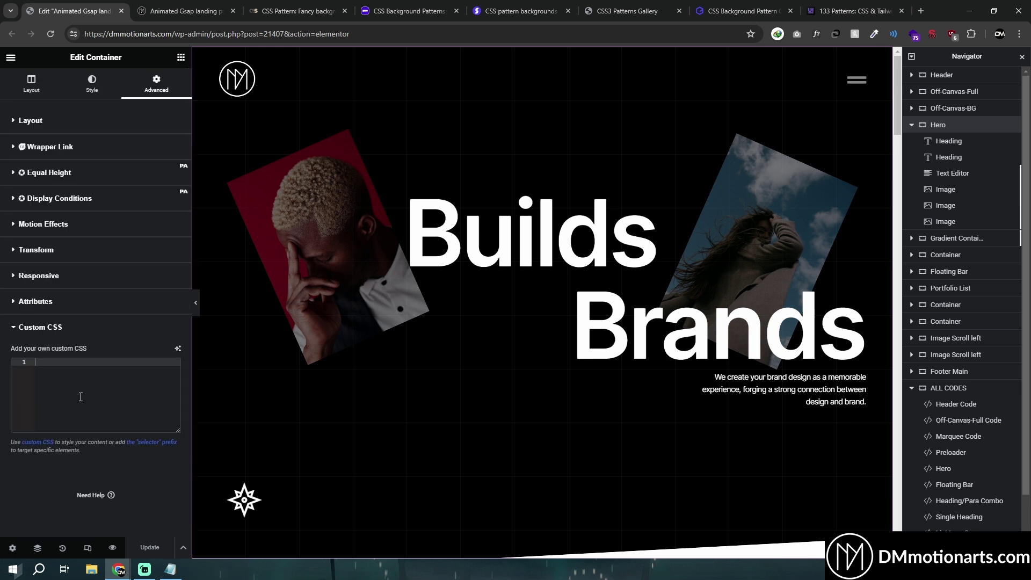
# - Find the HTML widget and add it to the Hero container between the two headings
pyautogui.click(180, 57)
pyautogui.write('ht')
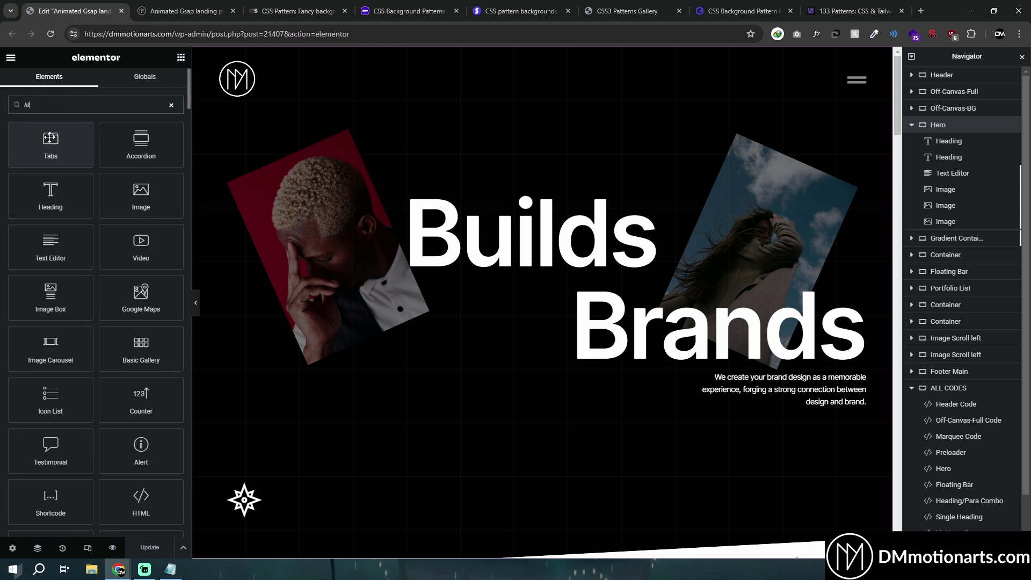
pyautogui.write('ml')
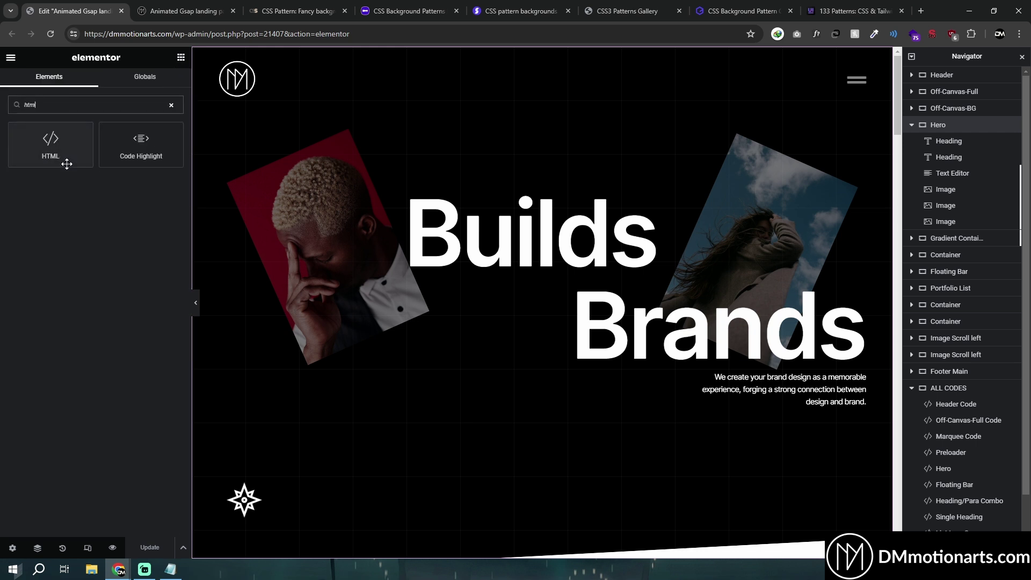
pyautogui.moveTo(54, 145); pyautogui.dragTo(554, 244)
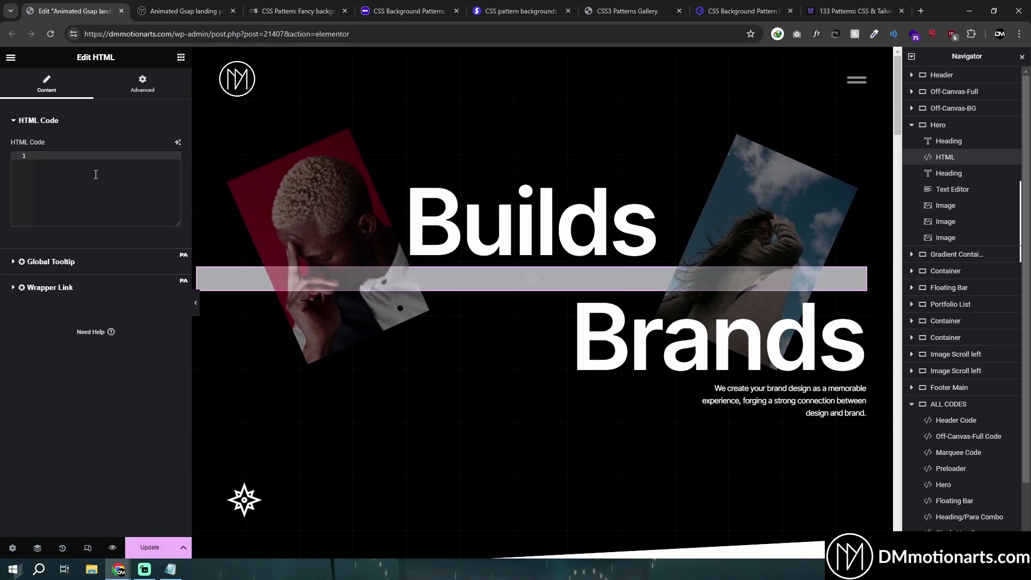
# - Write a <style> block in the new HTML widget and add the selector .dm-nav-container inside it
pyautogui.write('<style>')
pyautogui.press('Return')
pyautogui.press('Return')
pyautogui.press('Return')
pyautogui.press('Return')
pyautogui.press('Up')
pyautogui.press('Up')
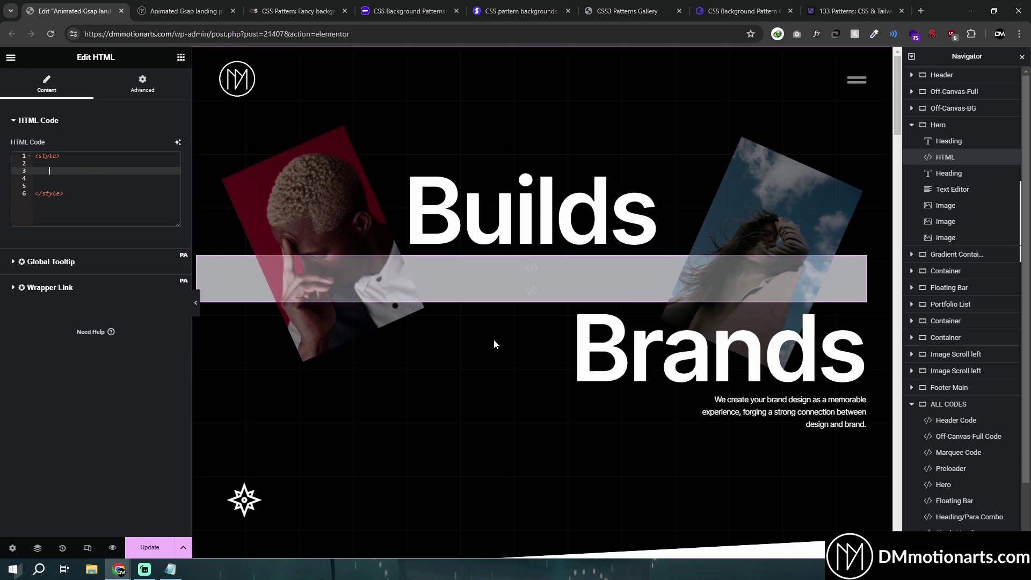
pyautogui.scroll(-3, 943, 484)
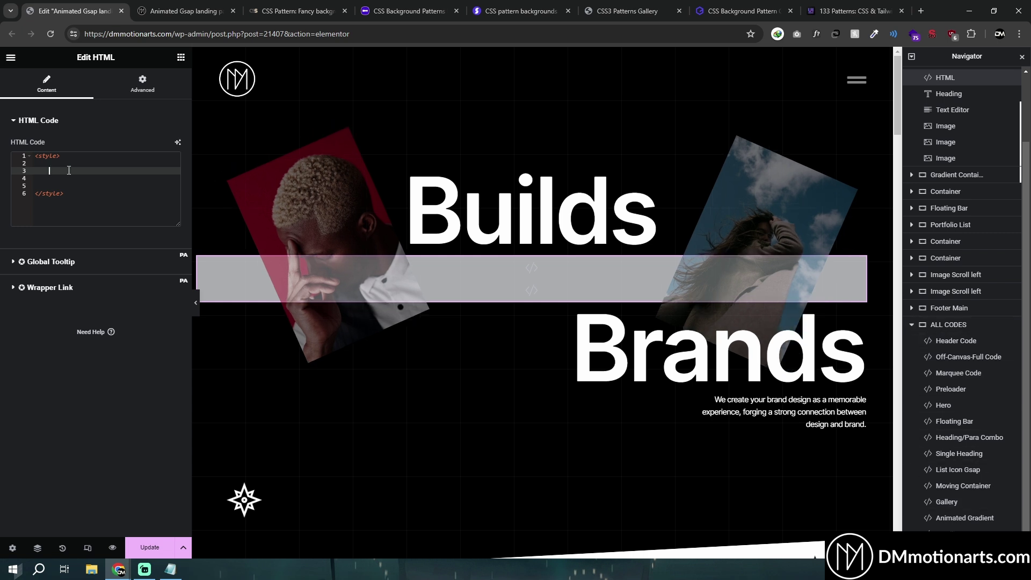
pyautogui.write('.')
pyautogui.write('dm-nav-container')
pyautogui.scroll(2, 945, 129)
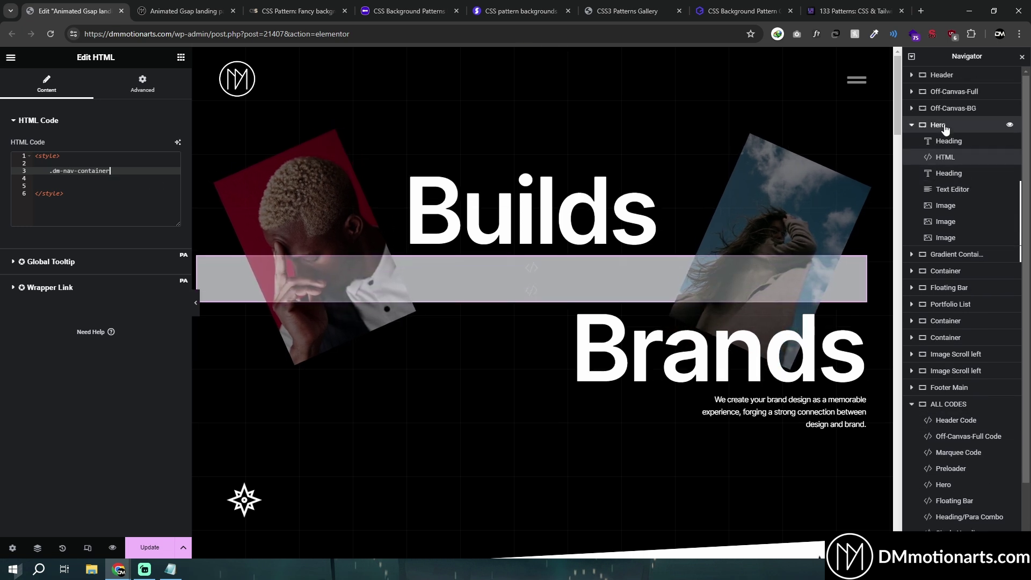
# - Check the Hero container's CSS class and compare the grid background in the editor canvas with the live landing page
pyautogui.click(937, 125)
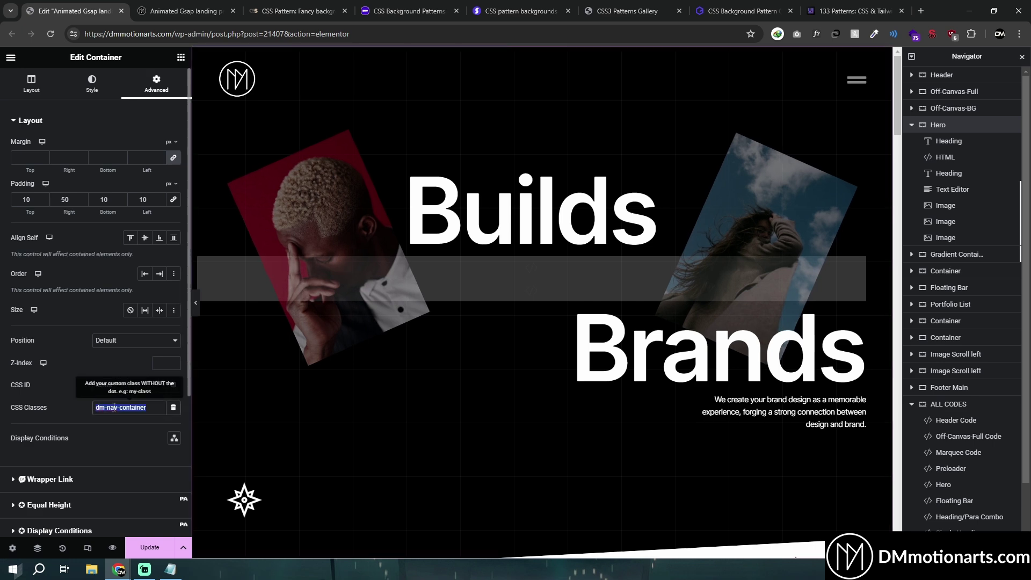
pyautogui.click(51, 400)
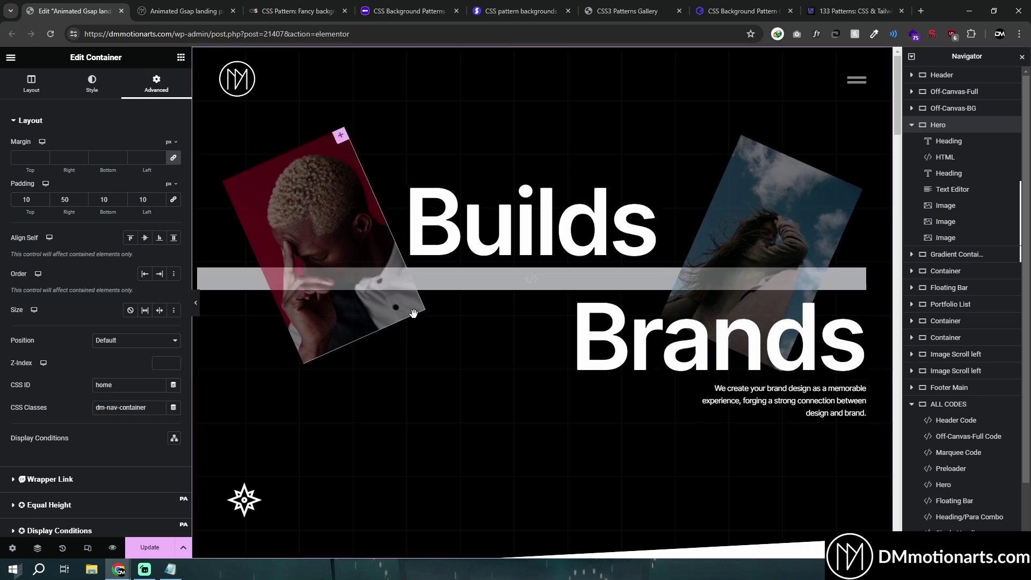
pyautogui.scroll(-5, 438, 311)
pyautogui.scroll(-7, 465, 303)
pyautogui.click(193, 7)
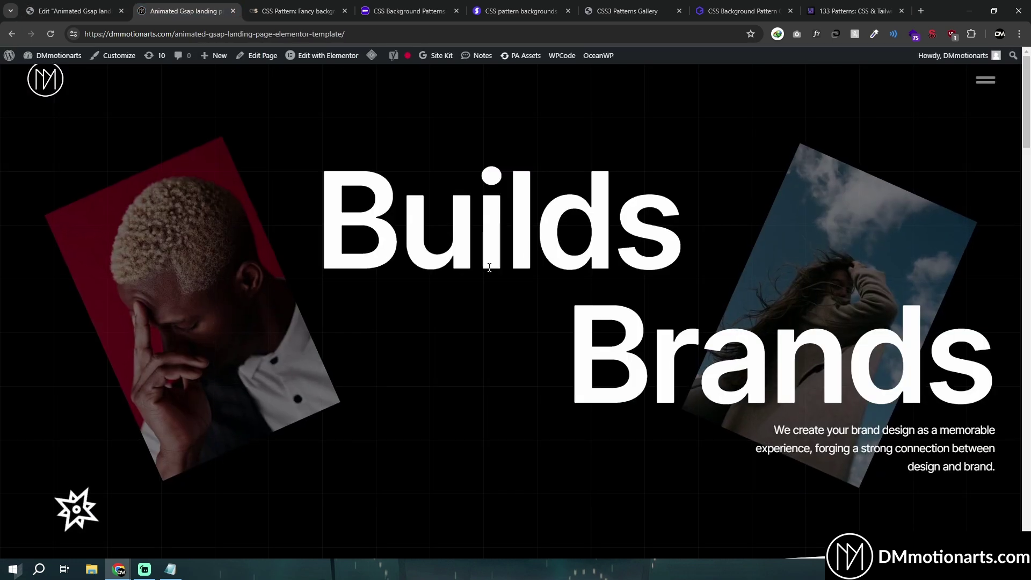
pyautogui.scroll(-10, 458, 294)
pyautogui.scroll(-5, 452, 286)
pyautogui.scroll(15, 279, 229)
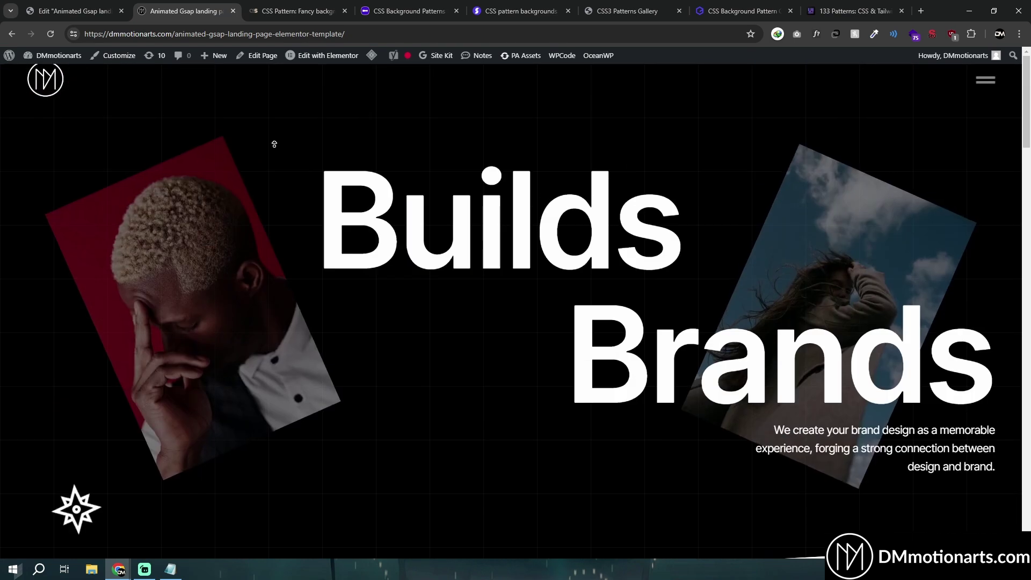
pyautogui.click(74, 4)
pyautogui.scroll(10, 441, 343)
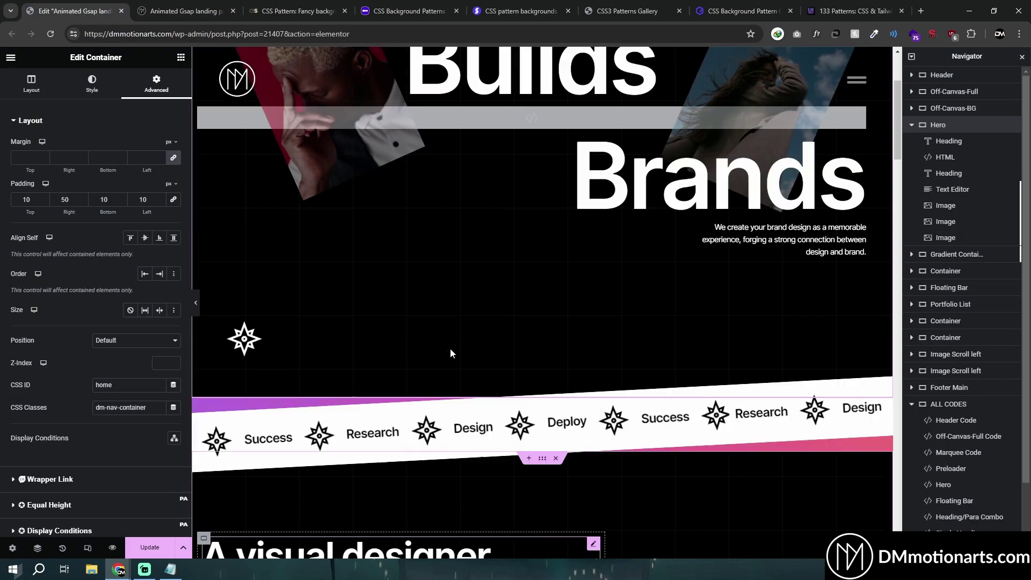
pyautogui.scroll(-3, 954, 511)
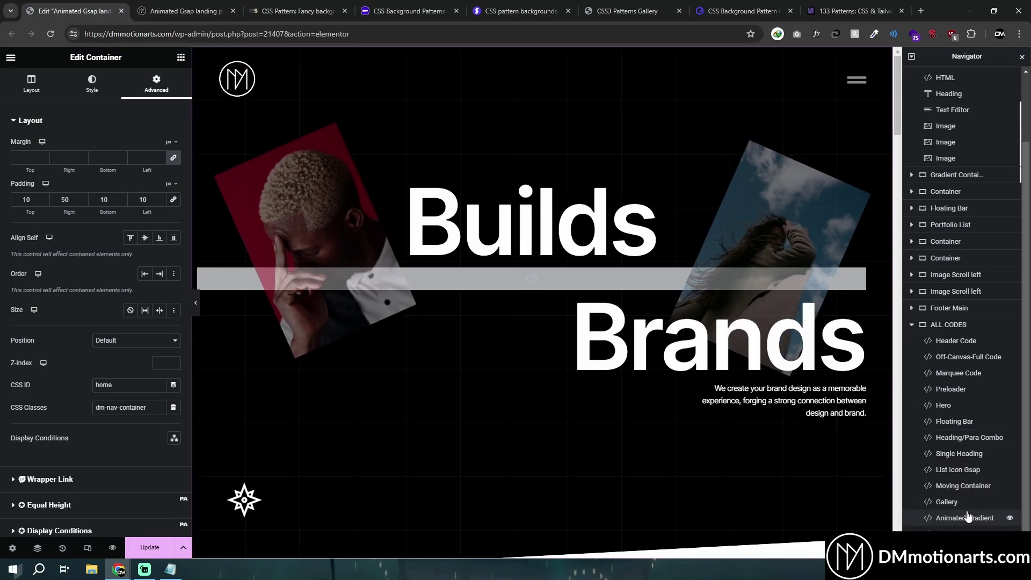
# - Examine the body grid CSS in its code widget and the background and overlay settings of the container below the marquee
pyautogui.click(961, 517)
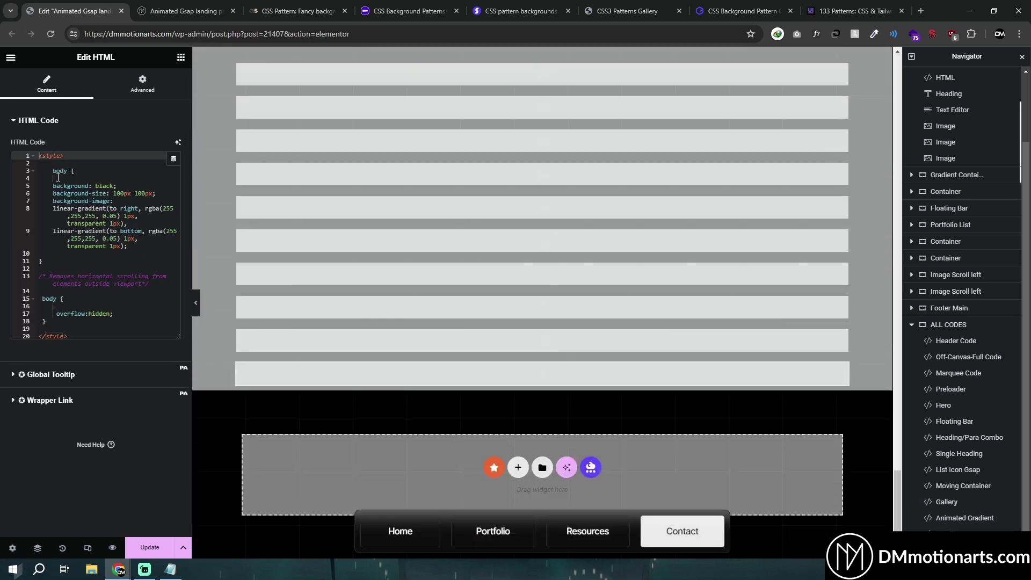
pyautogui.click(65, 172)
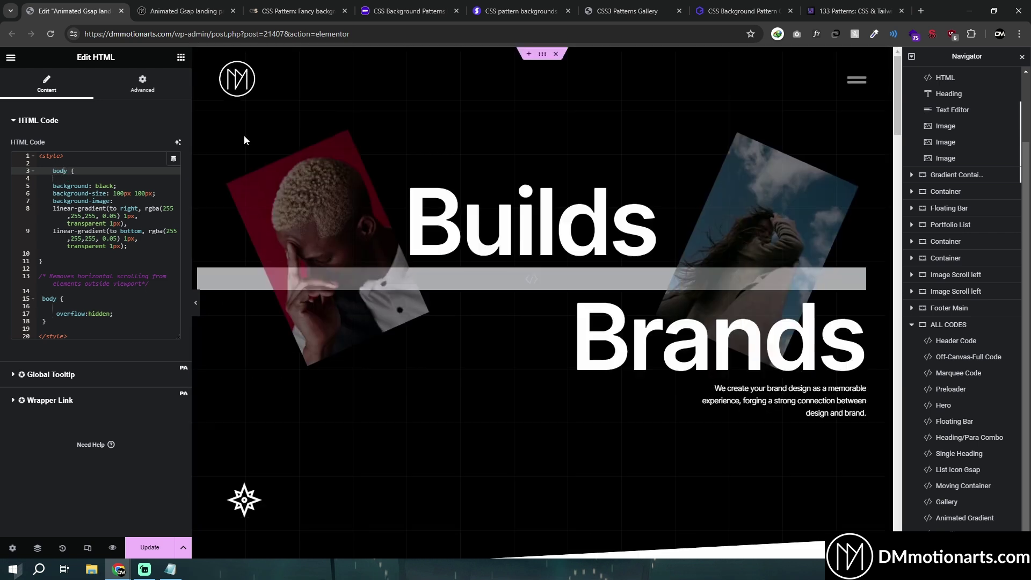
pyautogui.scroll(2, 946, 116)
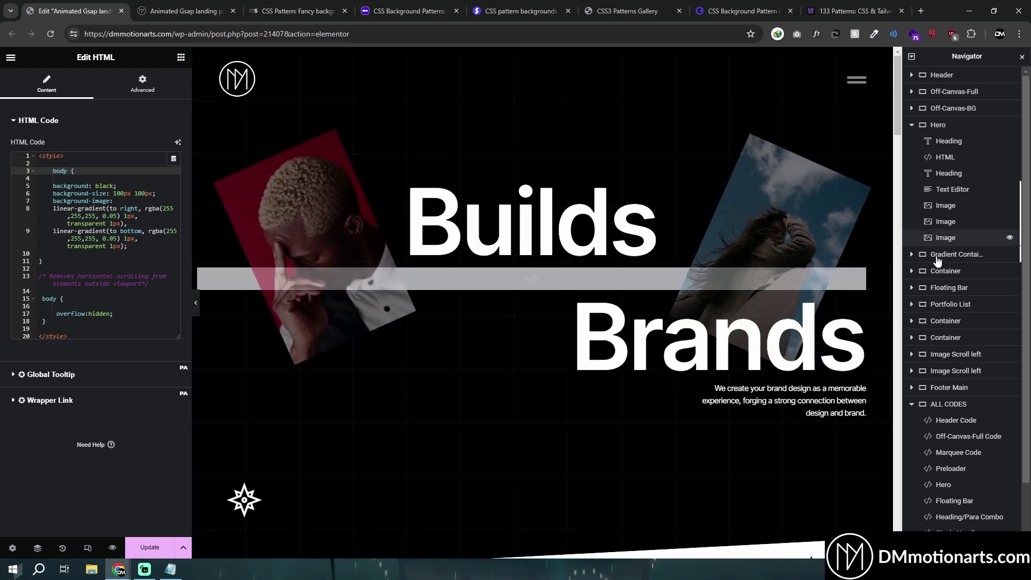
pyautogui.scroll(-5, 631, 385)
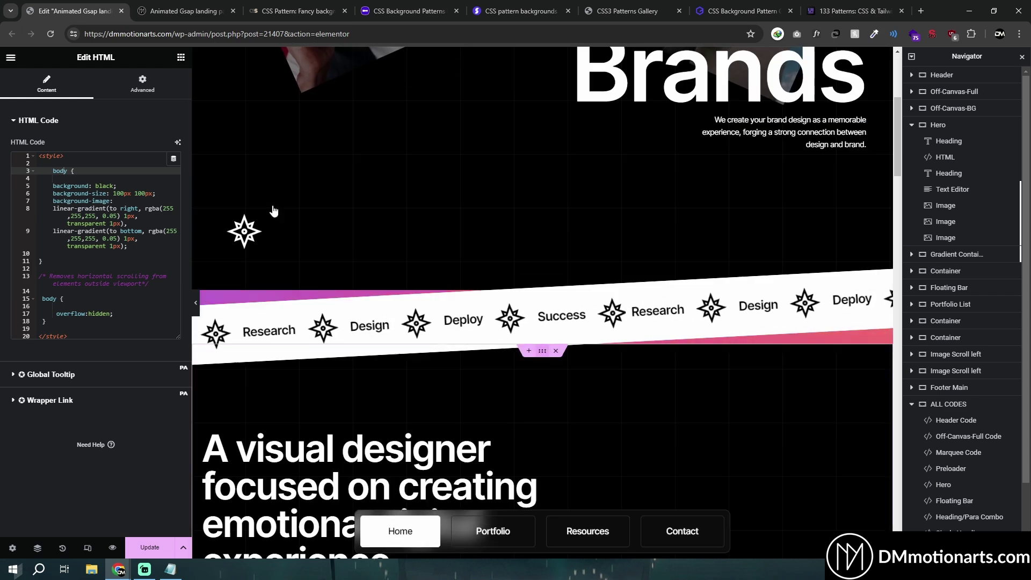
pyautogui.click(542, 351)
pyautogui.click(86, 83)
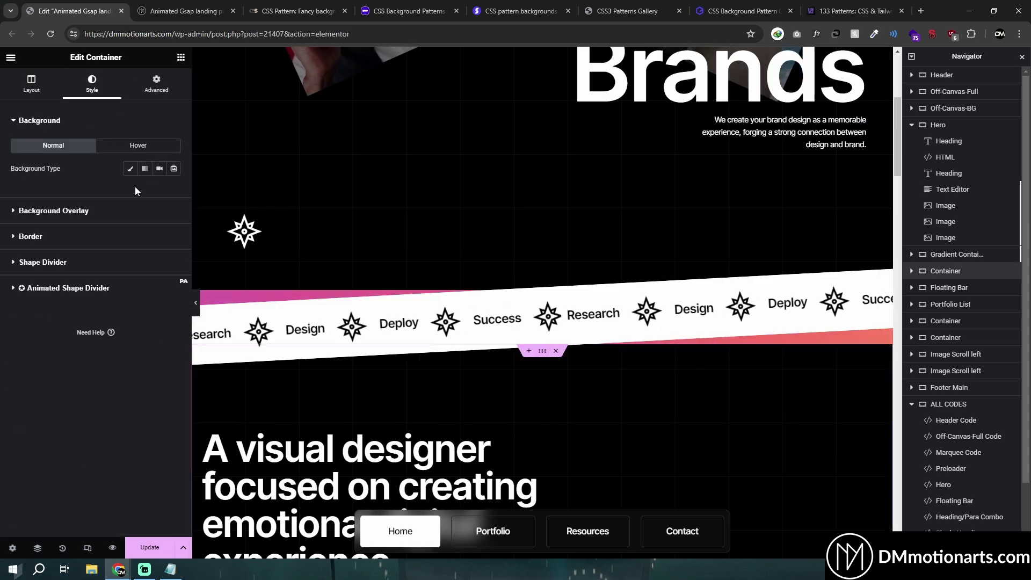
pyautogui.click(67, 210)
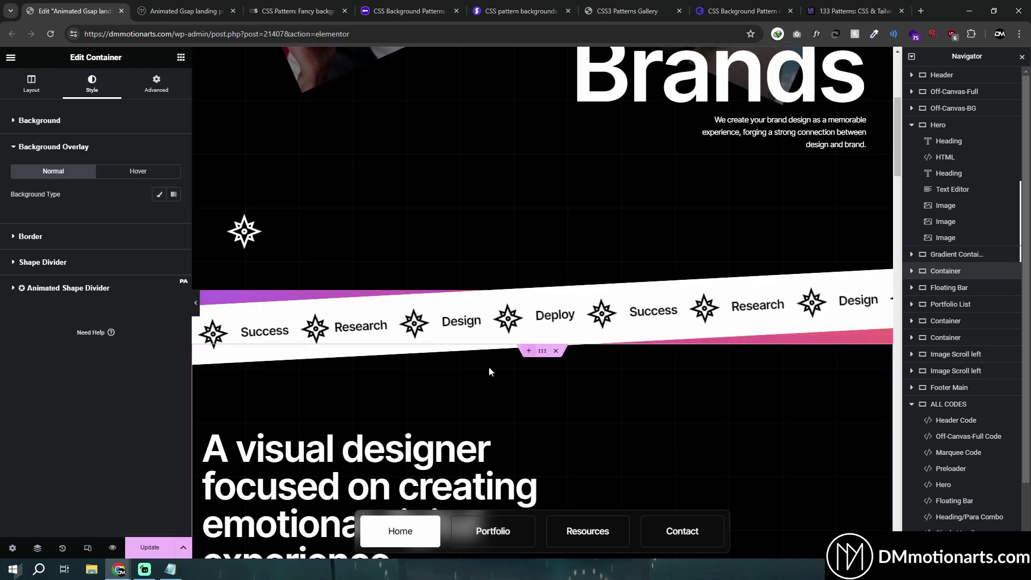
pyautogui.scroll(5, 499, 370)
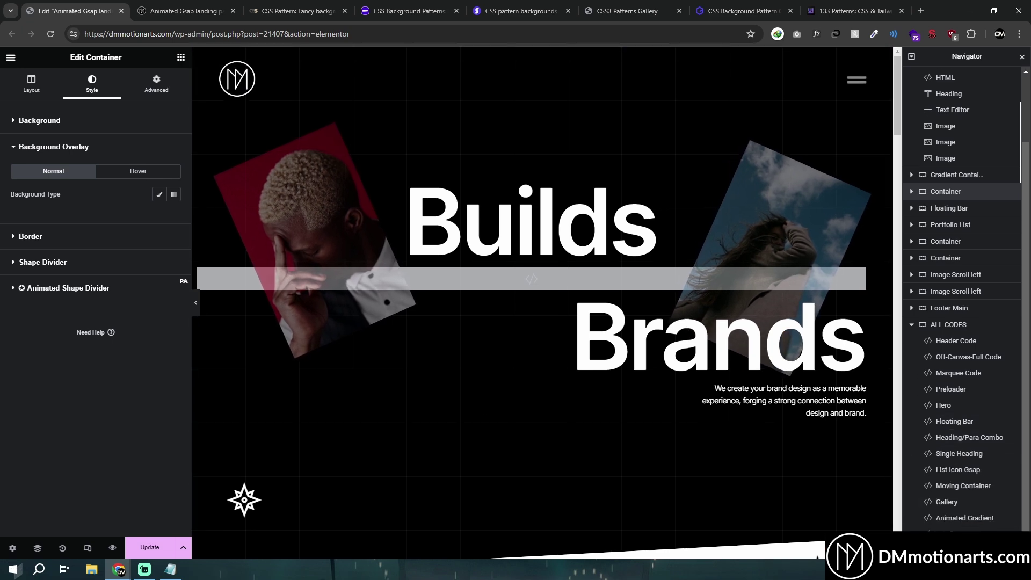
# - Try red as the body background colour in the grid CSS, and set it back to black
pyautogui.click(959, 548)
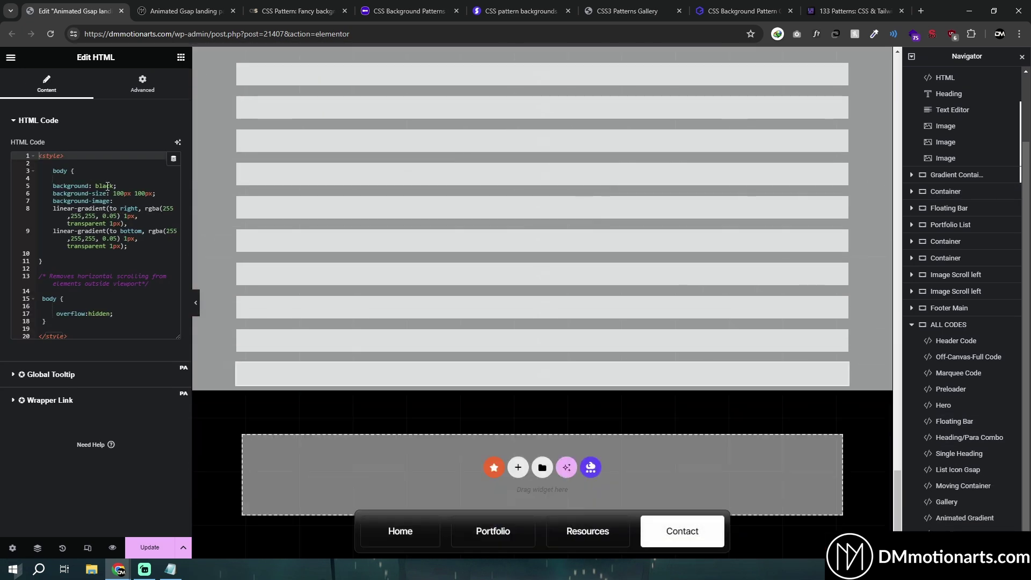
pyautogui.click(96, 186)
pyautogui.write('red;')
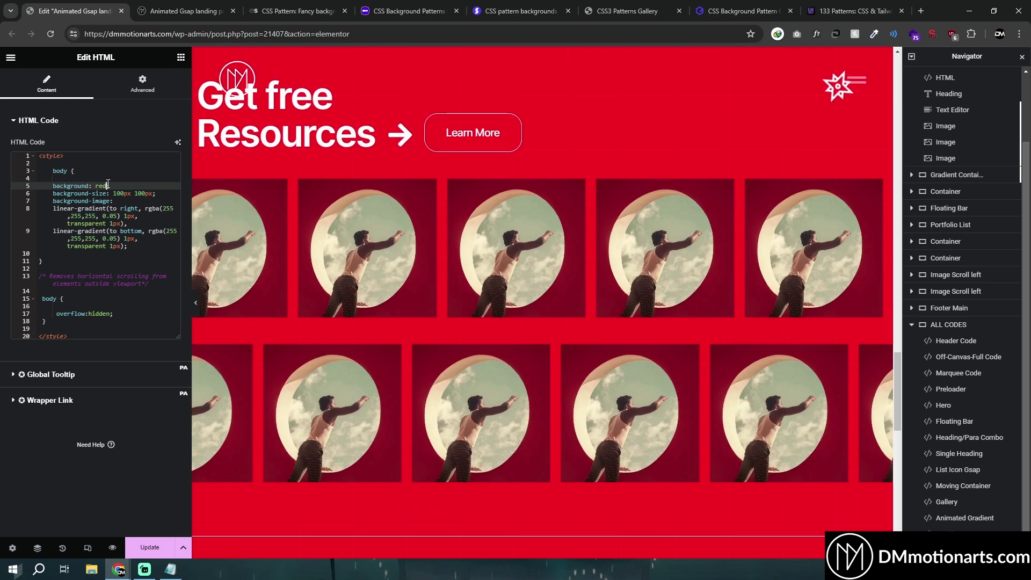
pyautogui.doubleClick(100, 185)
pyautogui.write('black')
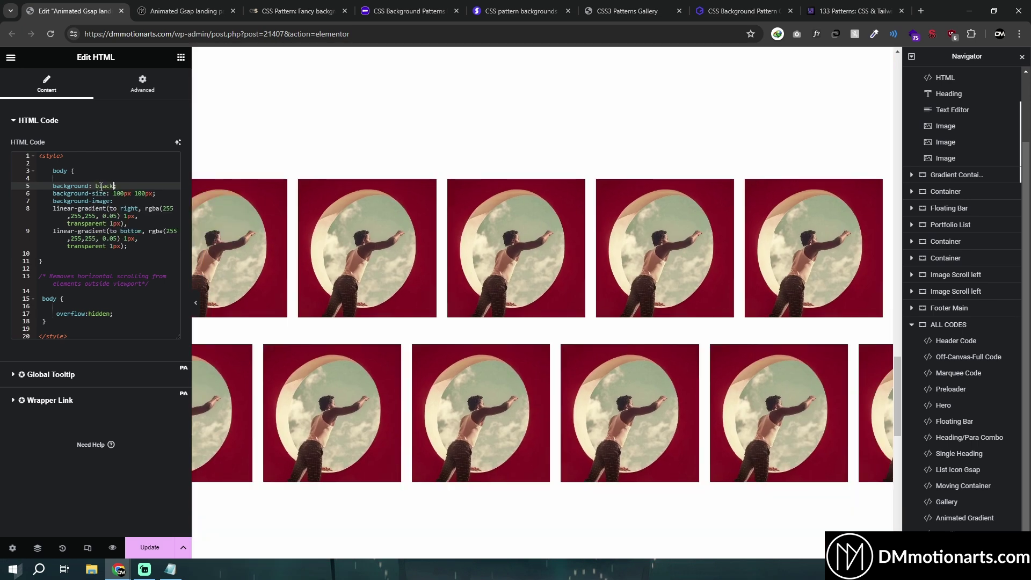
# - Try a background-size of 10px 10px for the body grid, and return it to 100px 100px
pyautogui.click(114, 194)
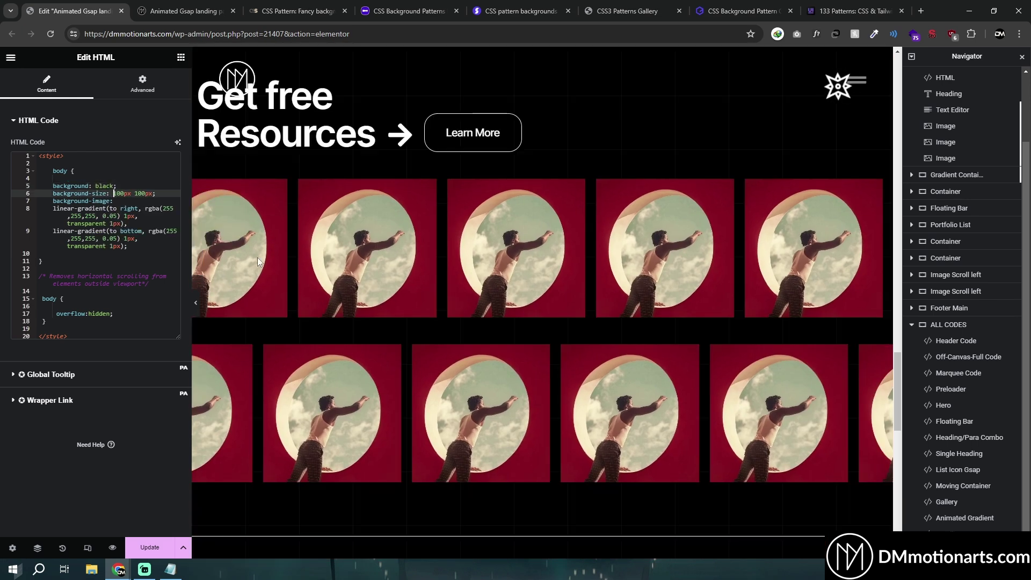
pyautogui.scroll(3, 295, 263)
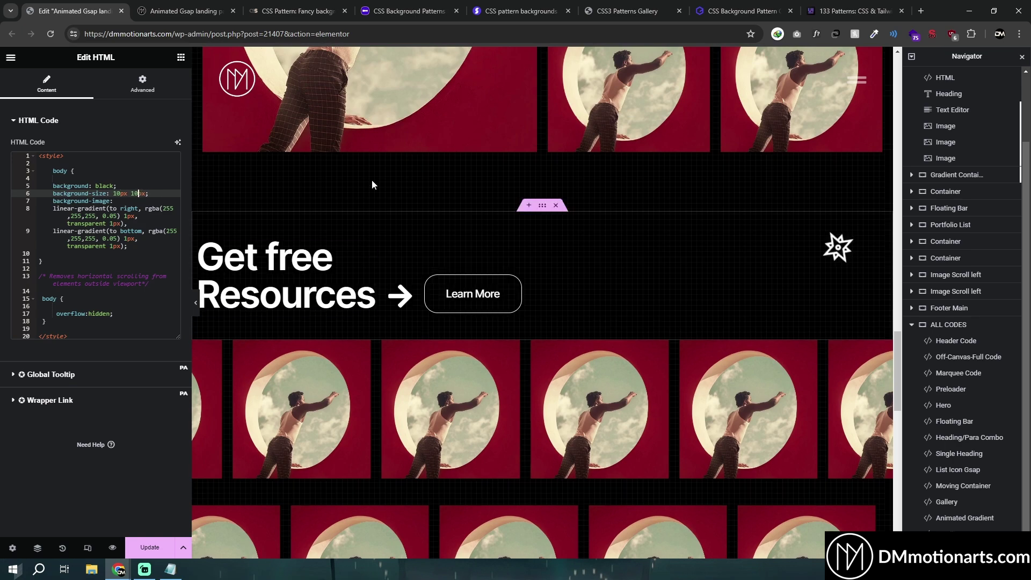
pyautogui.scroll(6, 666, 289)
pyautogui.scroll(5, 583, 320)
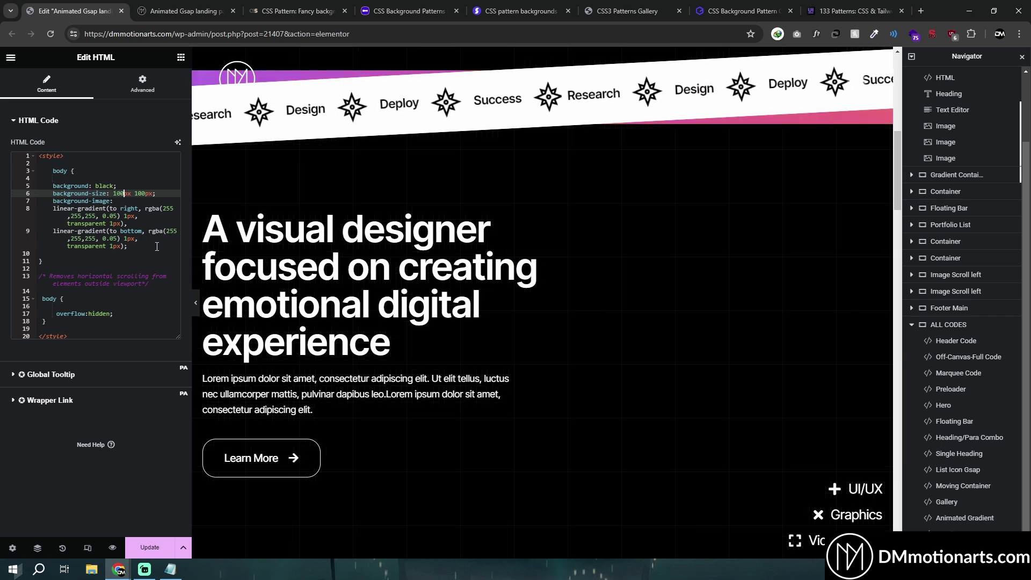
# - Set the rgba opacity to 1 in both linear-gradient lines of the body grid CSS, to right and to bottom
pyautogui.moveTo(53, 208); pyautogui.dragTo(176, 249)
pyautogui.click(151, 248)
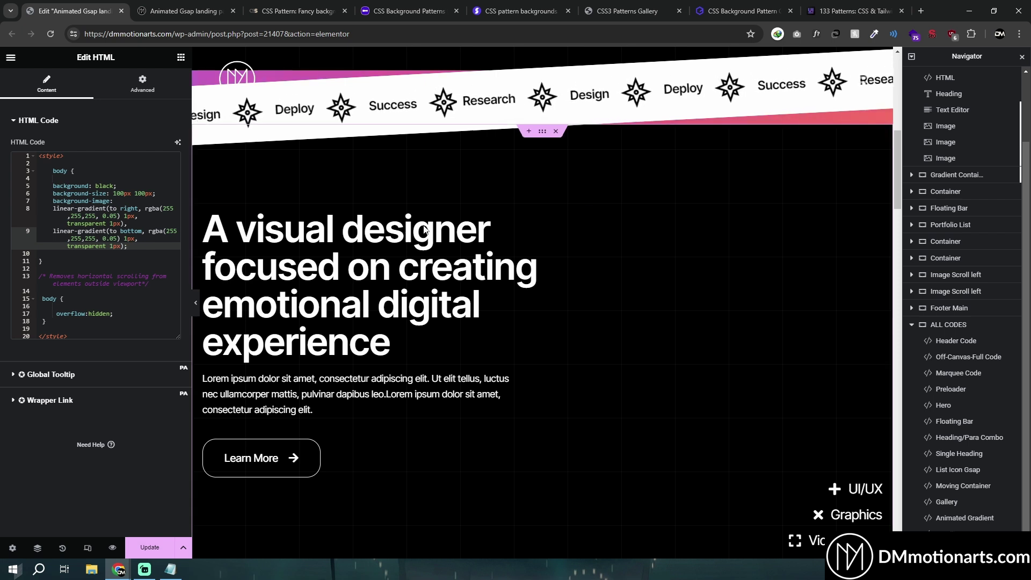
pyautogui.click(127, 222)
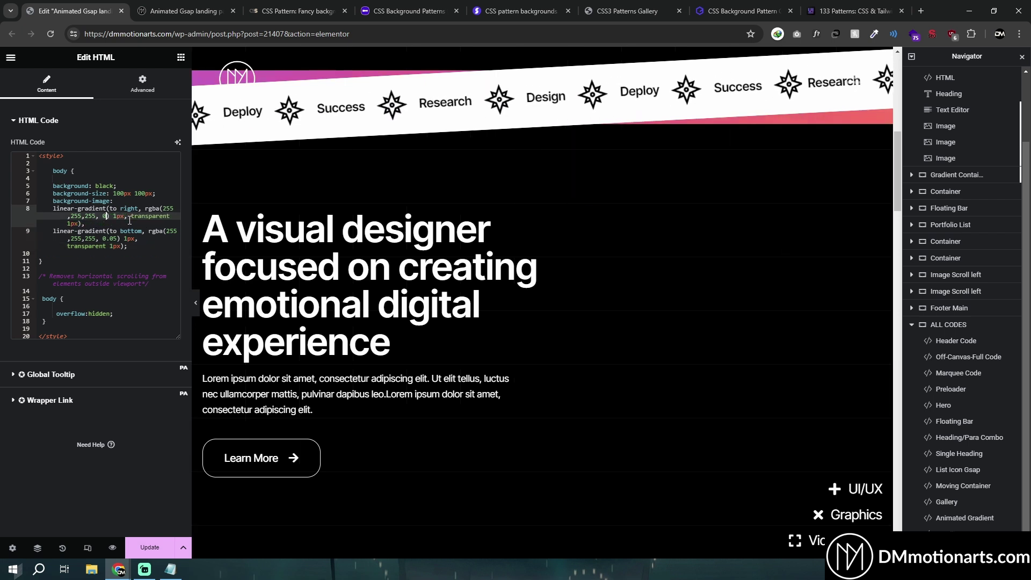
pyautogui.write('1')
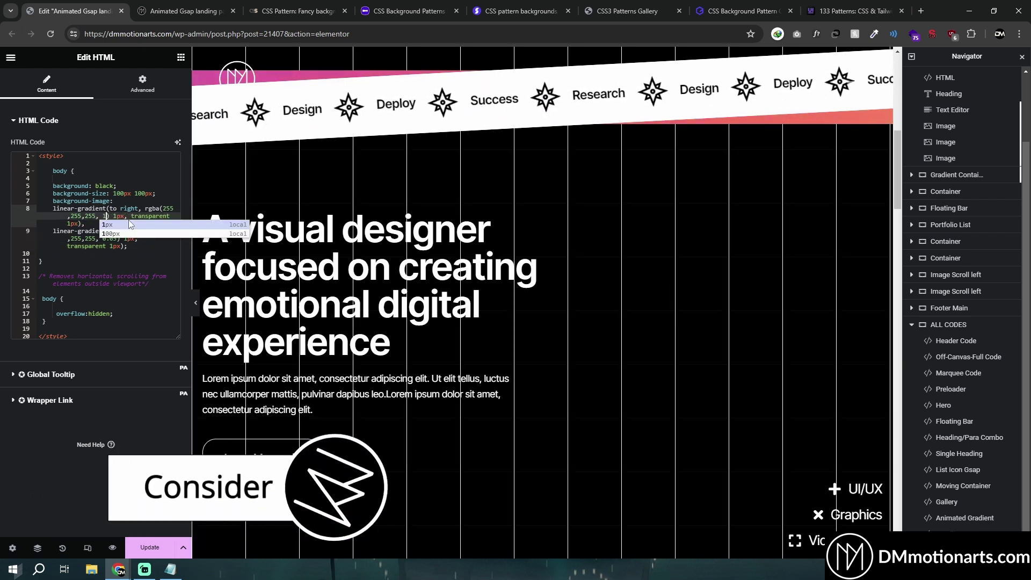
pyautogui.click(71, 239)
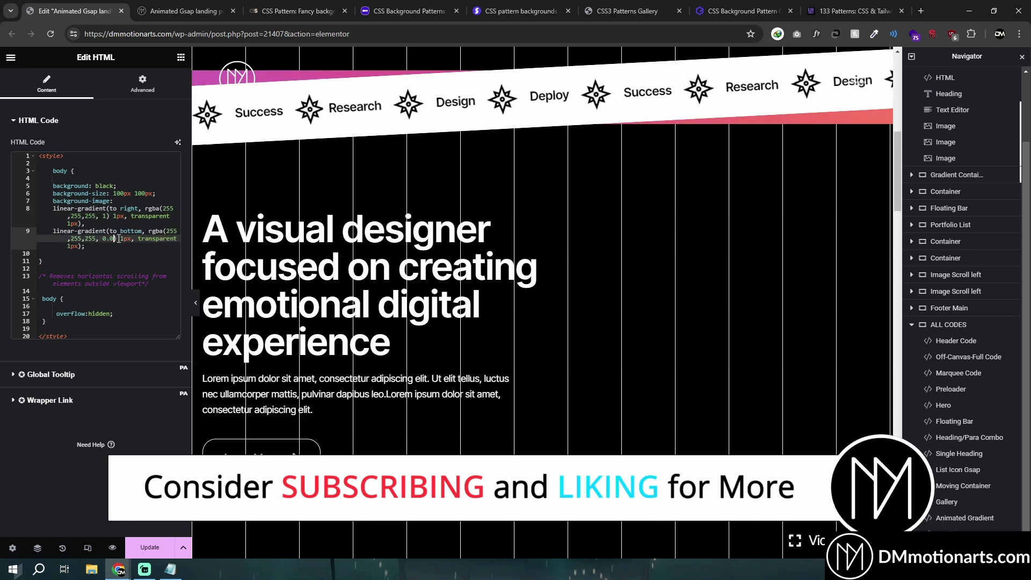
pyautogui.press('BackSpace')
pyautogui.press('BackSpace')
pyautogui.press('BackSpace')
pyautogui.write('1')
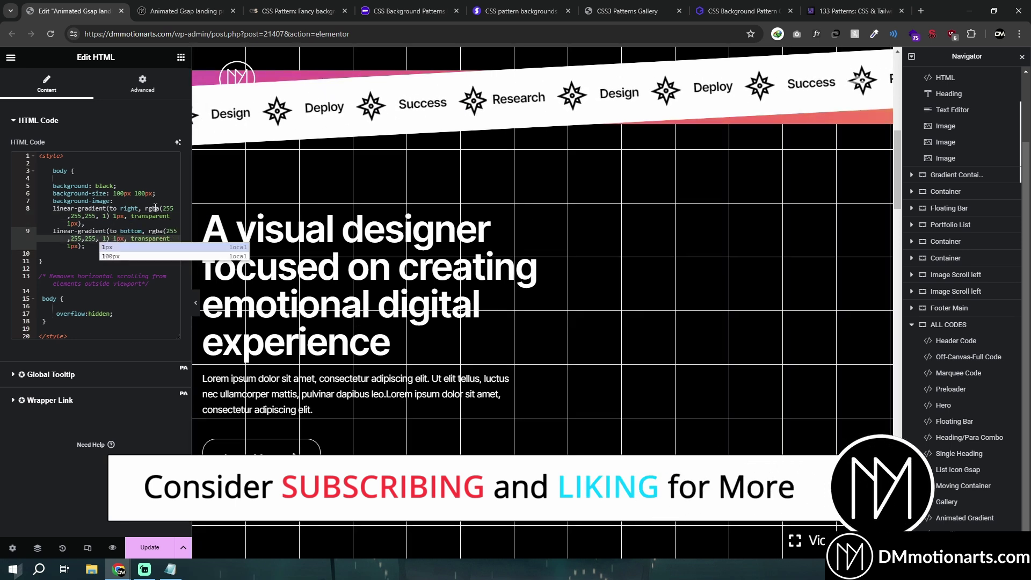
# - Copy rgba(255,255,255, 1) from the to right gradient line into a blank Notepad note and inspect its colour and opacity parts
pyautogui.moveTo(145, 208); pyautogui.dragTo(110, 216)
pyautogui.hotkey('ctrl', 'c')
pyautogui.click(168, 568)
pyautogui.hotkey('ctrl', 'a')
pyautogui.hotkey('ctrl', 'v')
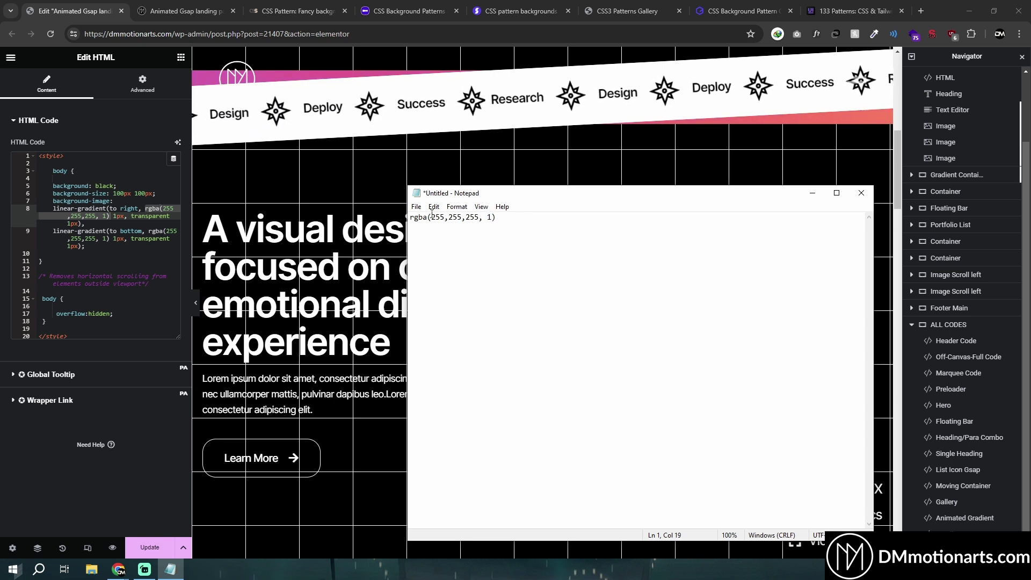
pyautogui.moveTo(431, 217); pyautogui.dragTo(492, 218)
pyautogui.click(478, 217)
pyautogui.click(488, 216)
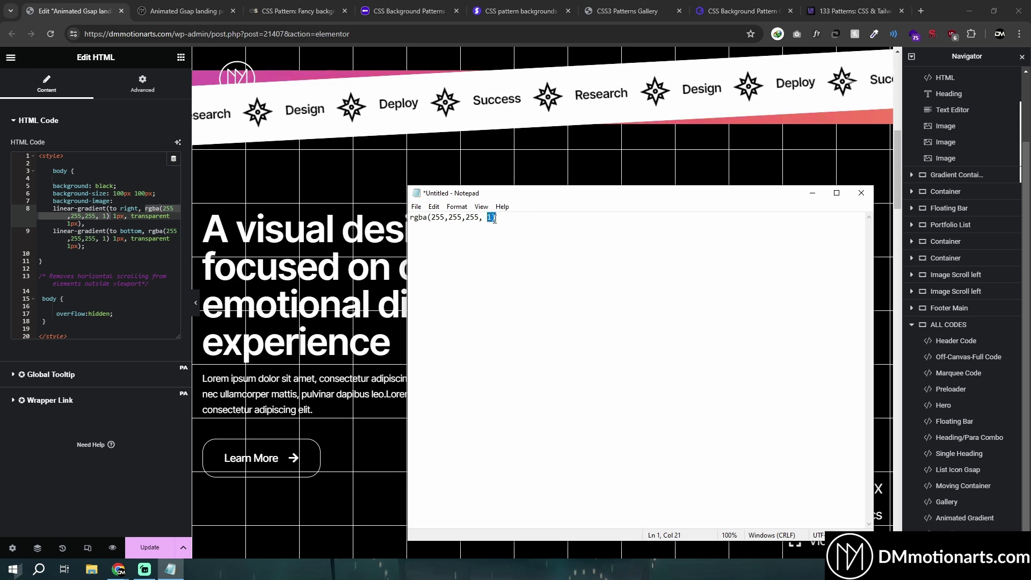
# - Set the rgba opacity to 0.05 in both linear-gradient lines of the body grid CSS, to right and to bottom
pyautogui.click(116, 220)
pyautogui.click(107, 216)
pyautogui.press('BackSpace')
pyautogui.write('0.05')
pyautogui.click(106, 239)
pyautogui.doubleClick(107, 239)
pyautogui.press('BackSpace')
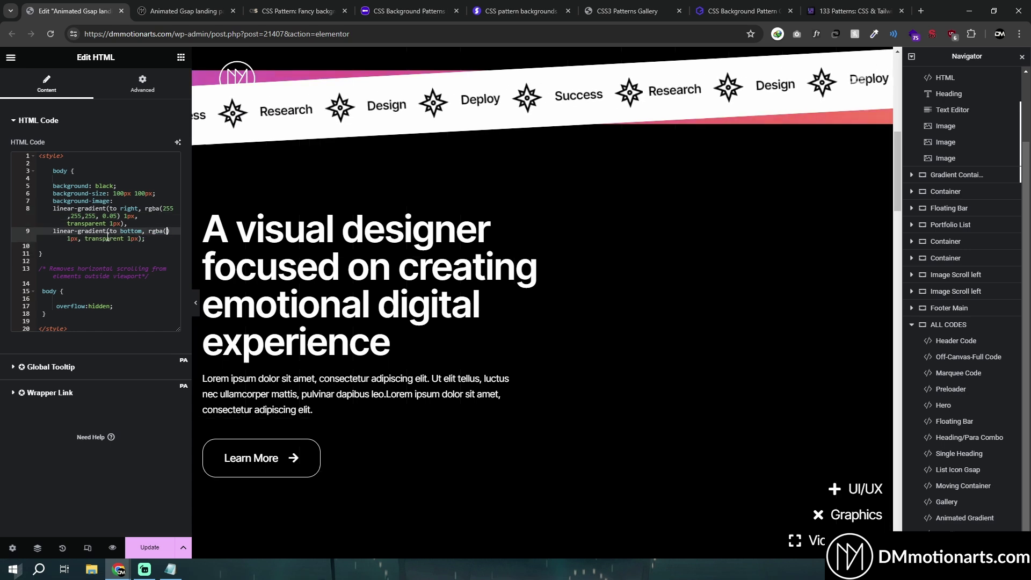
pyautogui.write('0.05')
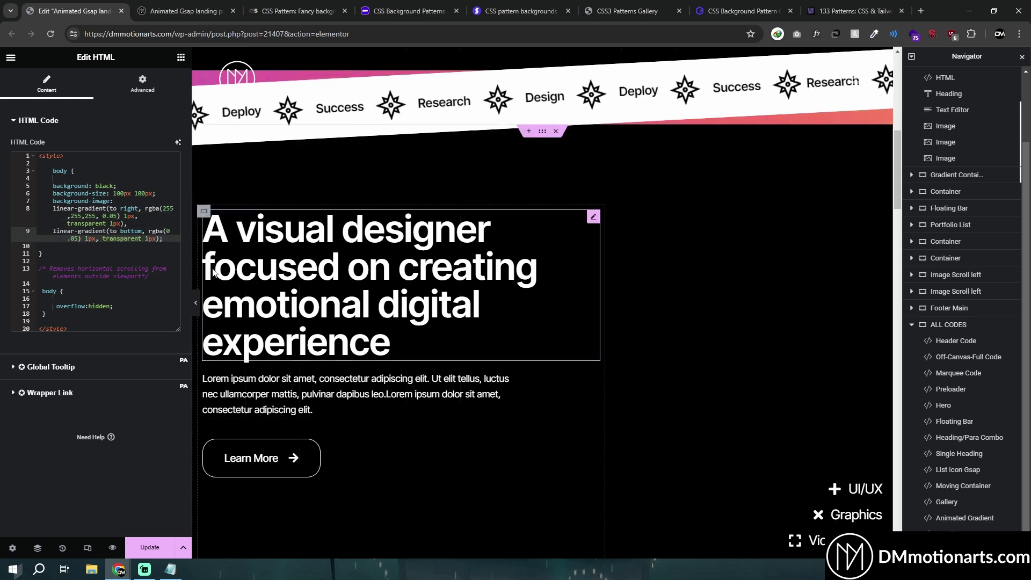
# - Review the faint grid down the page and copy the dm-nav-container CSS class from the Hero container's settings
pyautogui.scroll(6, 486, 385)
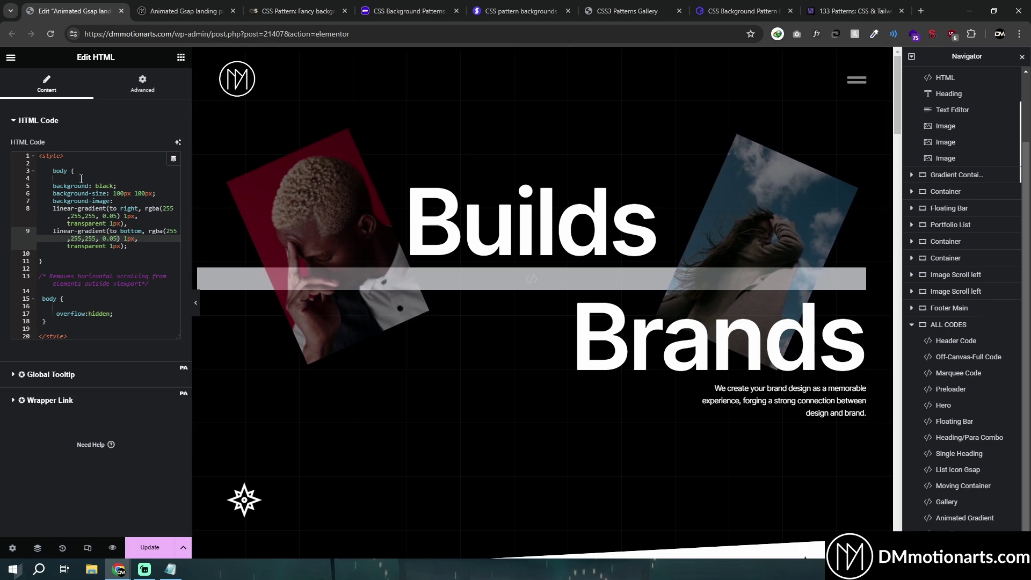
pyautogui.scroll(-5, 434, 179)
pyautogui.scroll(-15, 515, 383)
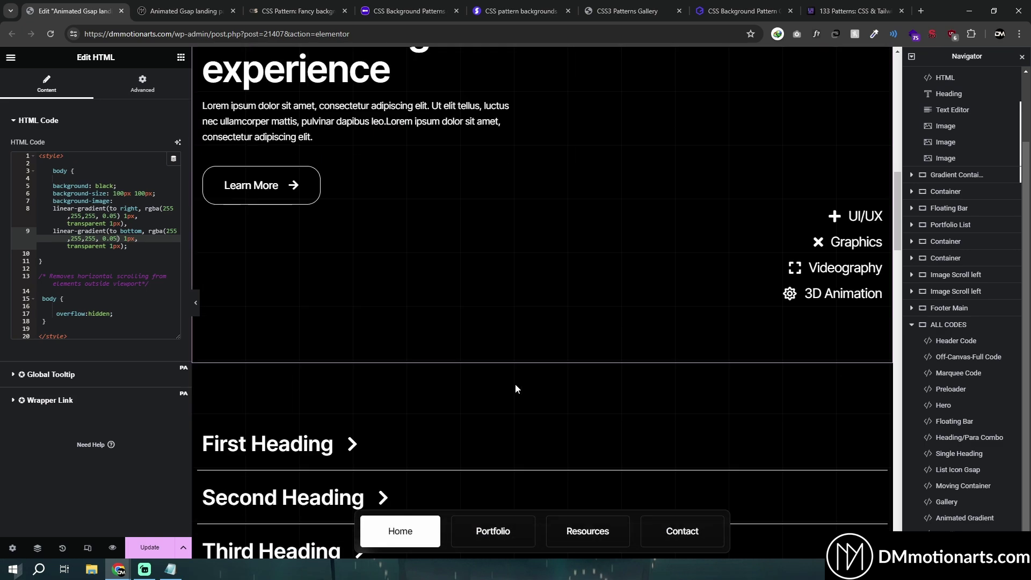
pyautogui.scroll(20, 530, 412)
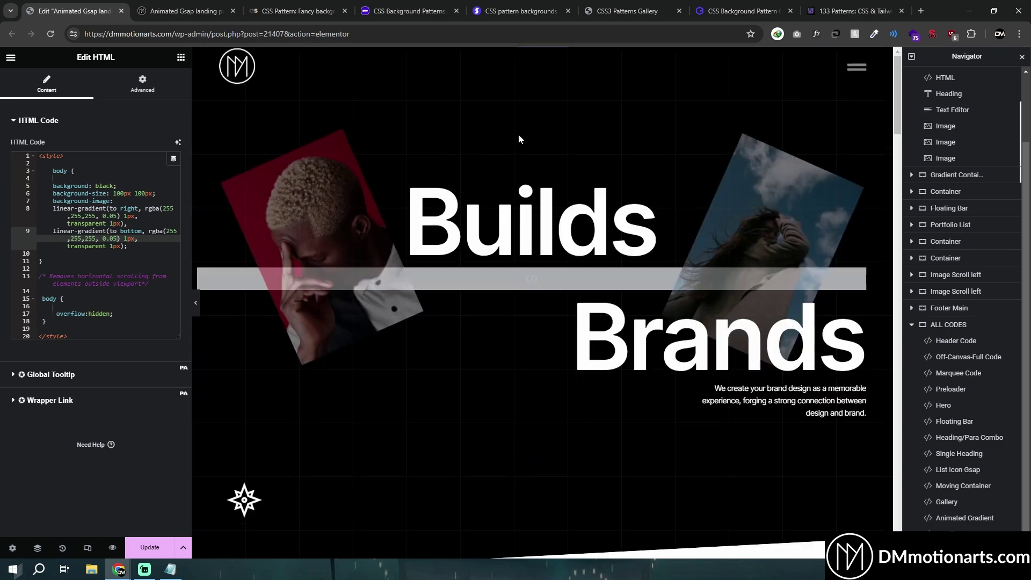
pyautogui.scroll(3, 933, 279)
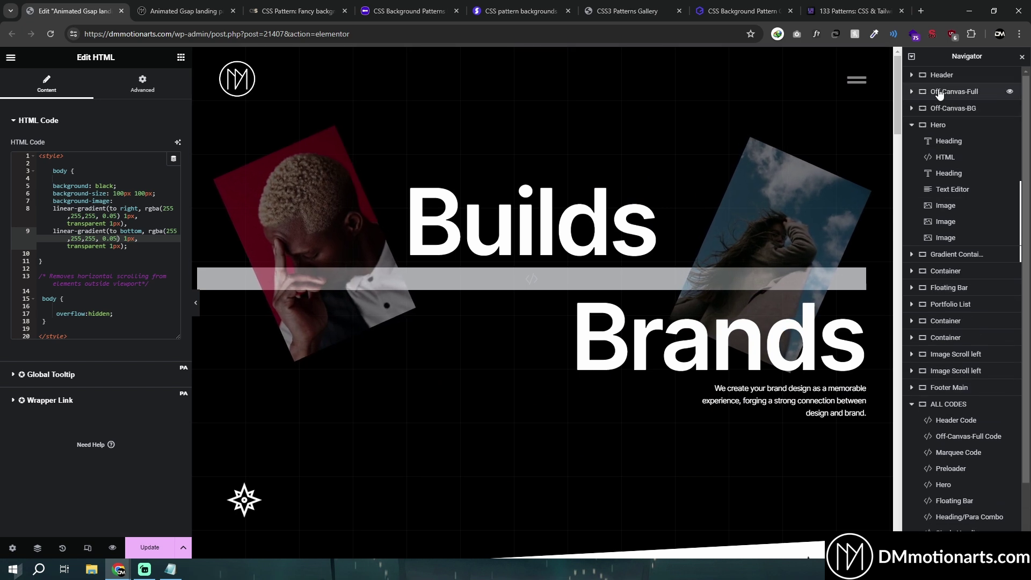
pyautogui.click(940, 127)
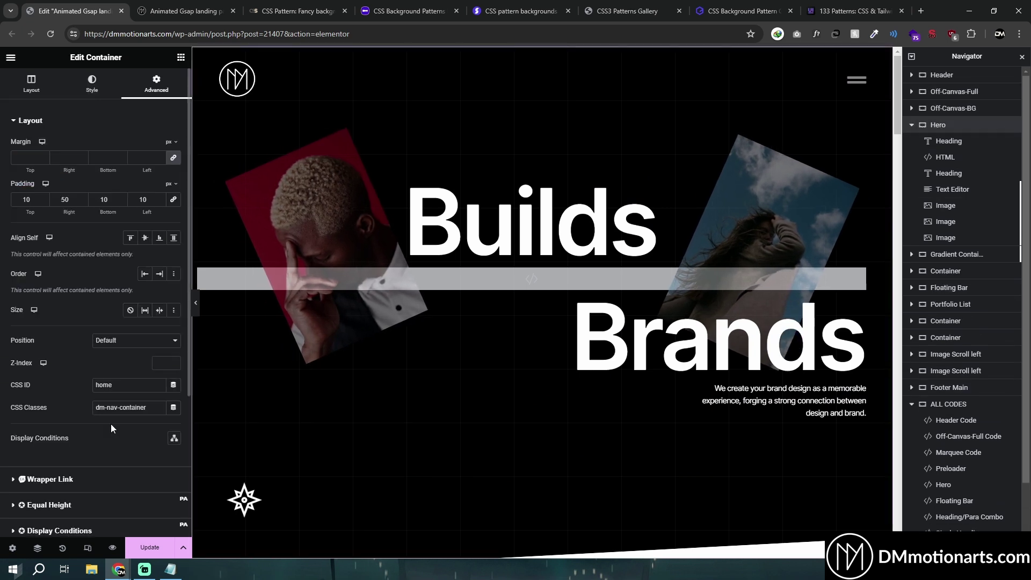
# - Add an empty .dm-nav-container rule inside style tags in the HTML widget between the Builds and Brands headings
pyautogui.click(651, 366)
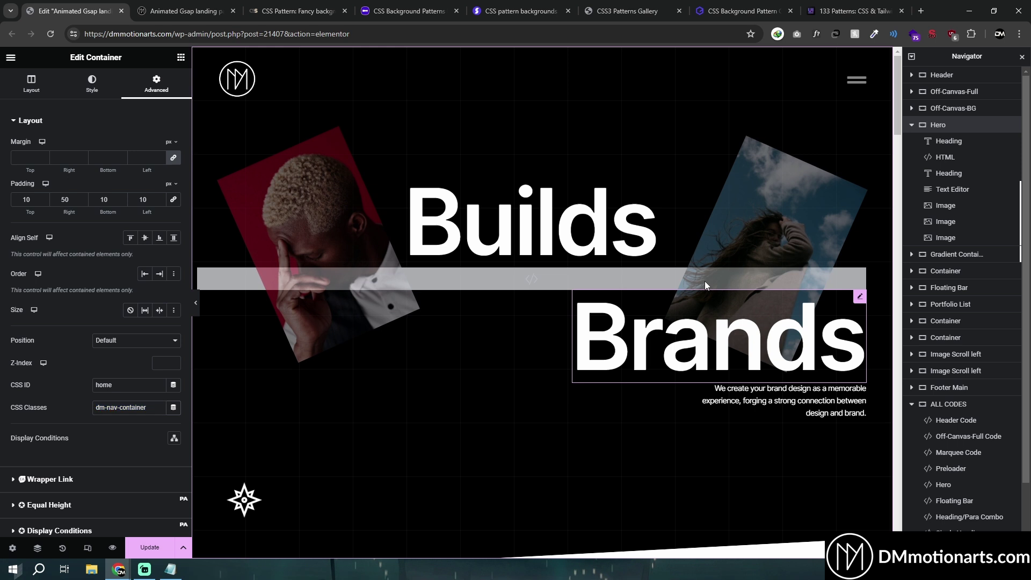
pyautogui.click(488, 275)
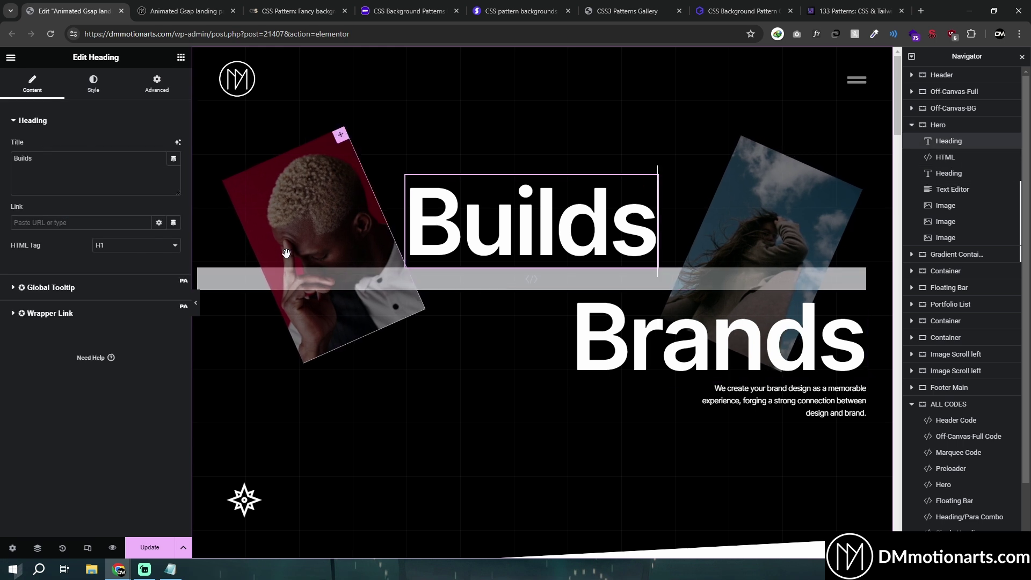
pyautogui.click(860, 277)
pyautogui.click(127, 172)
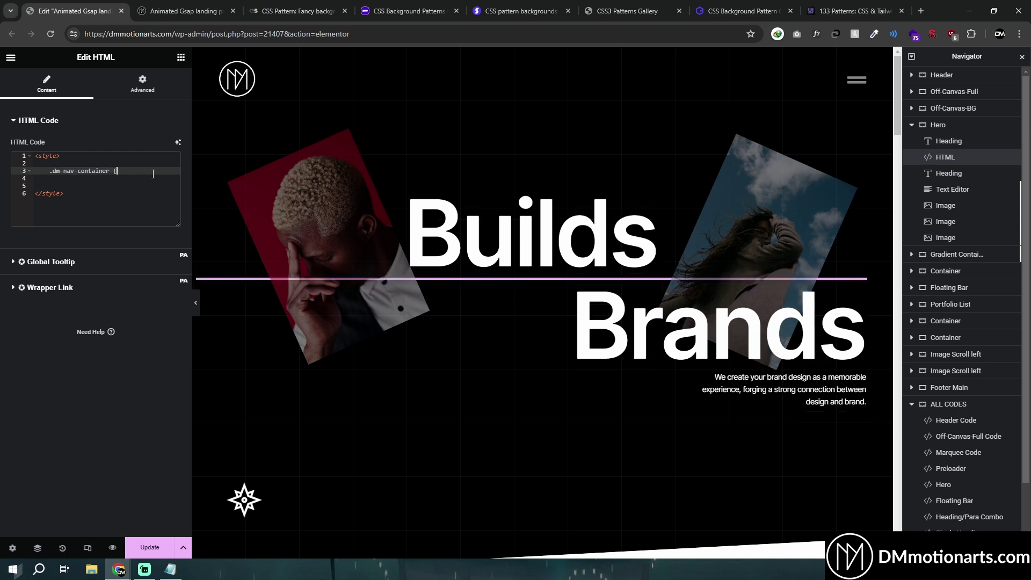
pyautogui.write('{')
pyautogui.press('Return')
pyautogui.press('Return')
pyautogui.press('Return')
pyautogui.click(76, 185)
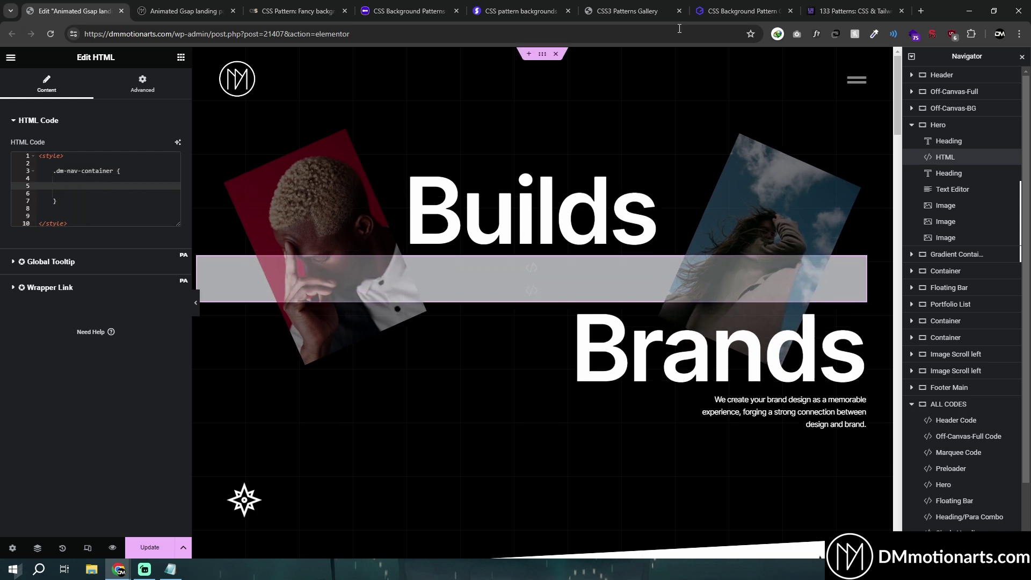
# - Set the front colour to FFFFFF and the back colour to 000000 in MagicPattern's CSS background generator
pyautogui.click(741, 11)
pyautogui.click(661, 6)
pyautogui.click(536, 11)
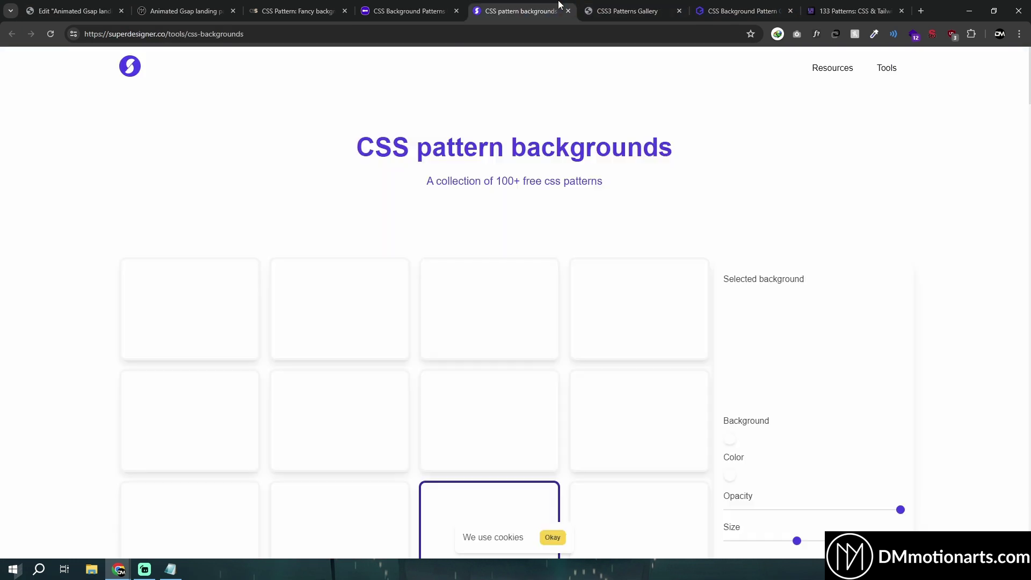
pyautogui.click(408, 11)
pyautogui.click(418, 170)
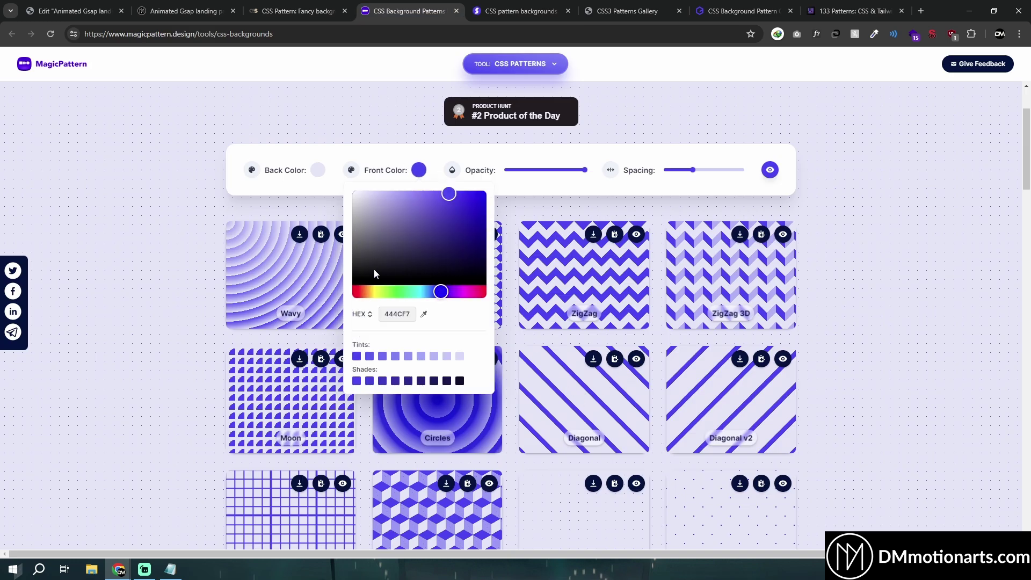
pyautogui.click(351, 277)
pyautogui.moveTo(345, 290); pyautogui.dragTo(353, 194)
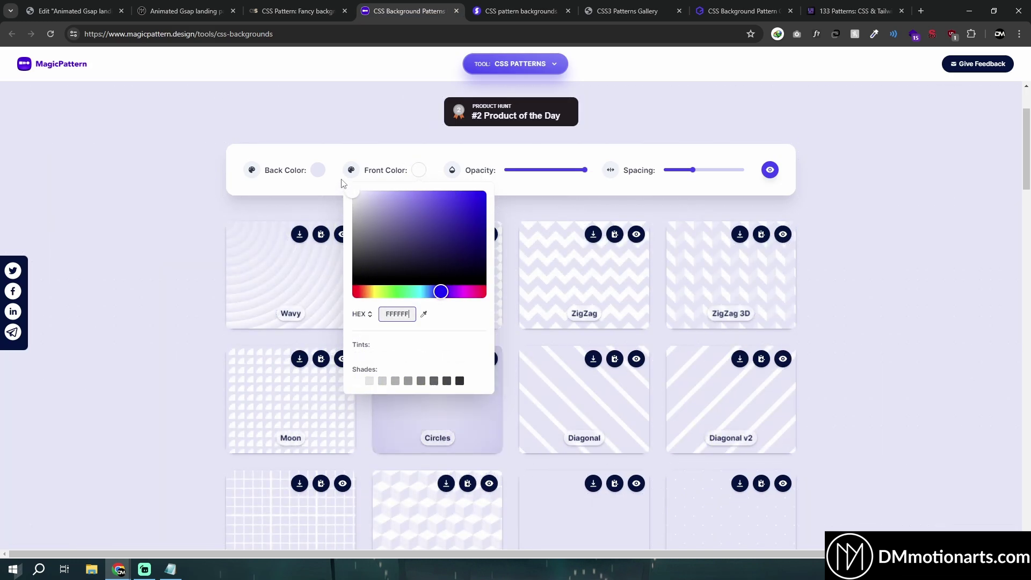
pyautogui.click(338, 186)
pyautogui.click(316, 171)
pyautogui.click(252, 280)
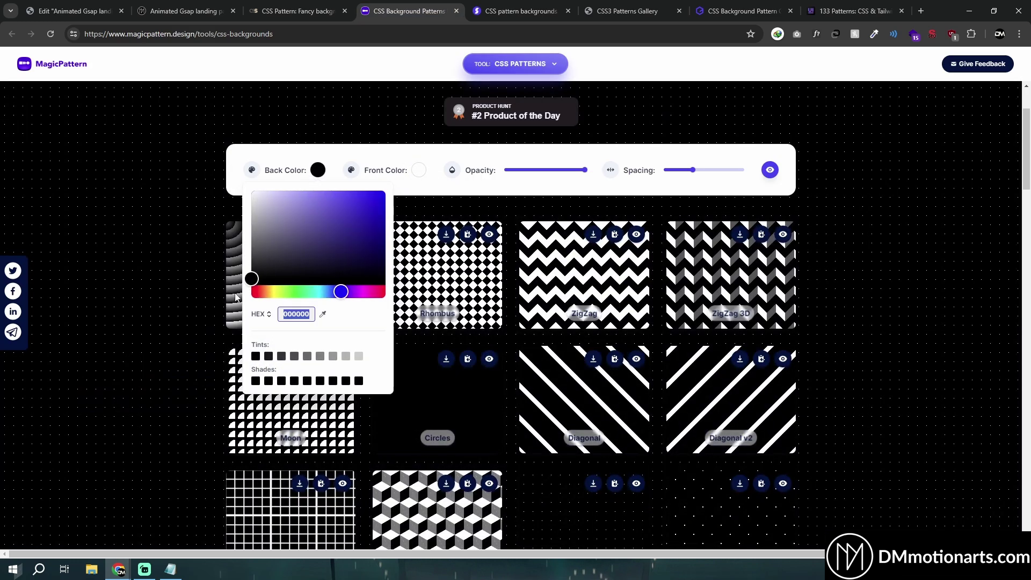
pyautogui.click(194, 279)
# - Increase the pattern spacing, preview the Diagonal pattern full-page and copy its CSS
pyautogui.moveTo(692, 170); pyautogui.dragTo(722, 169)
pyautogui.click(636, 359)
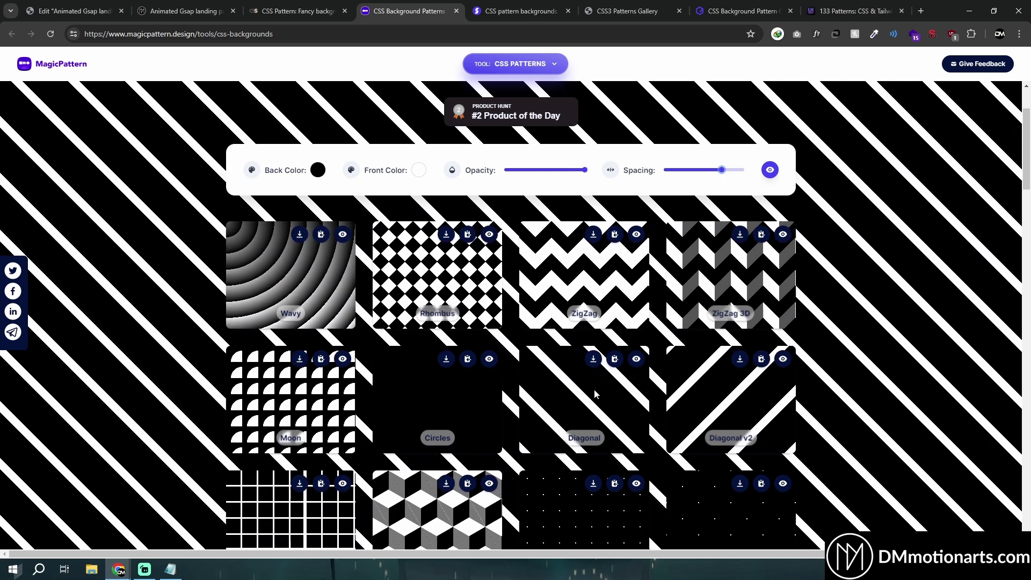
pyautogui.click(615, 364)
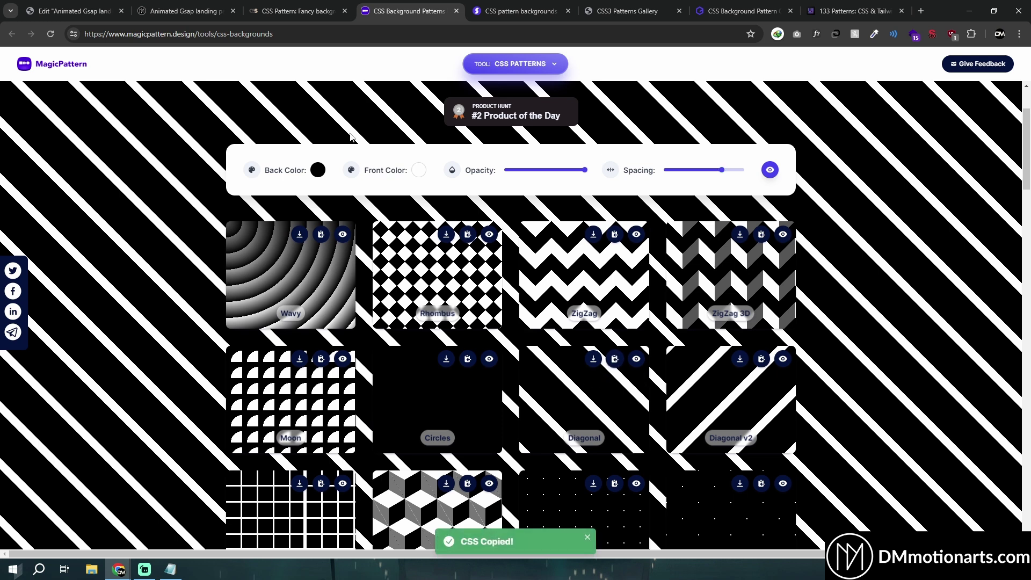
# - Return to the Elementor page, paste the copied Diagonal CSS into the .dm-nav-container rule and align its indentation
pyautogui.click(177, 11)
pyautogui.click(131, 5)
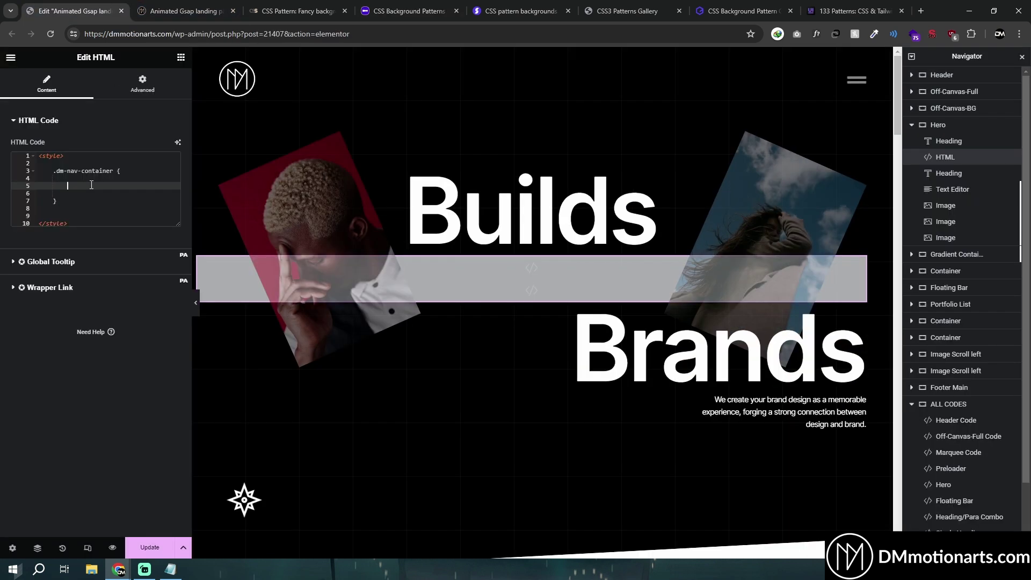
pyautogui.hotkey('ctrl', 'v')
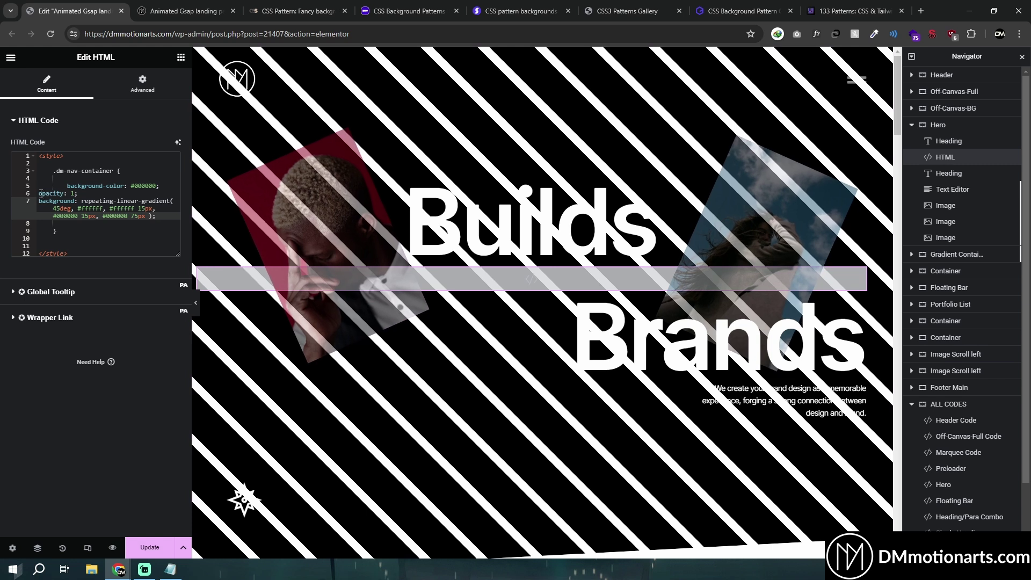
pyautogui.click(40, 194)
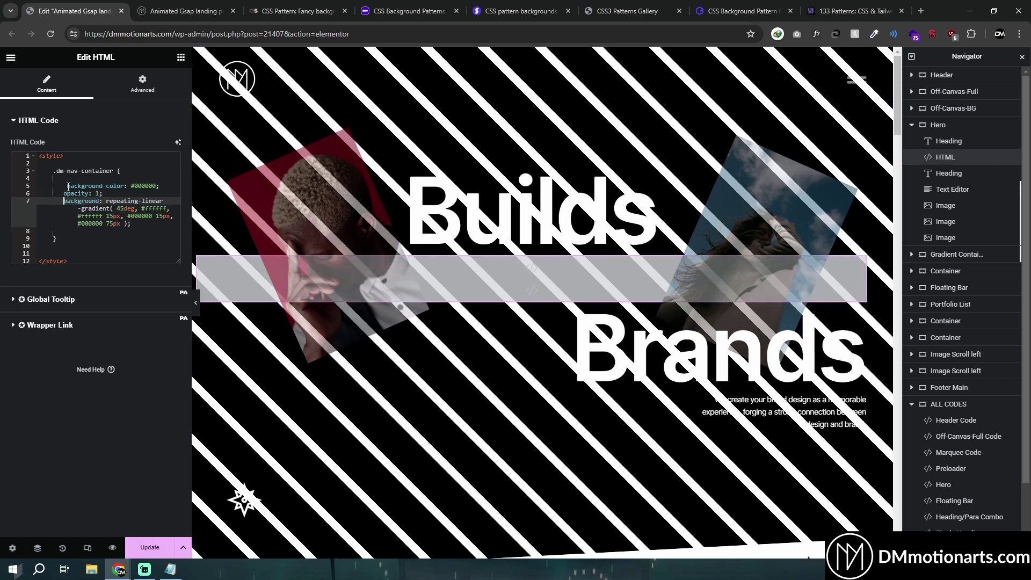
pyautogui.click(68, 186)
pyautogui.hotkey('shift', 'Tab')
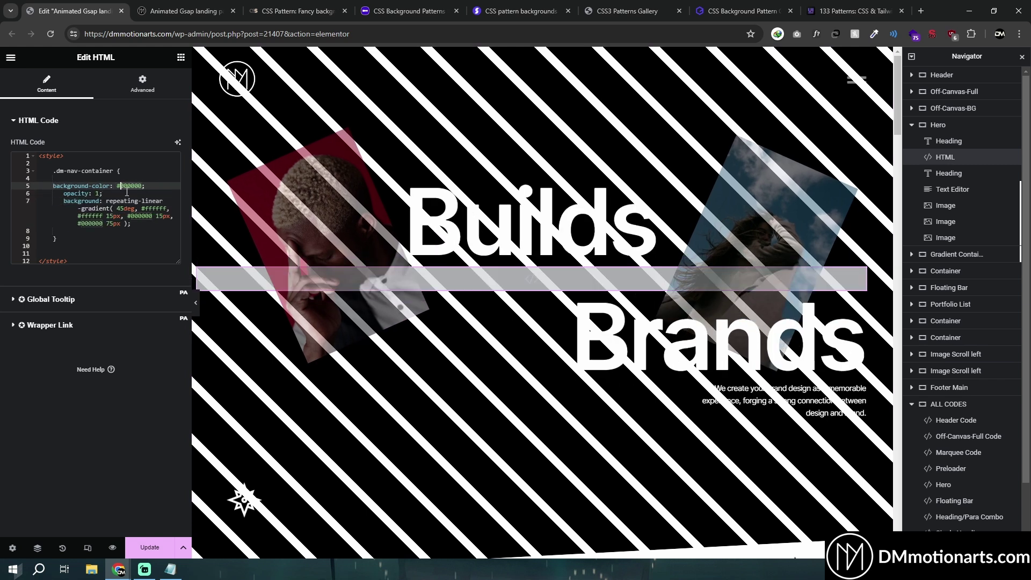
# - Try a red background-color without the repeating gradient in .dm-nav-container, and restore the gradient with a black background-color
pyautogui.write('red')
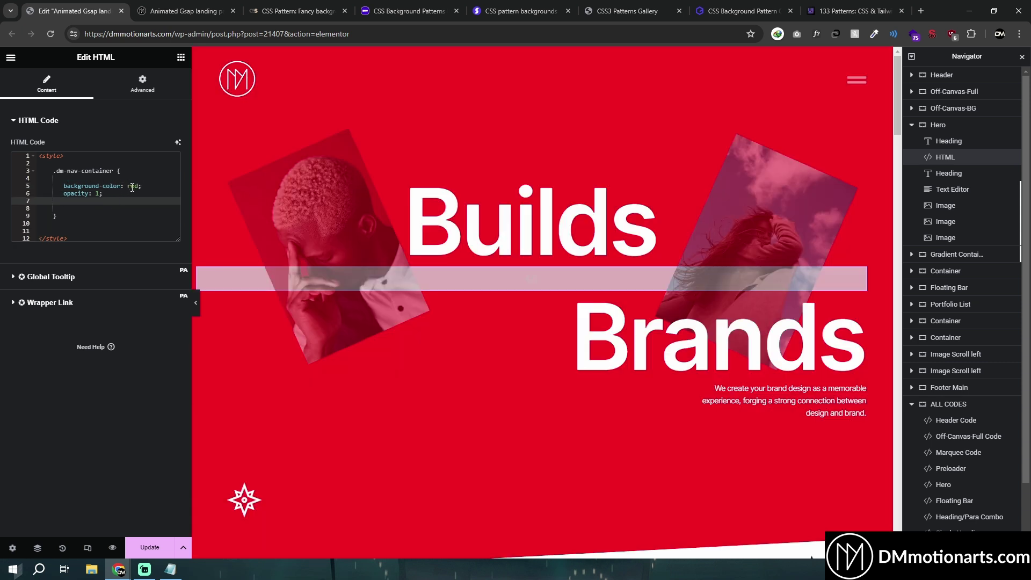
pyautogui.hotkey('ctrl', 'v')
pyautogui.moveTo(131, 223); pyautogui.dragTo(64, 201)
pyautogui.press('BackSpace')
pyautogui.hotkey('ctrl', 'v')
pyautogui.click(129, 186)
pyautogui.doubleClick(130, 186)
pyautogui.write('b')
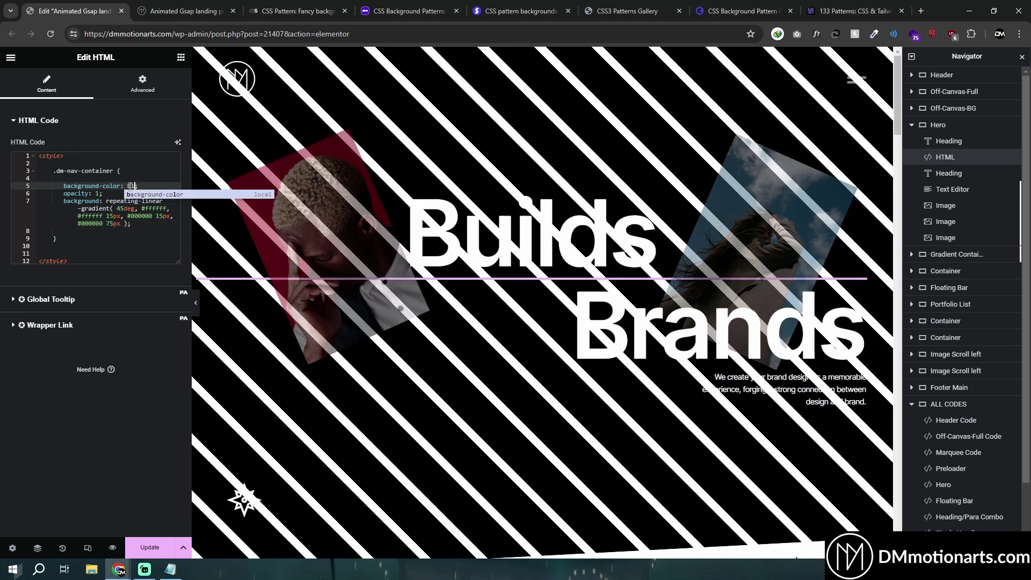
pyautogui.write('lack;')
pyautogui.click(124, 201)
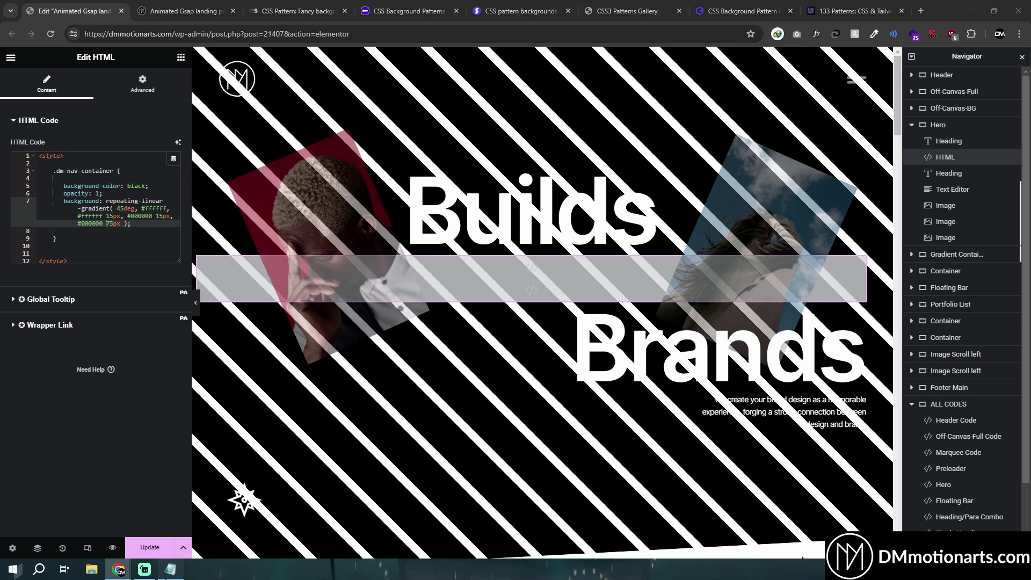
# - Replace all four hex colours in the repeating-linear-gradient with the rgba(255,255,255, 1) value from the Notepad note
pyautogui.click(170, 569)
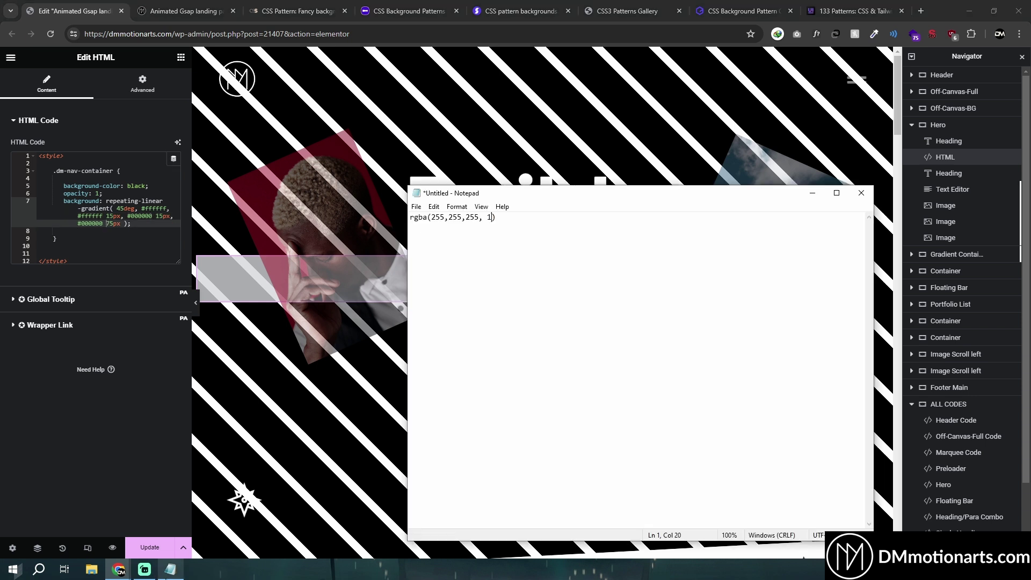
pyautogui.click(142, 209)
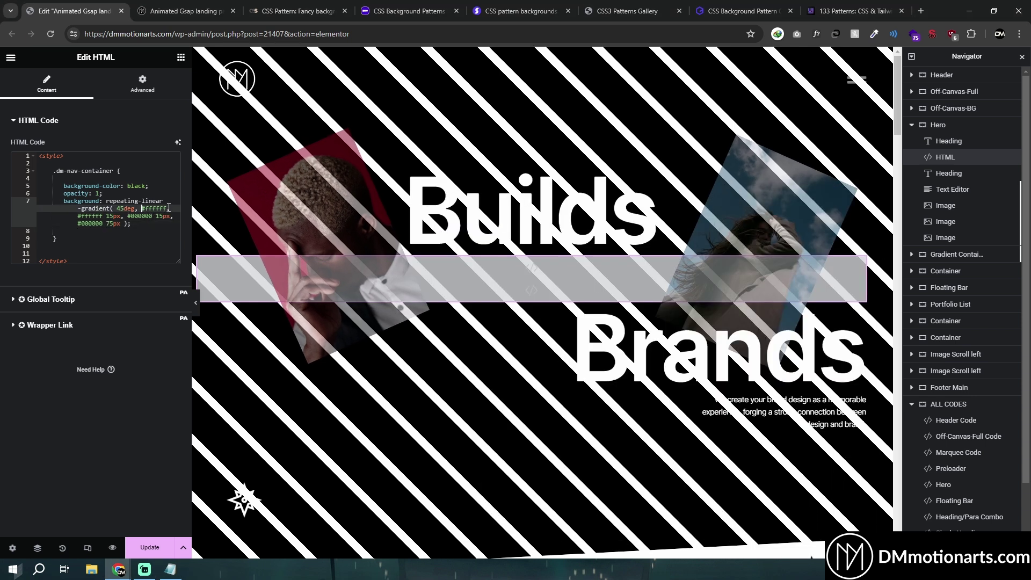
pyautogui.hotkey('ctrl', 'v')
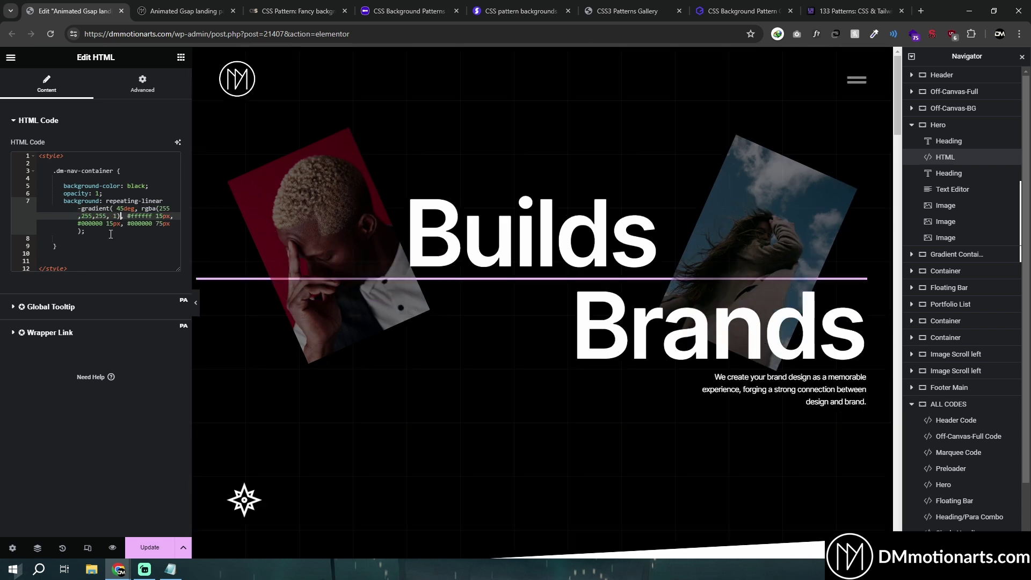
pyautogui.doubleClick(153, 216)
pyautogui.hotkey('ctrl', 'v')
pyautogui.click(131, 223)
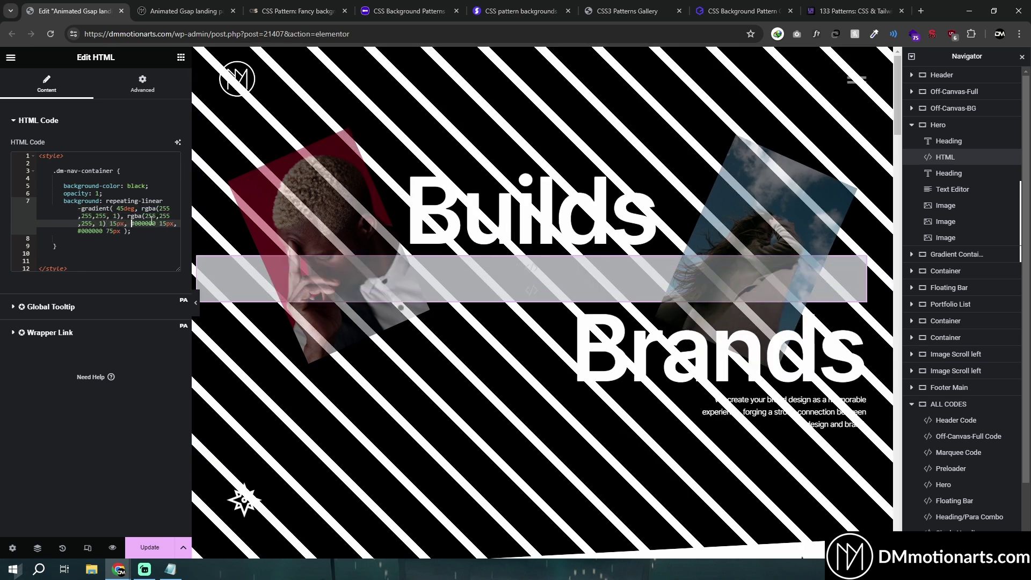
pyautogui.hotkey('ctrl', 'v')
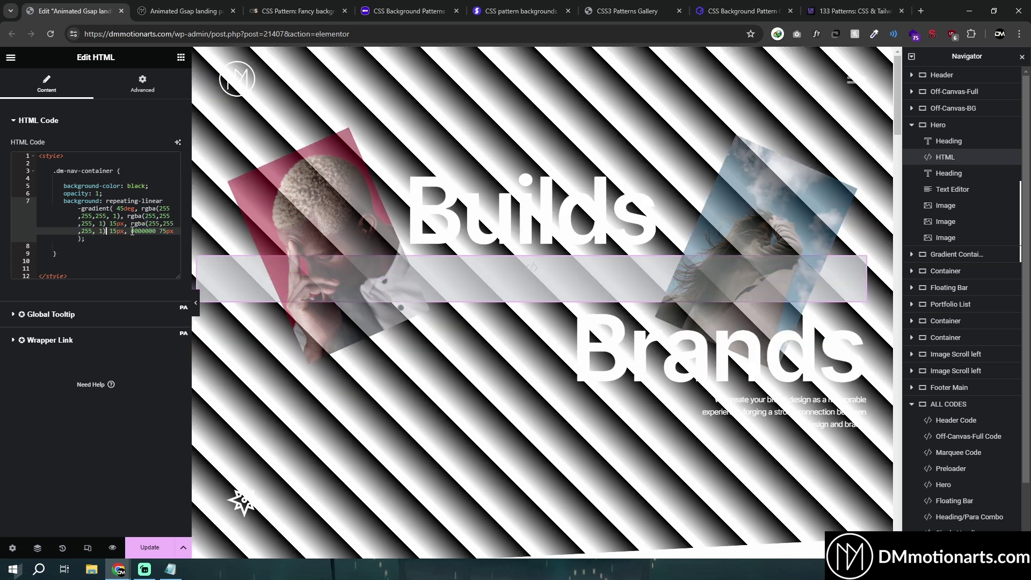
pyautogui.hotkey('ctrl', 'v')
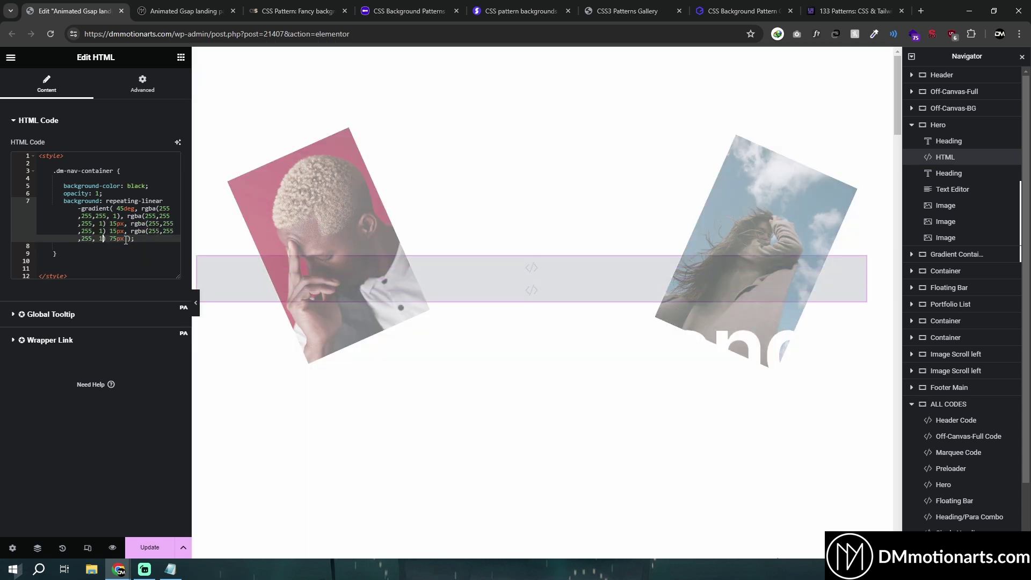
# - Set the alpha of the gradient's last two rgba colours to 0 and of its first two to 0.1
pyautogui.press('BackSpace')
pyautogui.write('0')
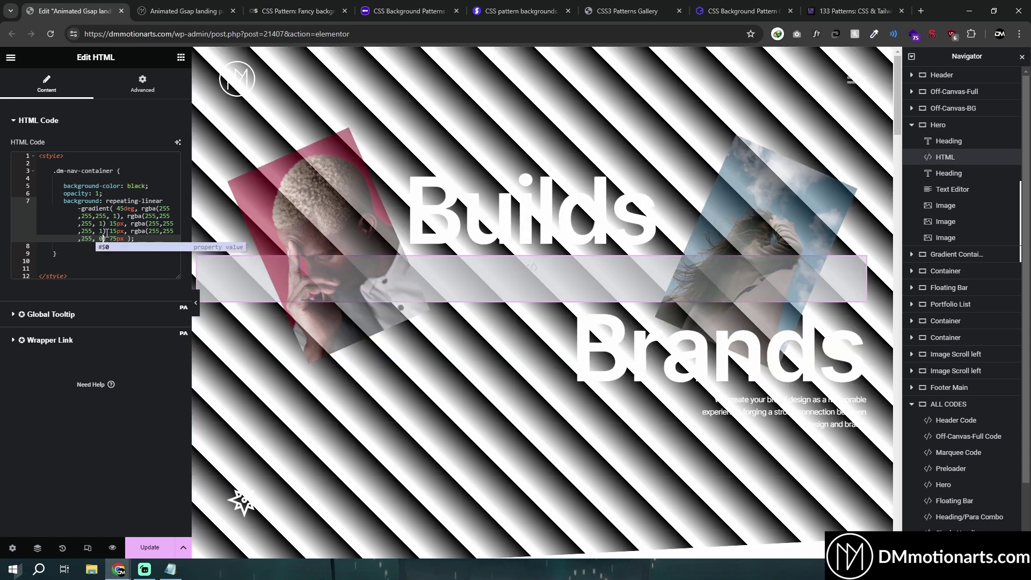
pyautogui.press('BackSpace')
pyautogui.write('0')
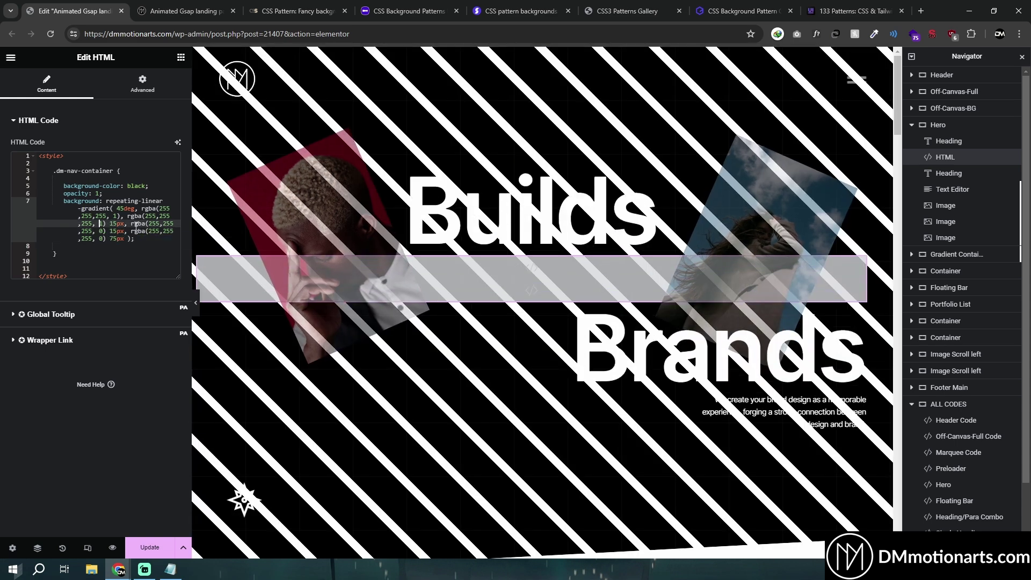
pyautogui.write('.1')
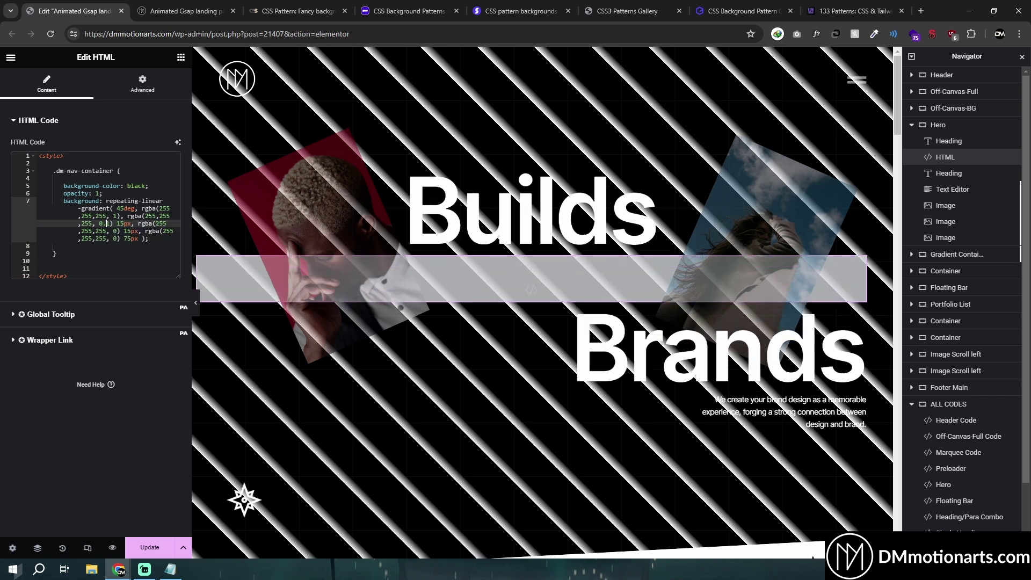
pyautogui.write('0.1')
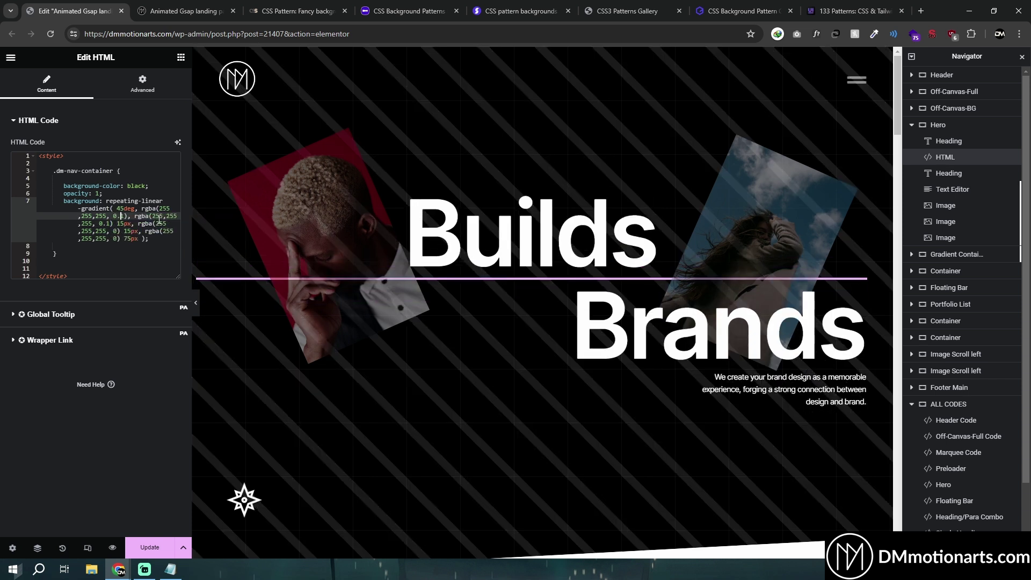
# - Preview the diagonal-stripe hero without the editor panel and compare it with the published landing page
pyautogui.click(196, 303)
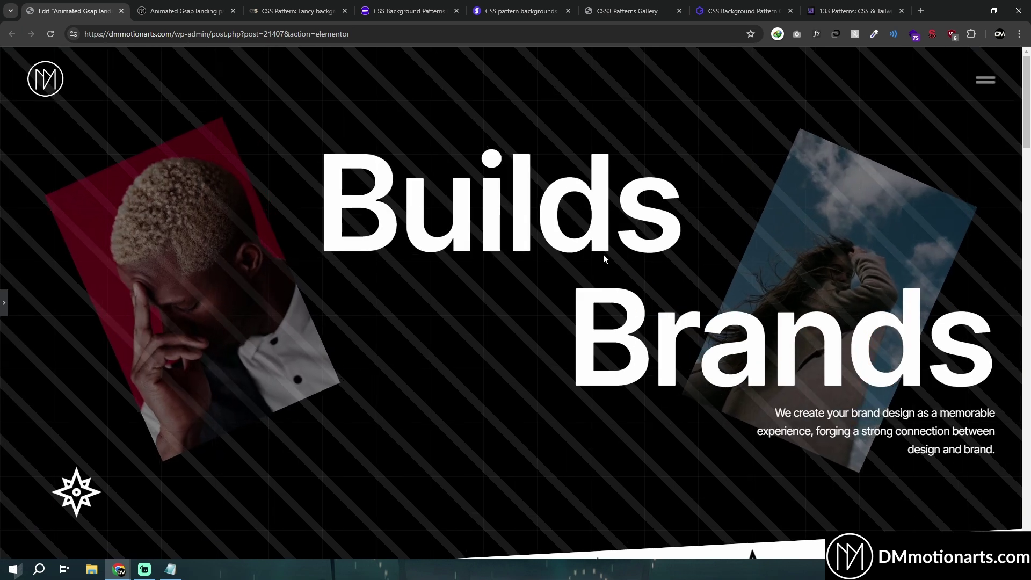
pyautogui.scroll(-3, 465, 349)
pyautogui.scroll(3, 465, 350)
pyautogui.click(183, 10)
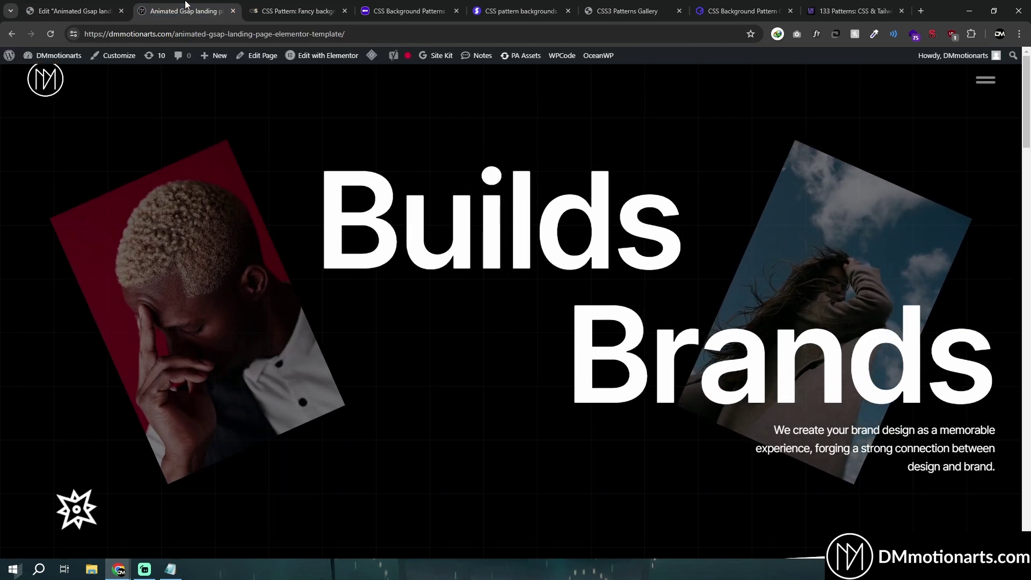
pyautogui.click(75, 11)
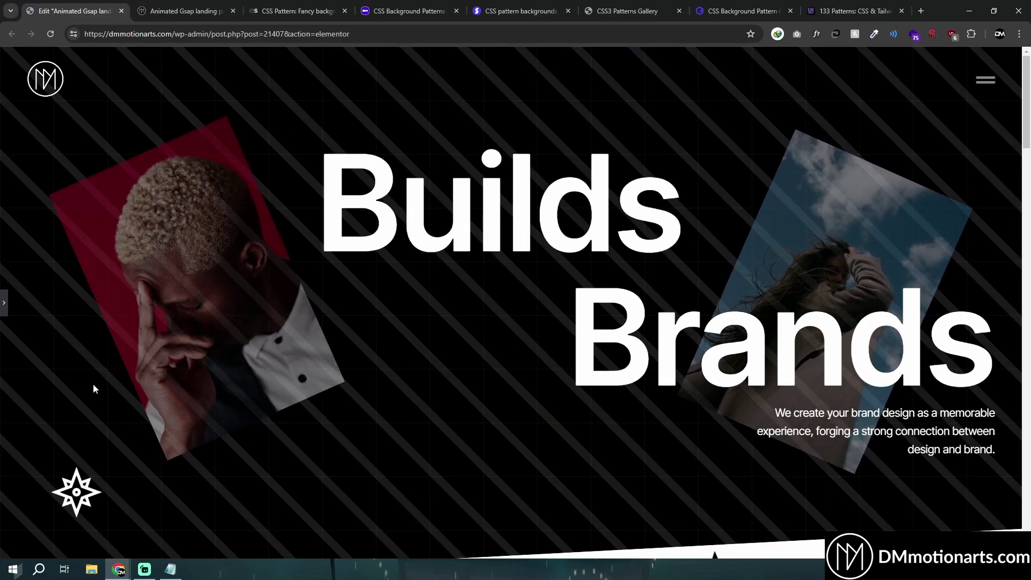
# - Inspect the published landing page in DevTools, undock the tools into a separate window and enable device emulation
pyautogui.click(178, 5)
pyautogui.rightClick(509, 404)
pyautogui.click(536, 391)
pyautogui.press('F12')
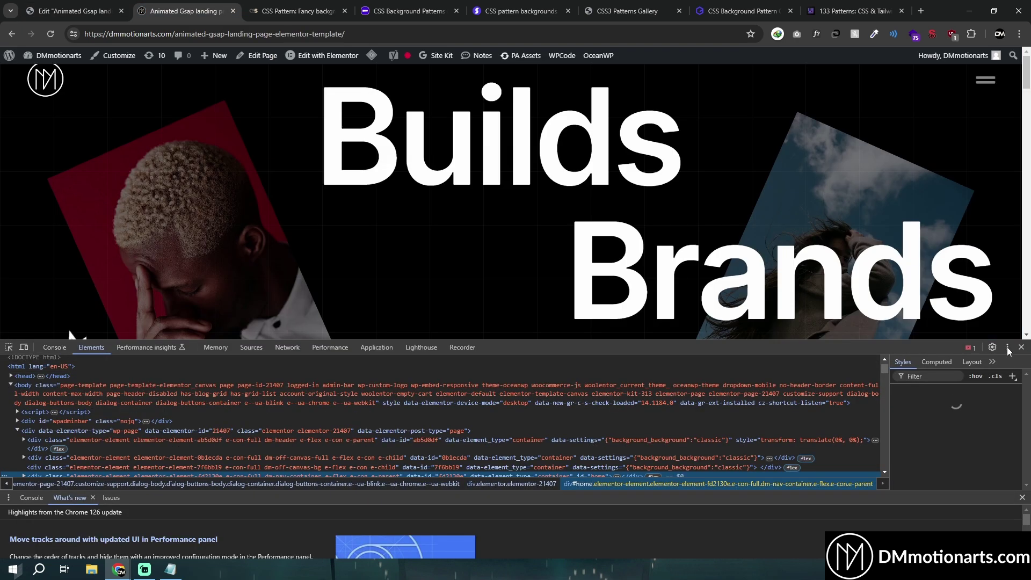
pyautogui.click(1007, 347)
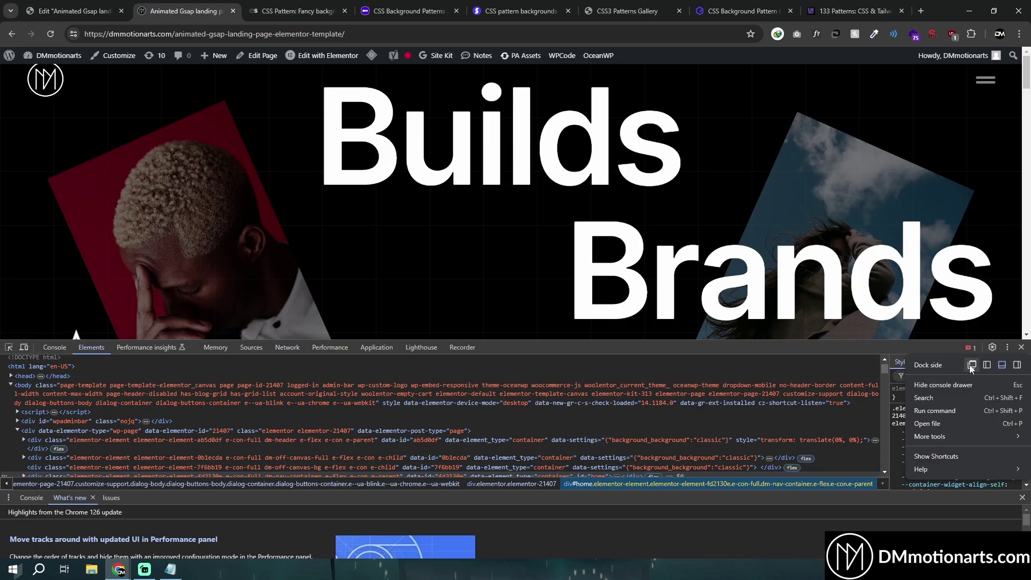
pyautogui.click(971, 365)
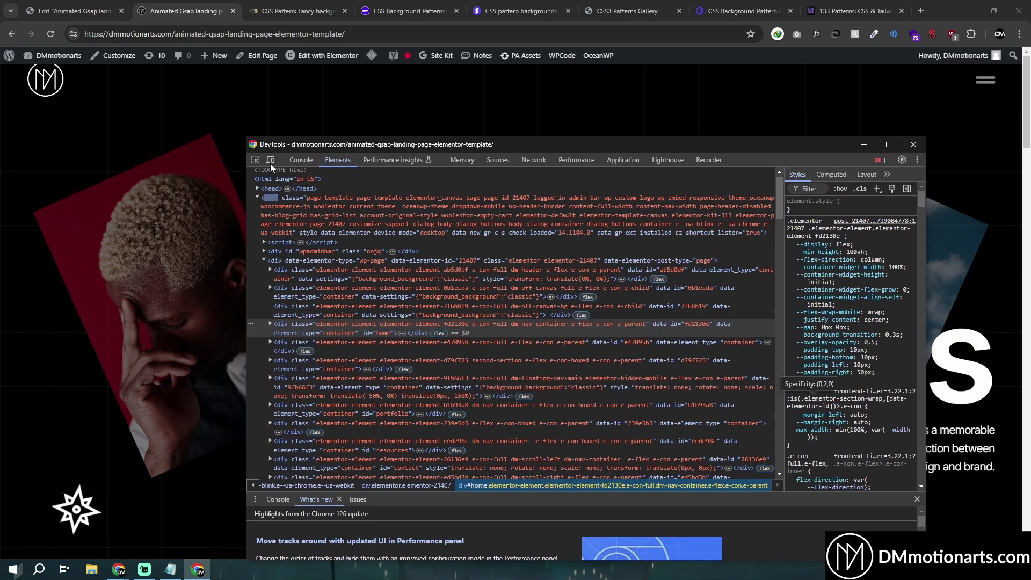
pyautogui.click(270, 160)
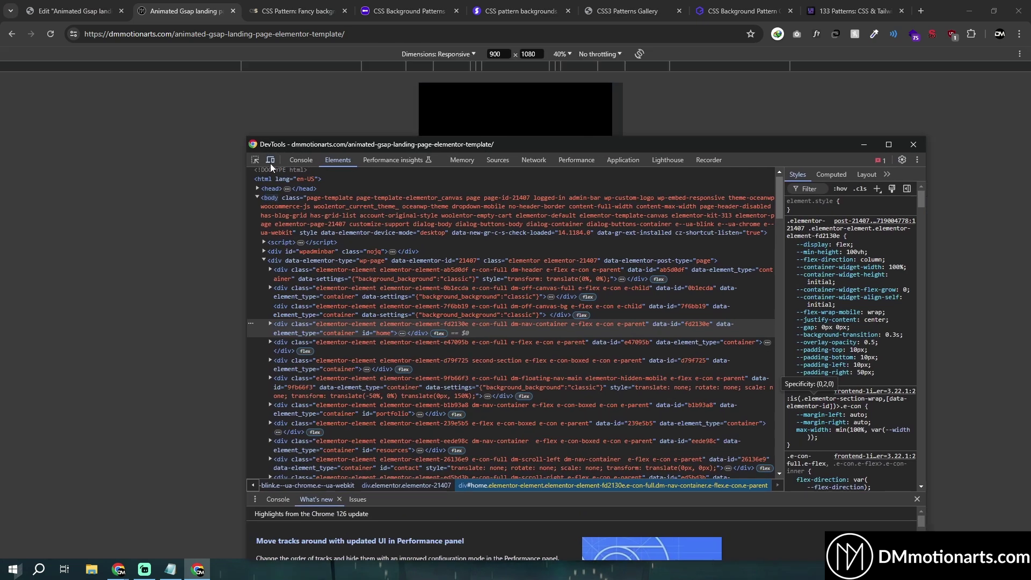
# - Enlarge the emulated viewport to 4700 px wide and about 2165 px high, and try different zoom levels on the grid
pyautogui.hotkey('alt', 'Tab')
pyautogui.moveTo(624, 246); pyautogui.dragTo(1022, 258)
pyautogui.moveTo(516, 320); pyautogui.dragTo(515, 553)
pyautogui.hotkey('ctrl', '+')
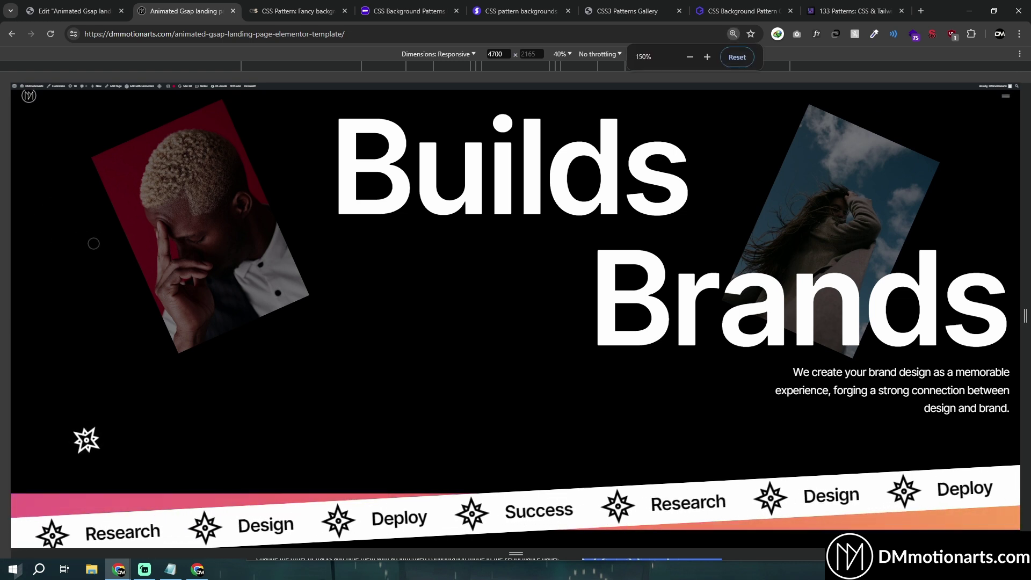
pyautogui.hotkey('ctrl', '-')
pyautogui.hotkey('ctrl', '-')
pyautogui.hotkey('ctrl', '-')
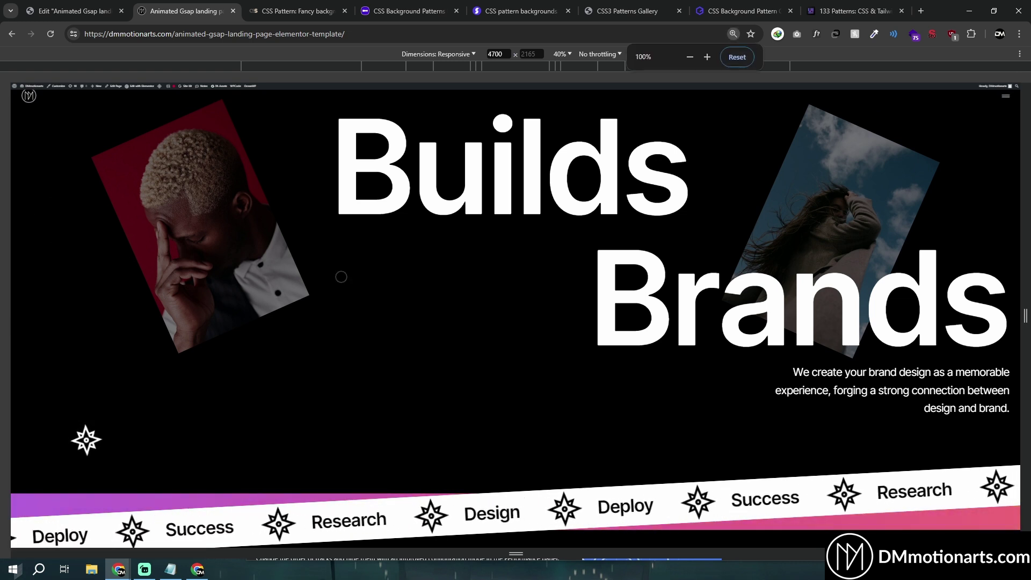
# - Resize the 4700 px wide viewport to a height of about 1961 px and examine the sections below the hero
pyautogui.click(528, 54)
pyautogui.write('768')
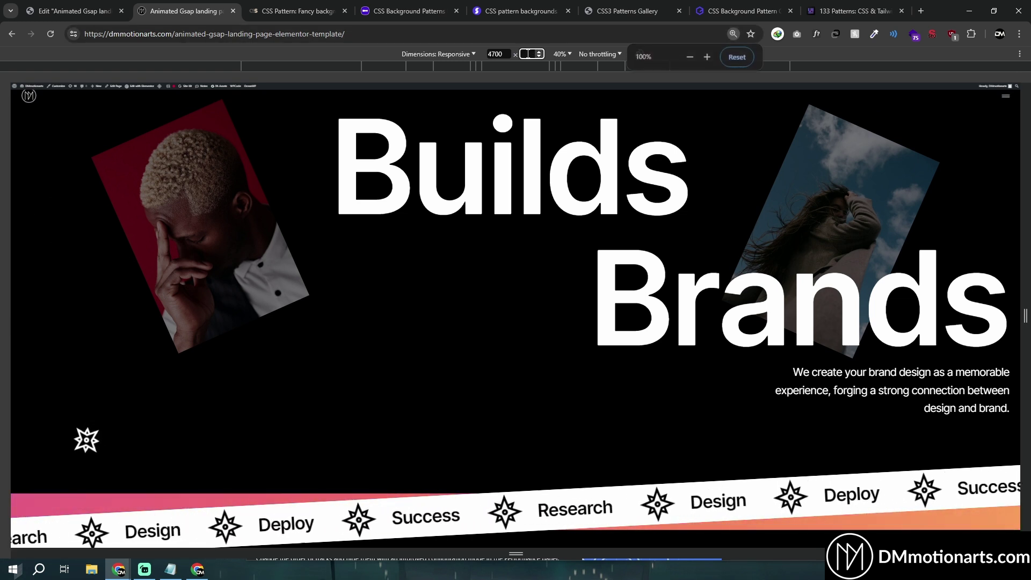
pyautogui.press('Return')
pyautogui.moveTo(528, 254); pyautogui.dragTo(559, 510)
pyautogui.moveTo(1021, 225); pyautogui.dragTo(1024, 276)
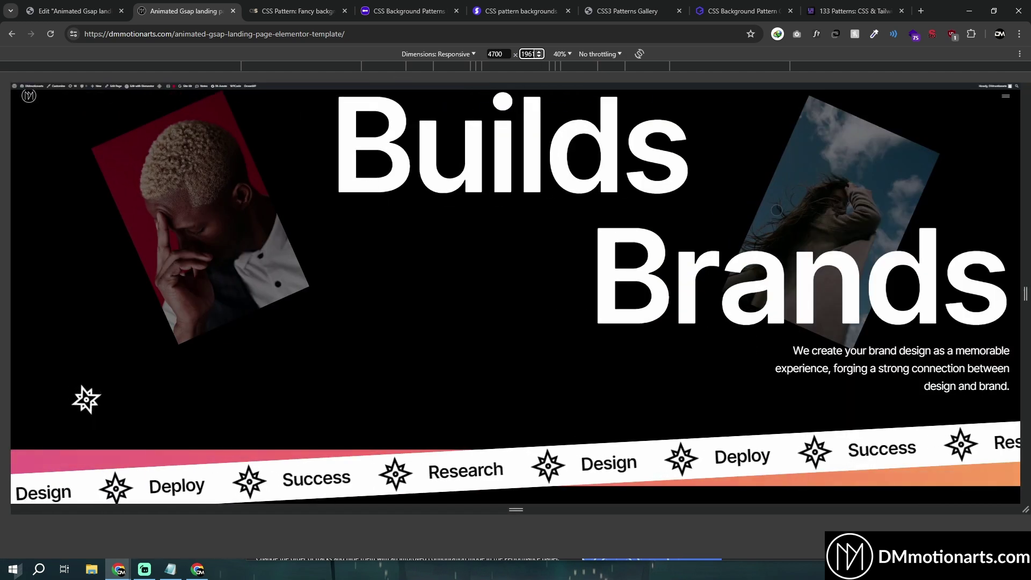
pyautogui.scroll(-5, 367, 294)
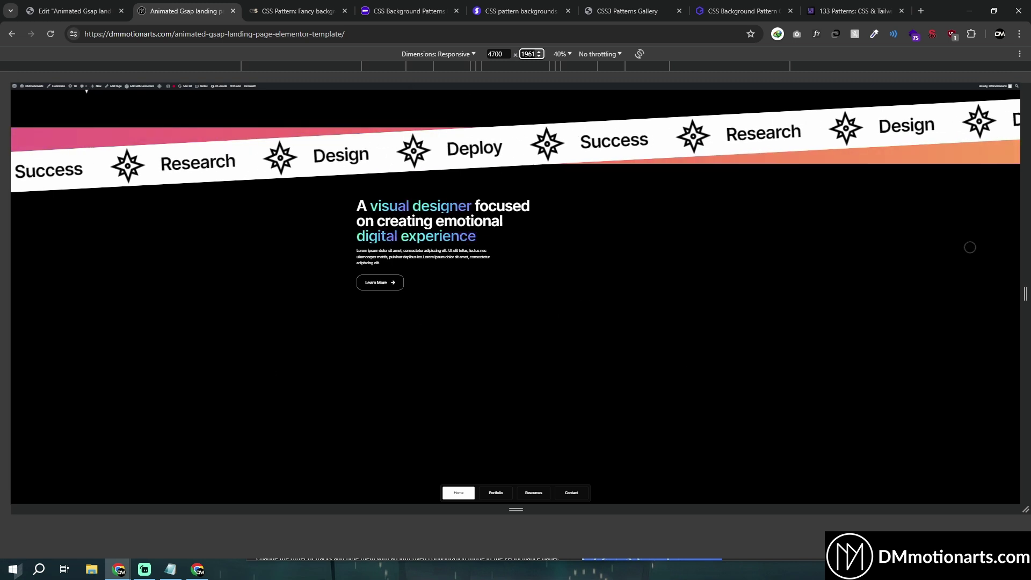
# - Check the grid with the viewport narrowed to about 1043 px, widen it again and close the DevTools window
pyautogui.moveTo(1026, 295); pyautogui.dragTo(744, 299)
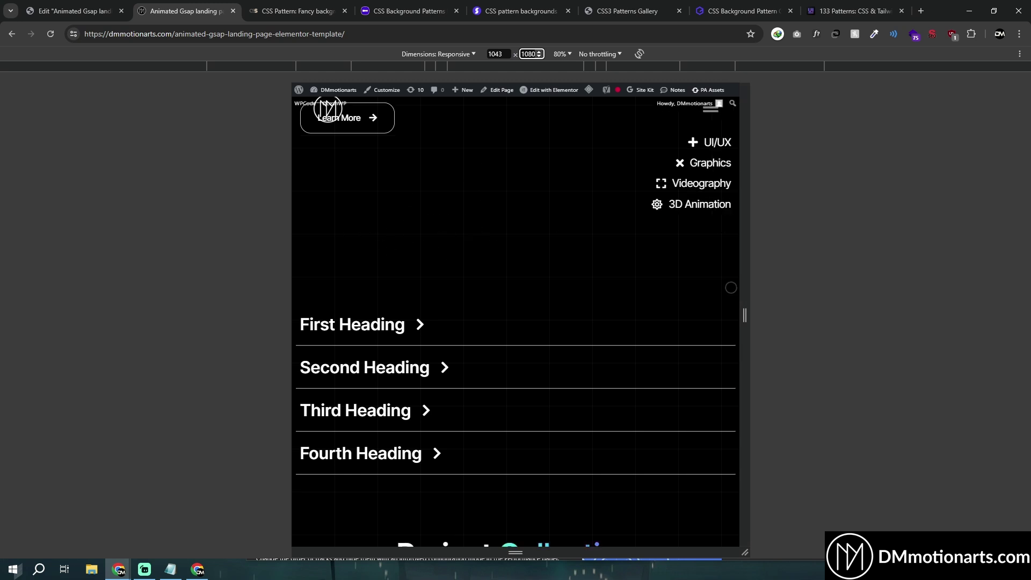
pyautogui.moveTo(743, 290); pyautogui.dragTo(1026, 311)
pyautogui.moveTo(197, 569)
pyautogui.click(240, 487)
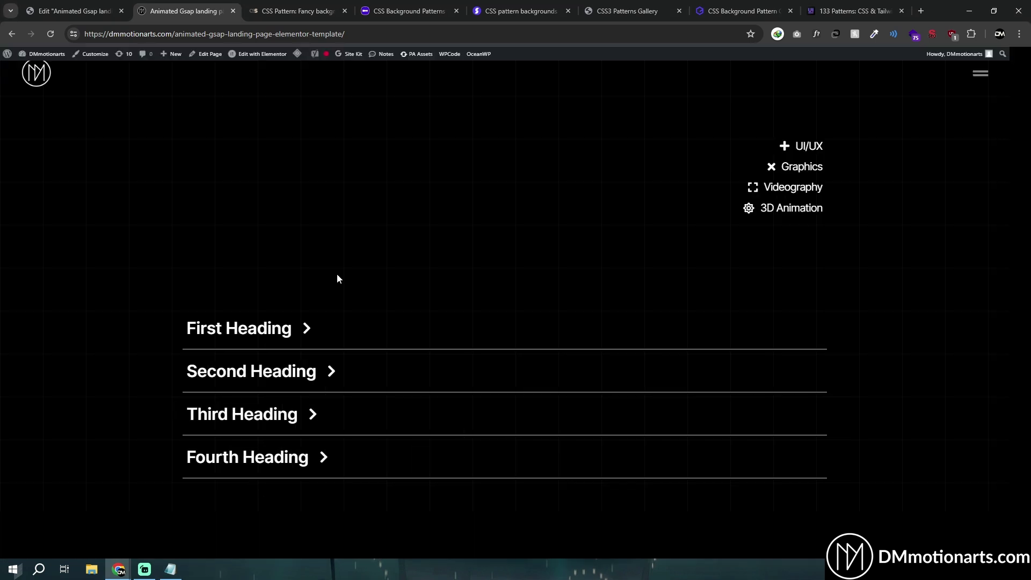
# - Browse the patterns in the CSS3 Patterns Gallery and on the Uiverse patterns page
pyautogui.click(612, 11)
pyautogui.scroll(2, 457, 245)
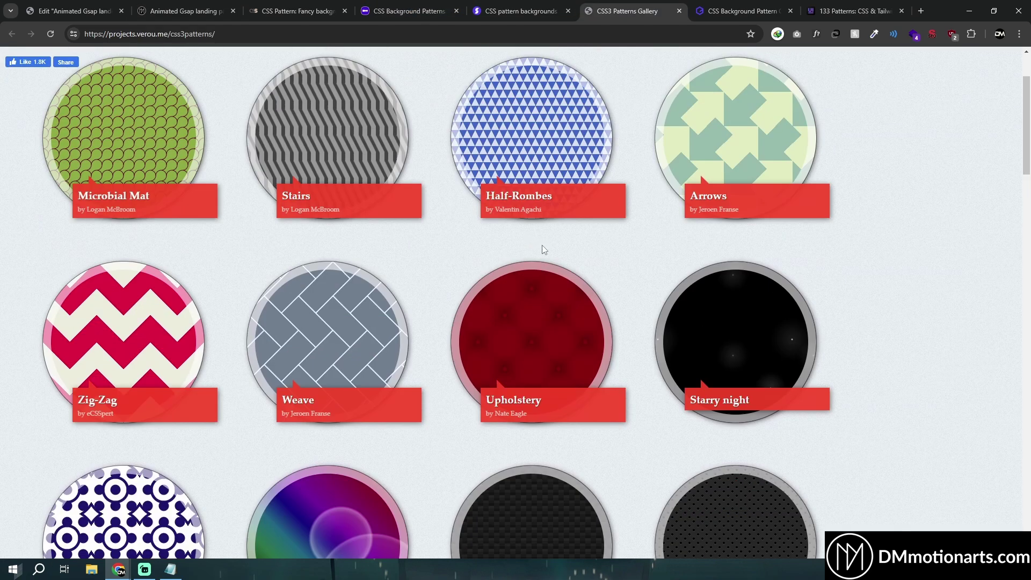
pyautogui.scroll(-3, 180, 330)
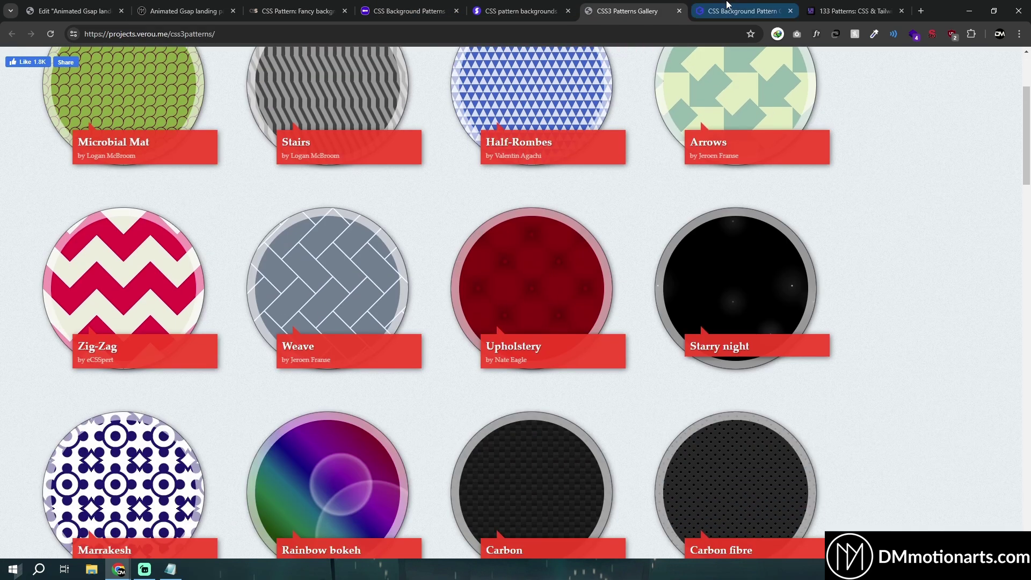
pyautogui.hotkey('ctrl', 'Tab')
pyautogui.click(841, 4)
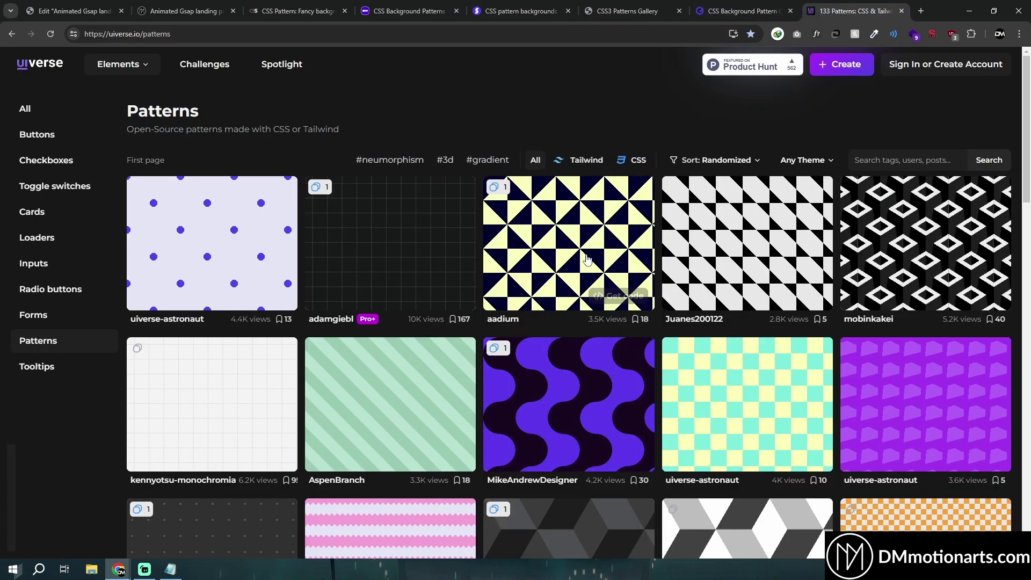
pyautogui.scroll(-14, 606, 255)
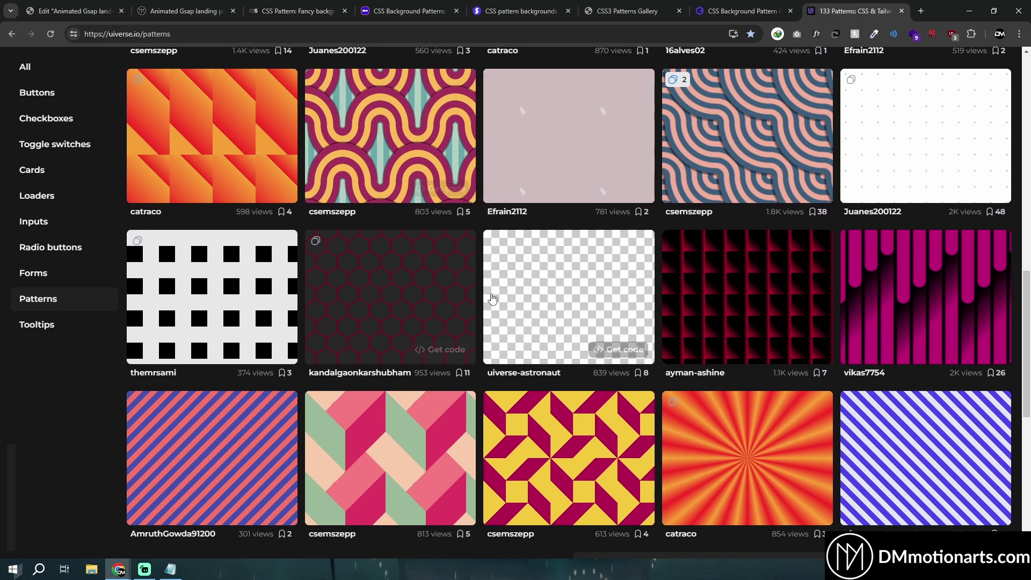
pyautogui.scroll(-3, 492, 298)
# - Review the published hero, return to the Elementor editor with its panel shown and examine the repeating-linear-gradient background declaration
pyautogui.click(183, 11)
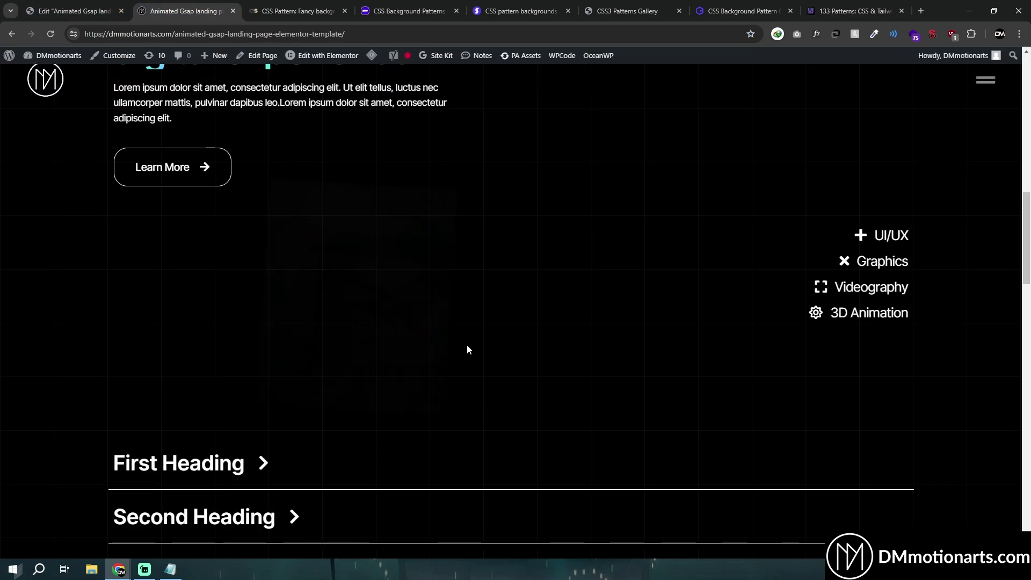
pyautogui.scroll(15, 467, 348)
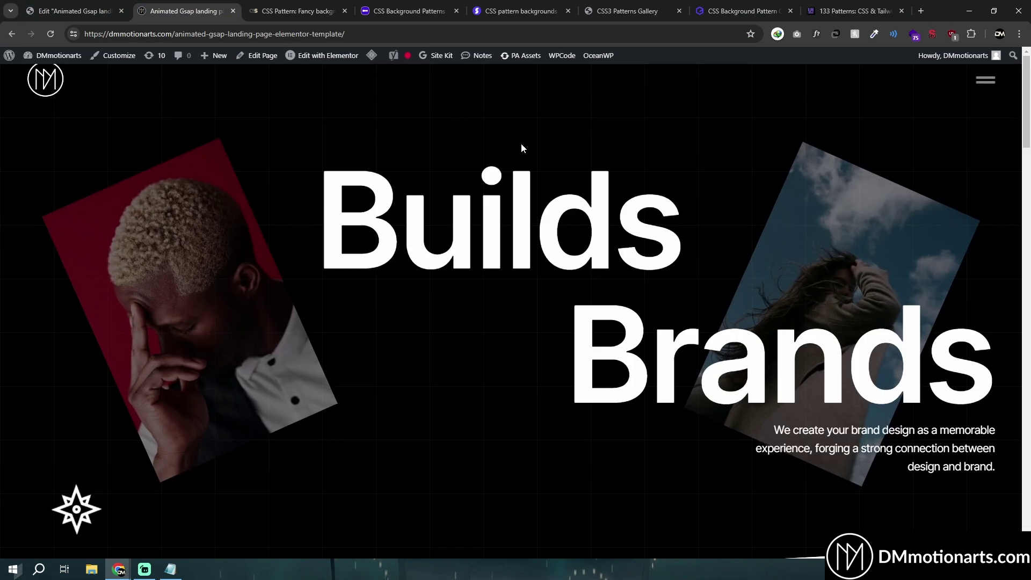
pyautogui.click(75, 11)
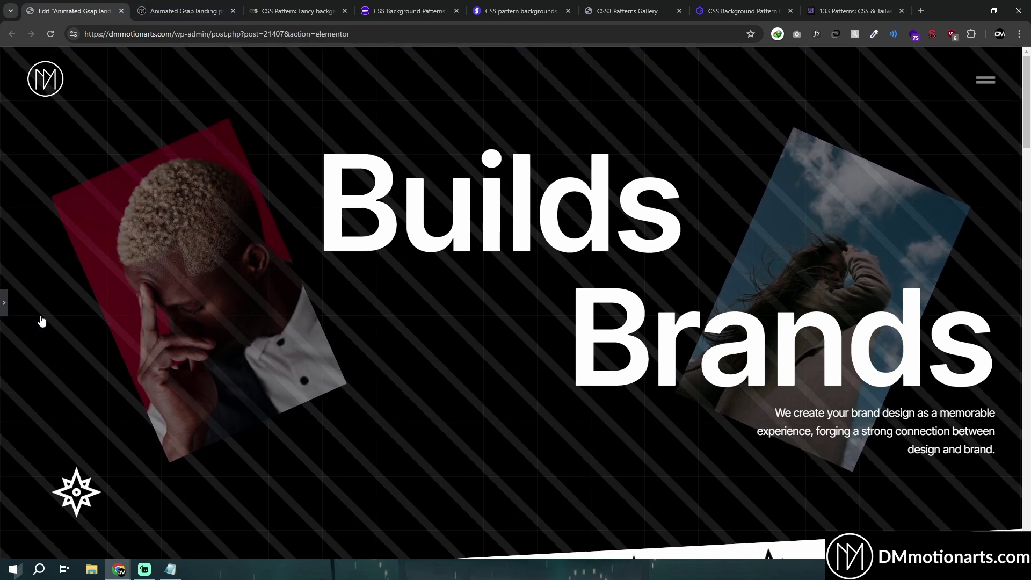
pyautogui.click(3, 302)
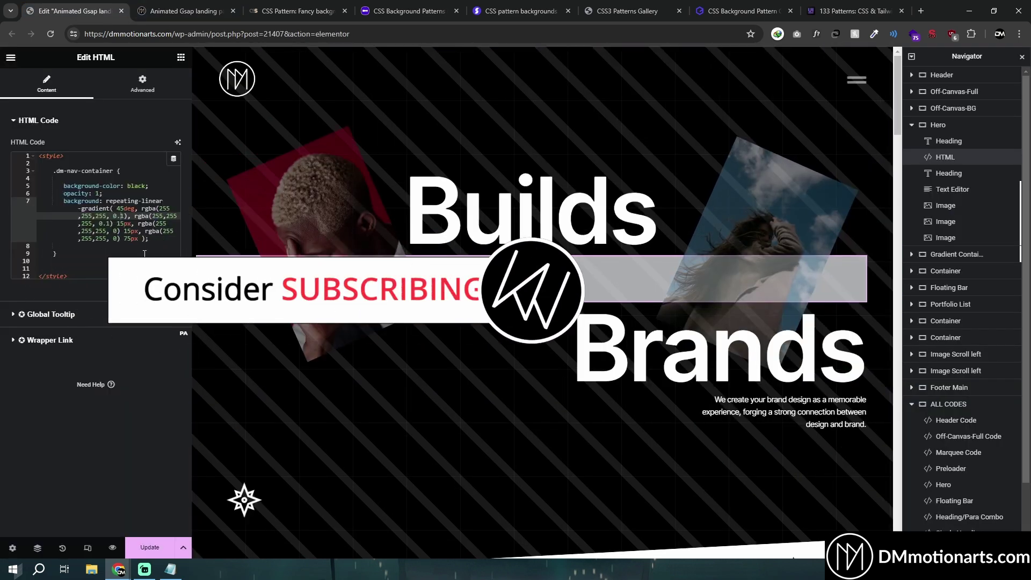
pyautogui.click(152, 230)
pyautogui.moveTo(150, 238); pyautogui.dragTo(64, 199)
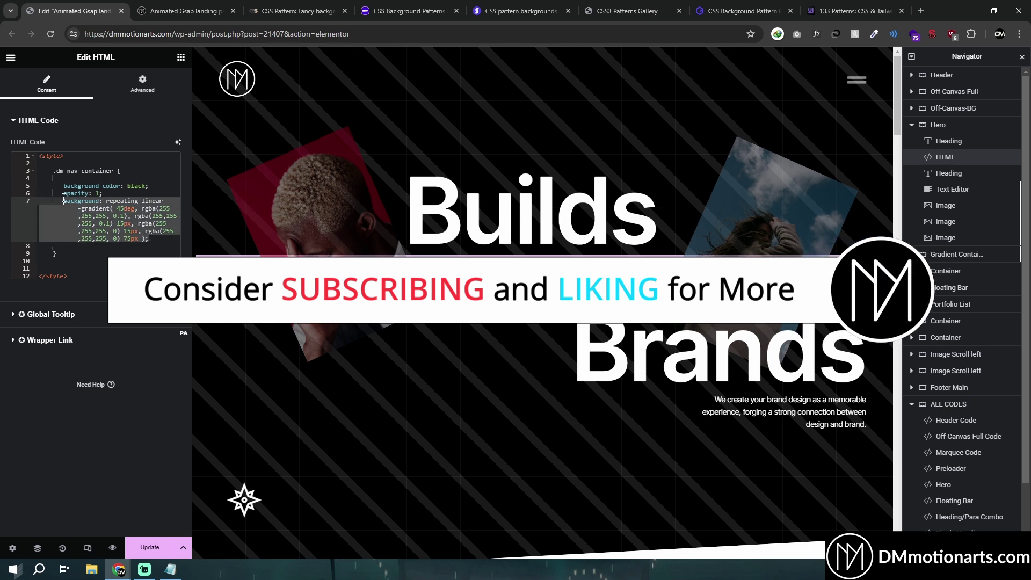
pyautogui.click(63, 202)
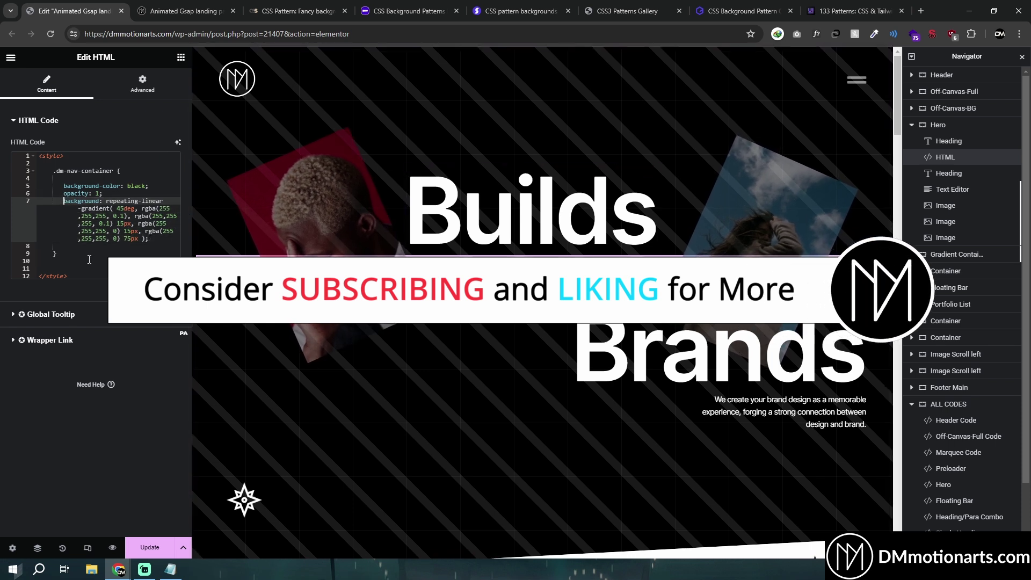